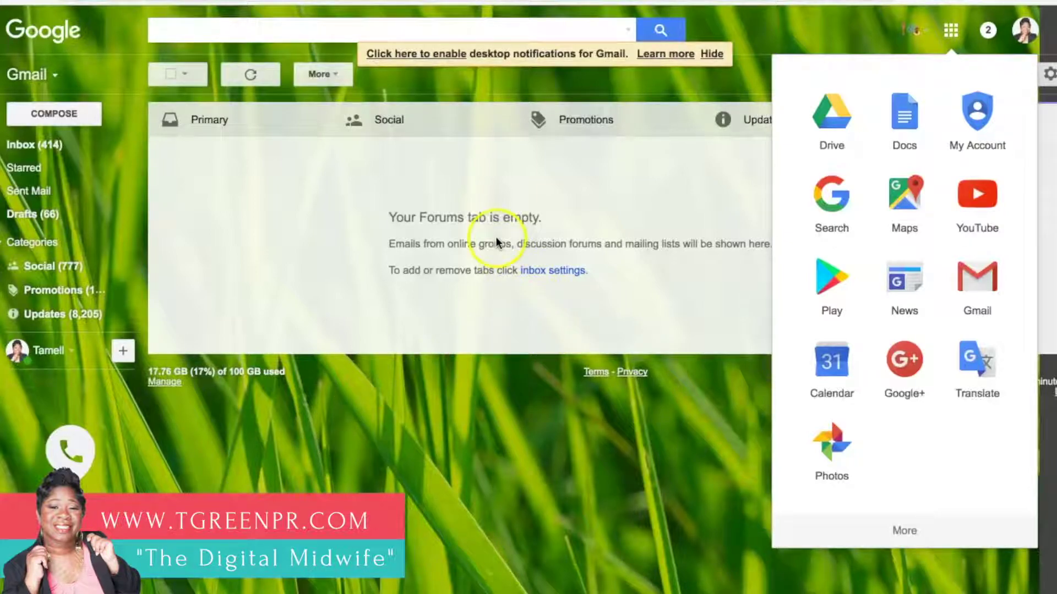
Step: Launch Google Docs from Gmail's Google apps grid
{"action": "left_click", "coordinate": [907, 117]}
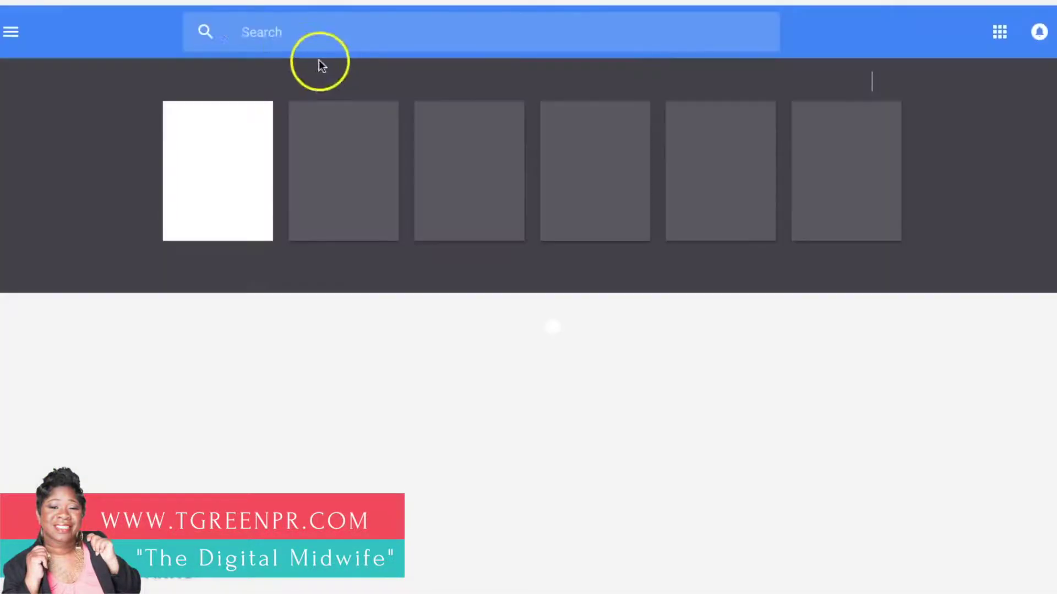
Step: Create a blank document titled 'Gmail Email Signature'
{"action": "left_click", "coordinate": [188, 139]}
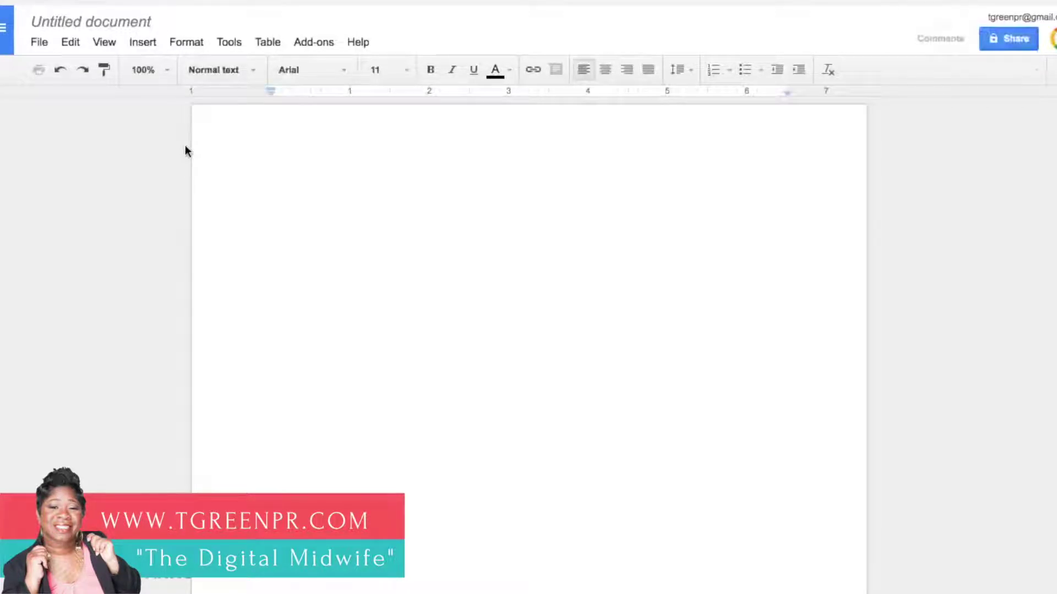
{"action": "left_click", "coordinate": [149, 27]}
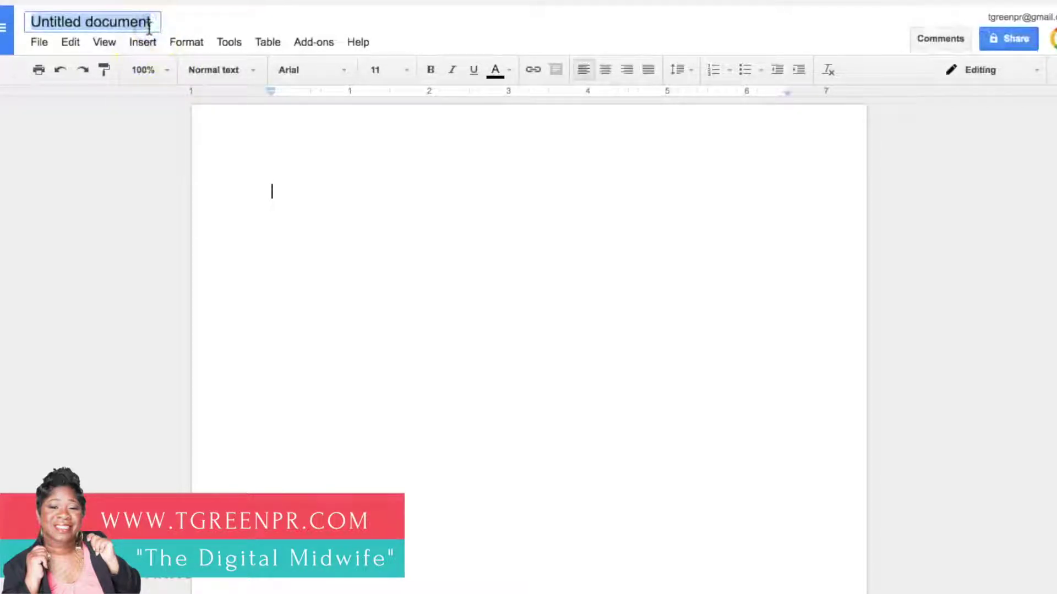
{"action": "type", "text": "Gma"}
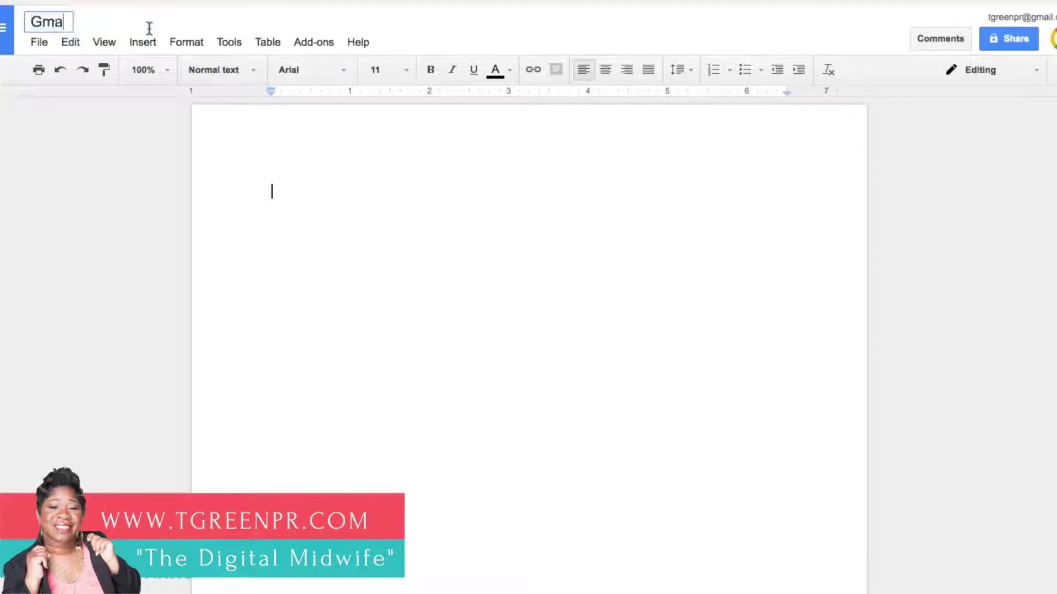
{"action": "type", "text": "il Email "}
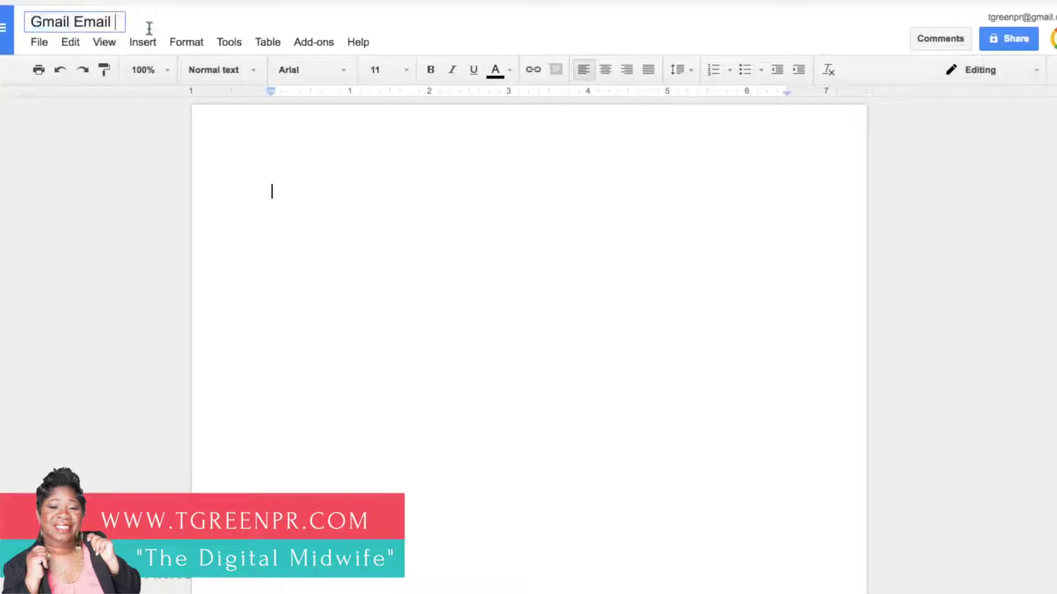
{"action": "type", "text": "Signature"}
{"action": "key", "text": "Return"}
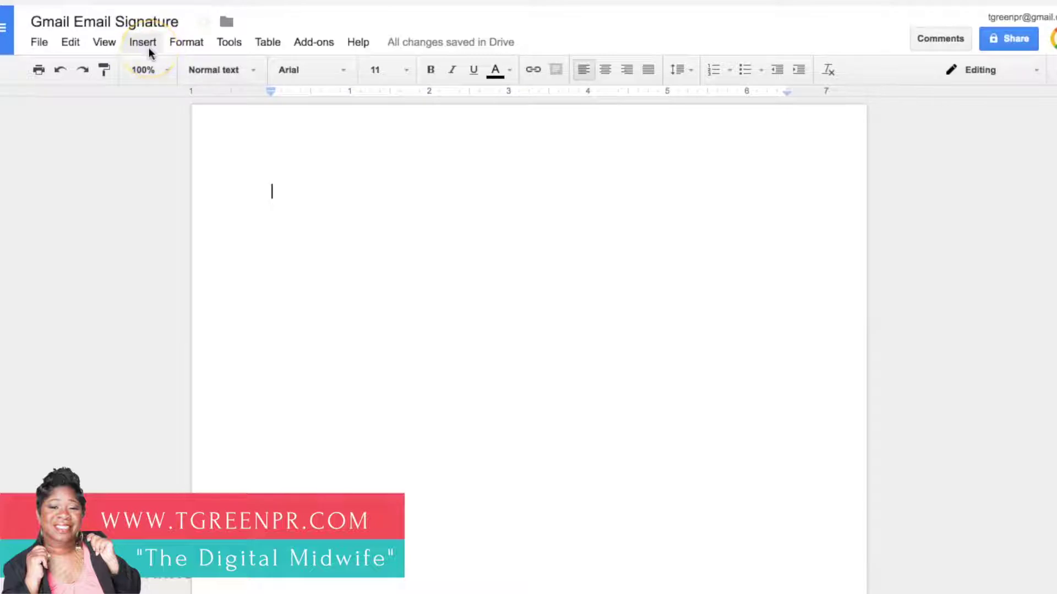
Step: Insert a 2 x 1 table with two columns and one row
{"action": "left_click", "coordinate": [145, 43]}
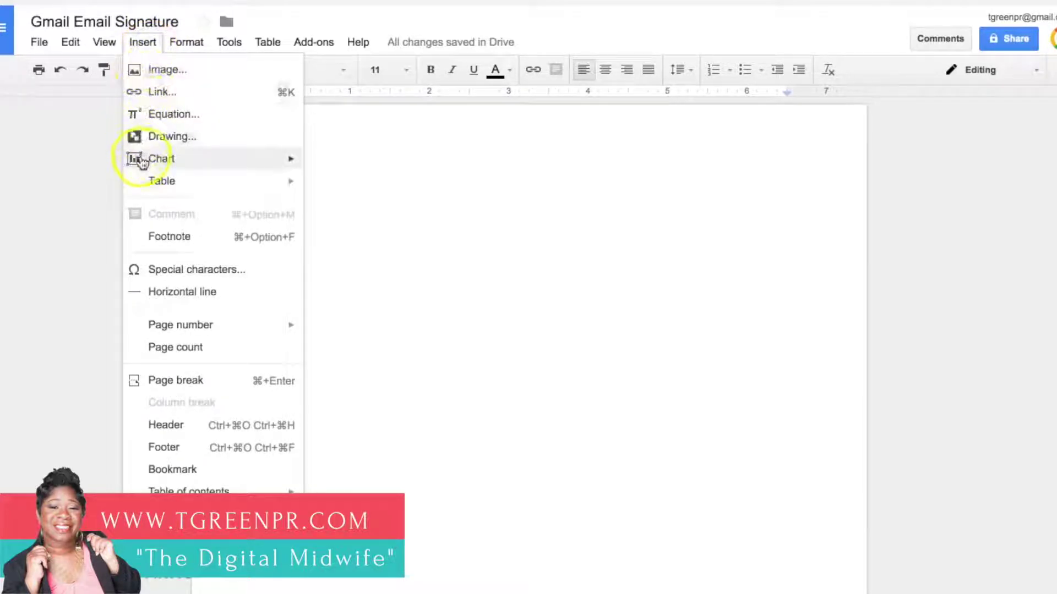
{"action": "mouse_move", "coordinate": [145, 182]}
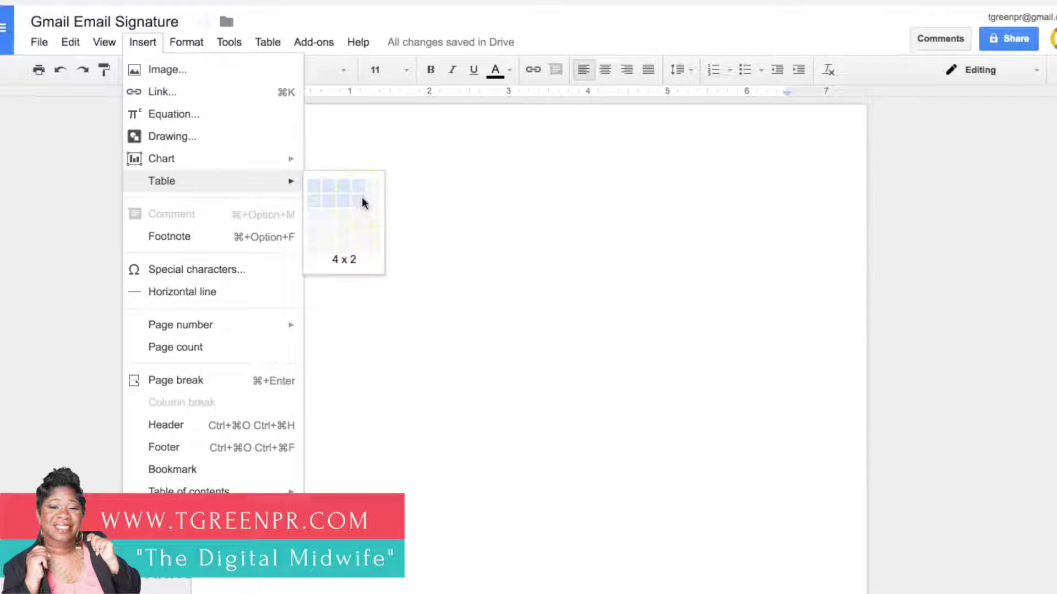
{"action": "left_click", "coordinate": [334, 189]}
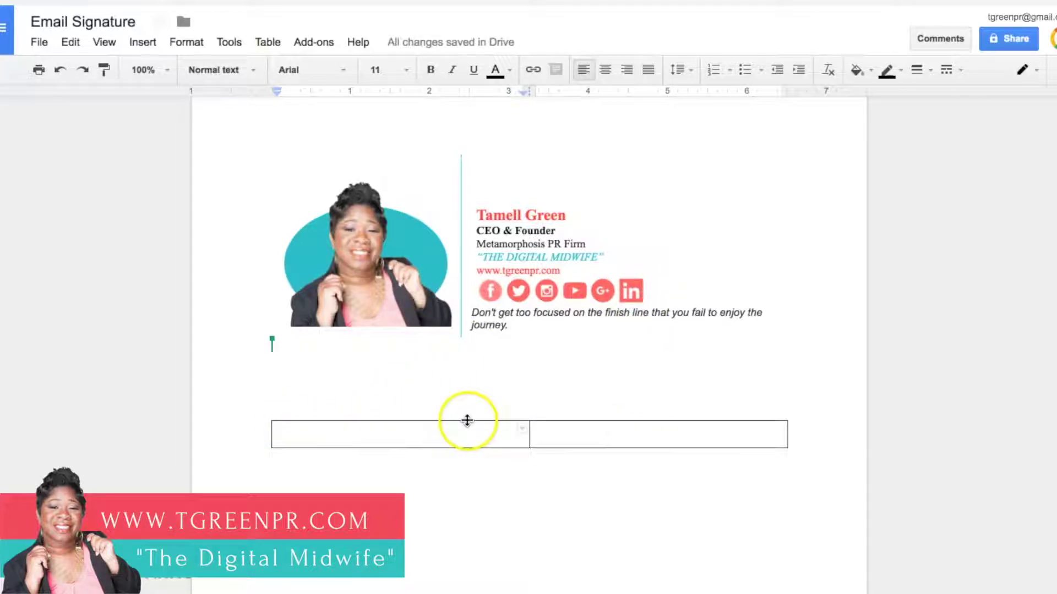
Step: Upload Email Signature Photo.png from the computer into the table's left cell
{"action": "left_click", "coordinate": [540, 436]}
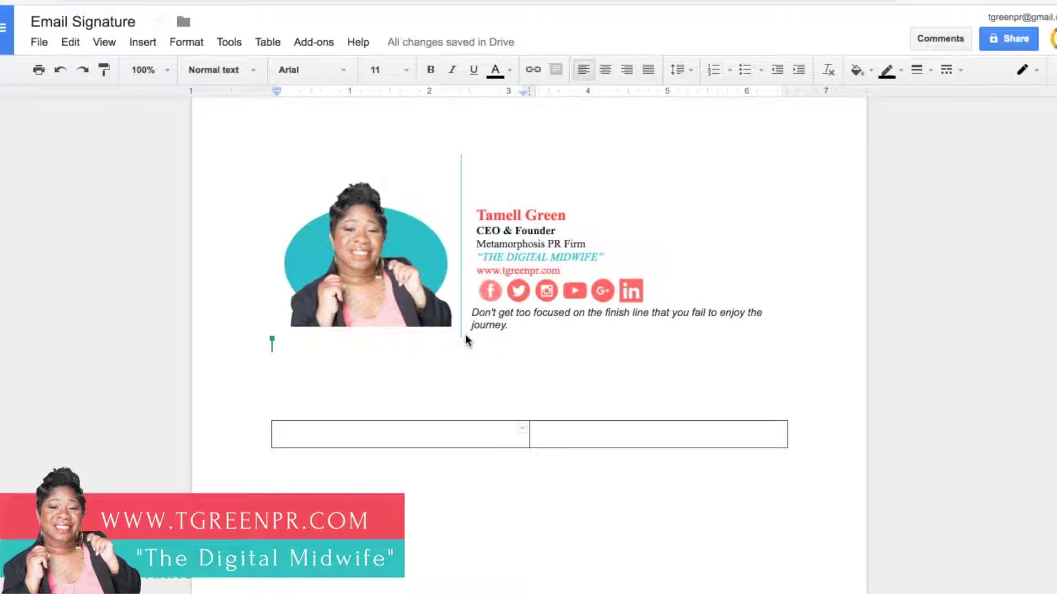
{"action": "left_click", "coordinate": [311, 431]}
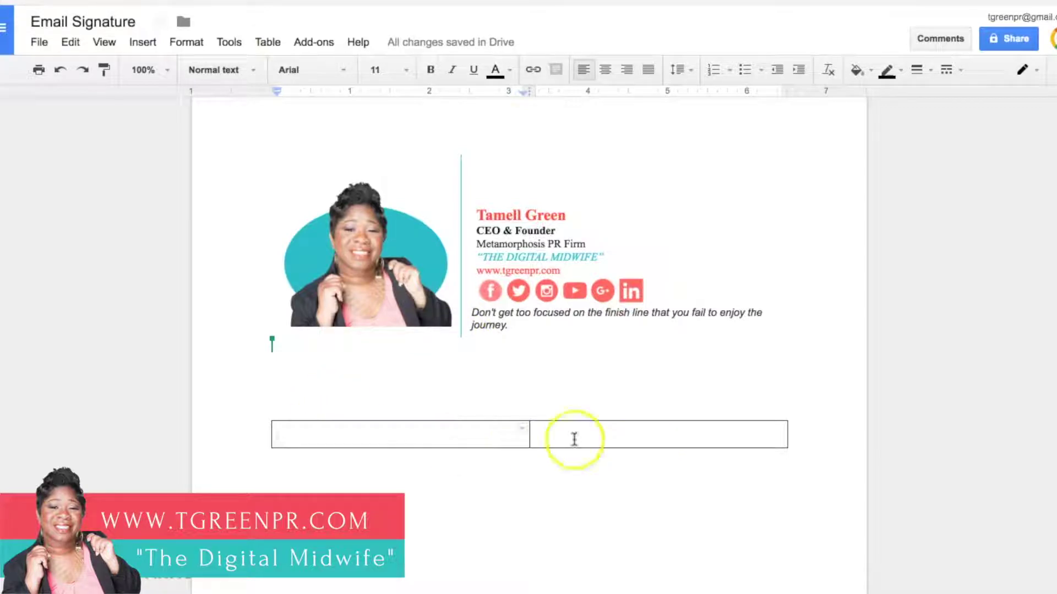
{"action": "left_click", "coordinate": [321, 435]}
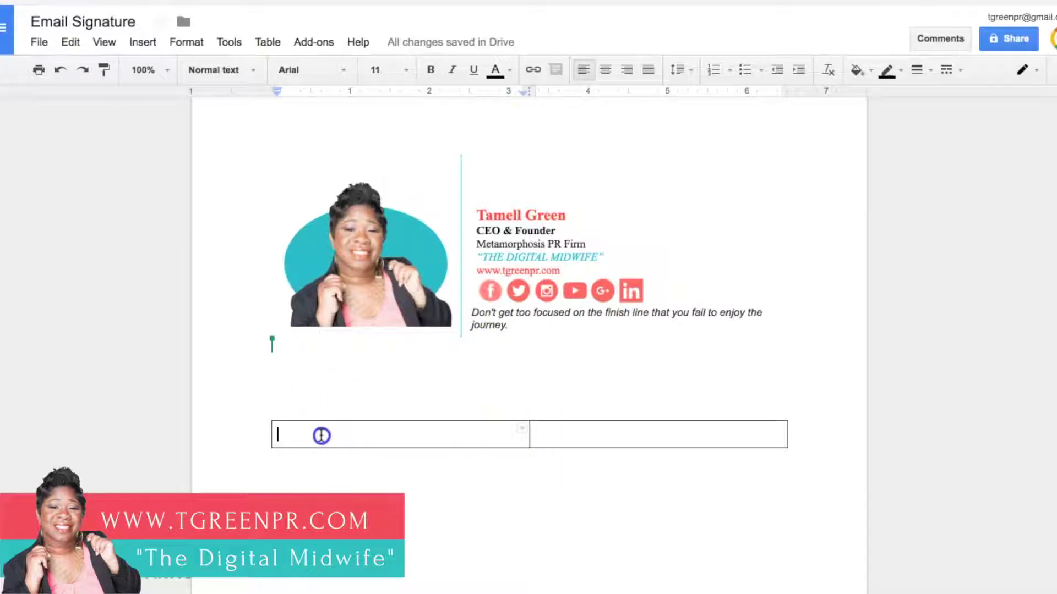
{"action": "left_click", "coordinate": [561, 443]}
{"action": "left_click", "coordinate": [356, 431]}
{"action": "left_click", "coordinate": [142, 43]}
{"action": "left_click", "coordinate": [160, 68]}
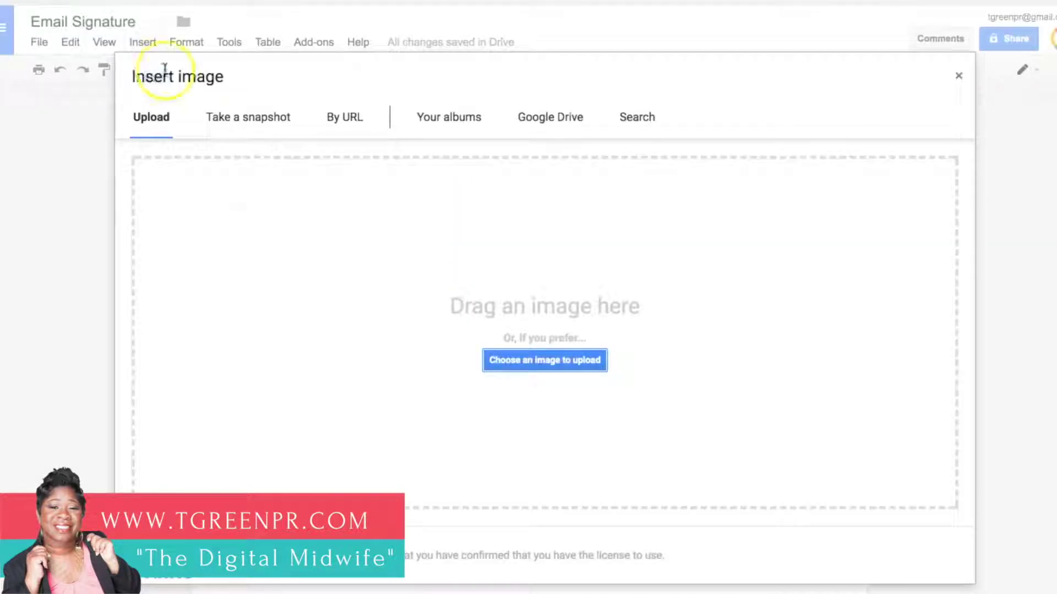
{"action": "left_click", "coordinate": [537, 361]}
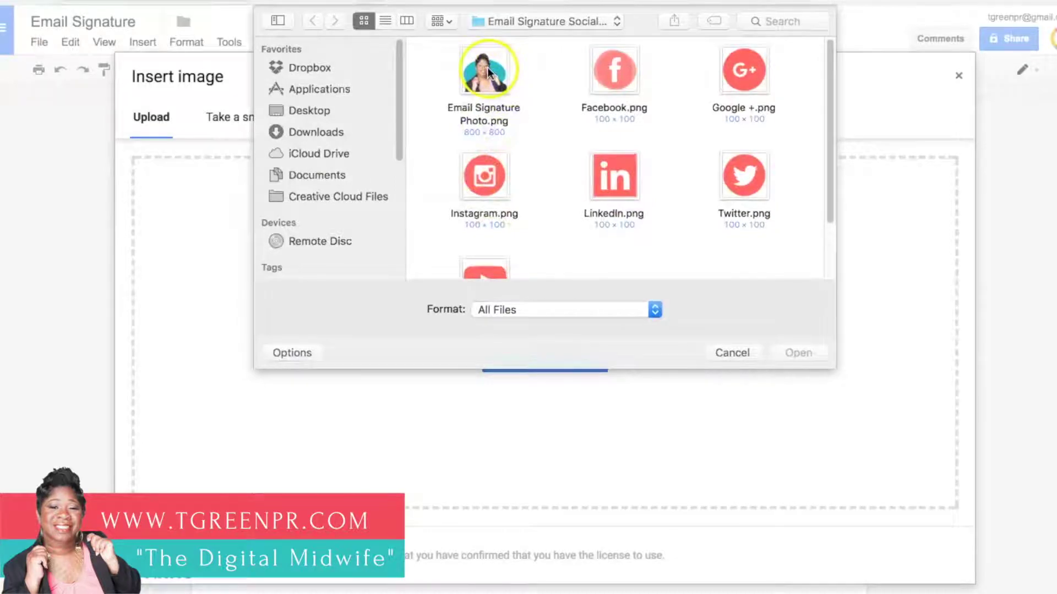
{"action": "left_click", "coordinate": [488, 71]}
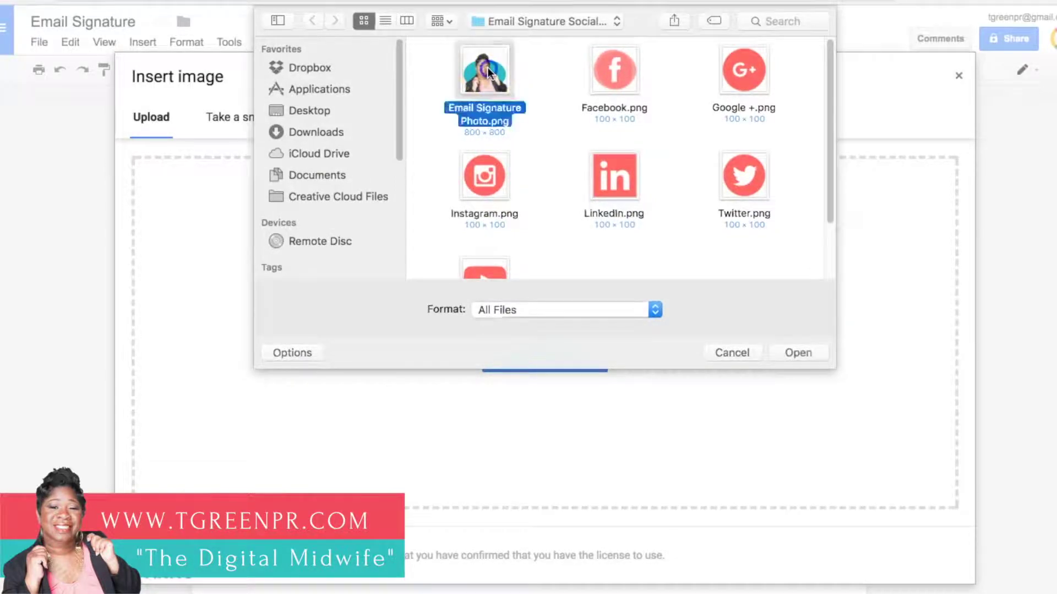
{"action": "left_click", "coordinate": [791, 359]}
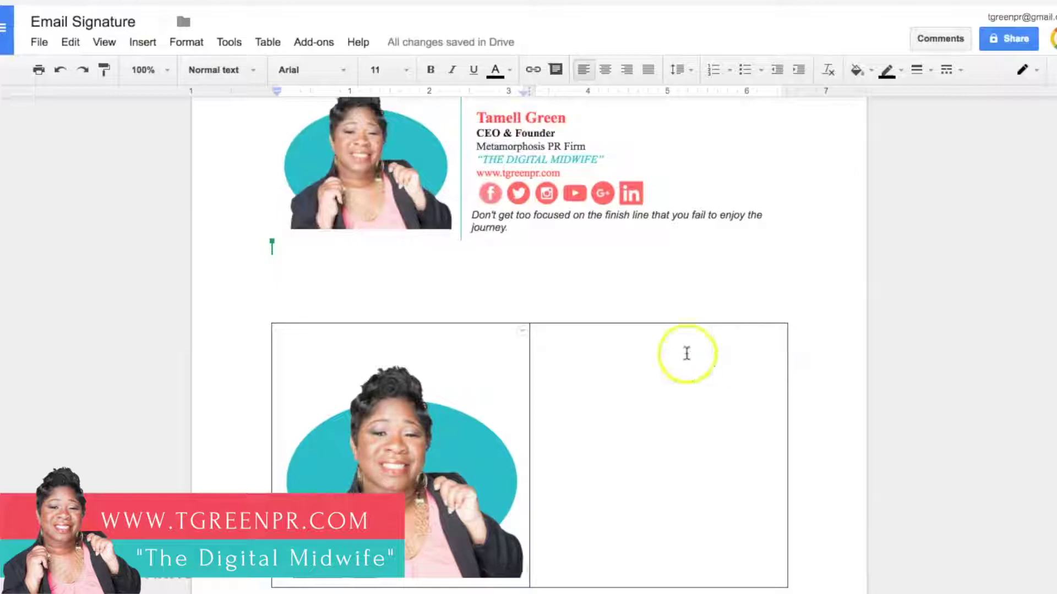
Step: Type the person's name, 'CEO & Founder' and 'Metamorphosis PR Firm' on separate lines in the right cell
{"action": "left_click", "coordinate": [567, 351]}
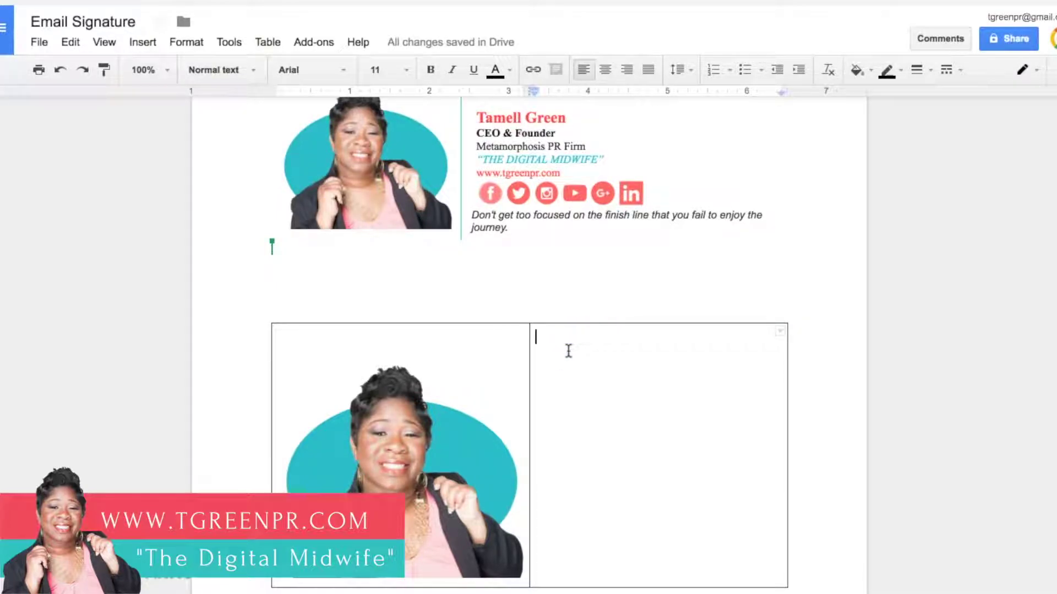
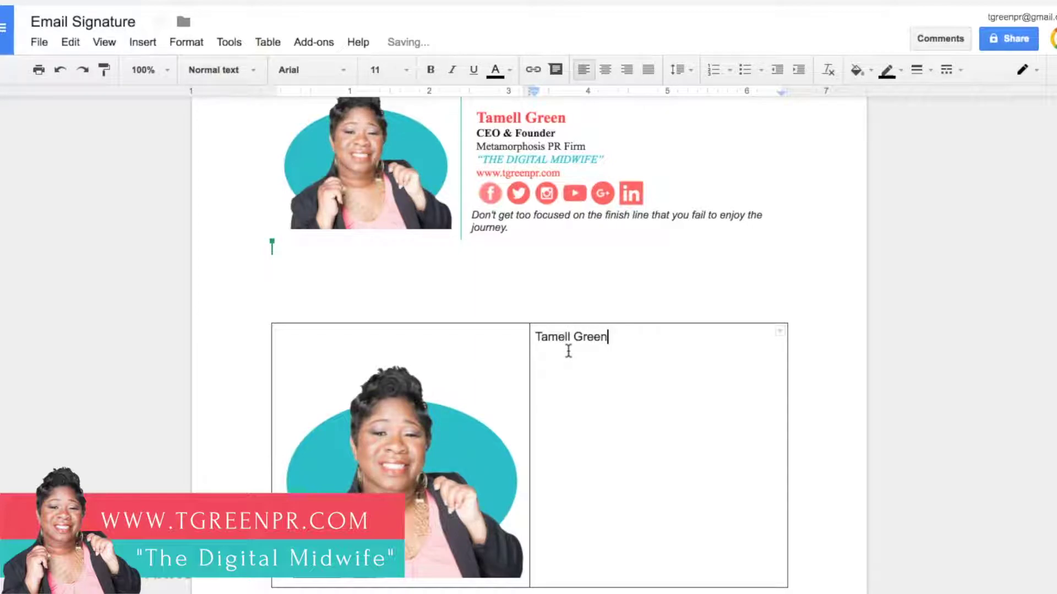
{"action": "key", "text": "Return"}
{"action": "type", "text": "CEO & Founder"}
{"action": "key", "text": "Return"}
{"action": "type", "text": "Metamorph"}
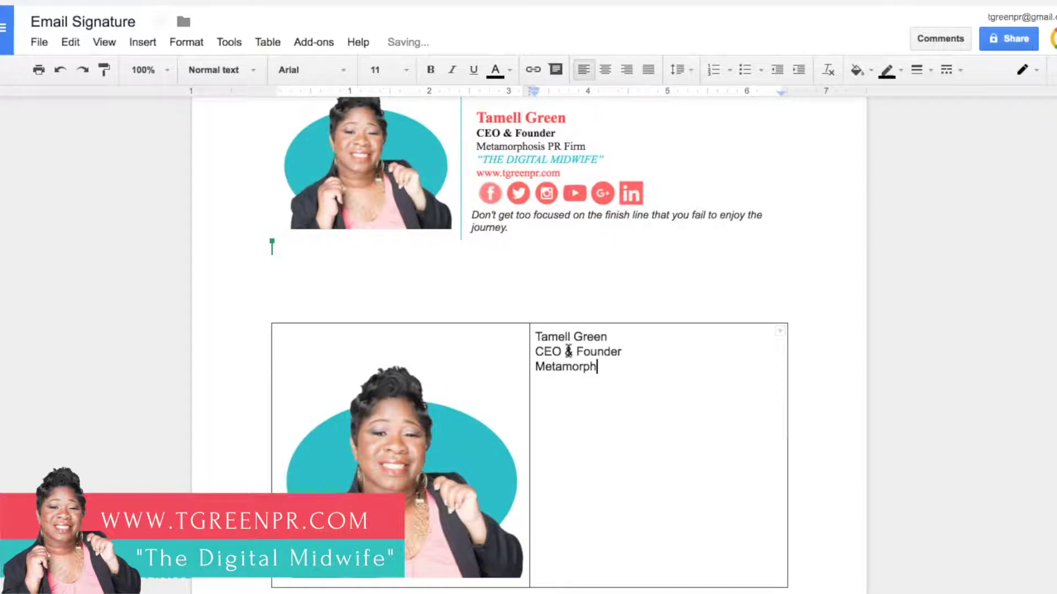
{"action": "type", "text": "osis PR Firm"}
{"action": "key", "text": "Return"}
{"action": "type", "text": "\""}
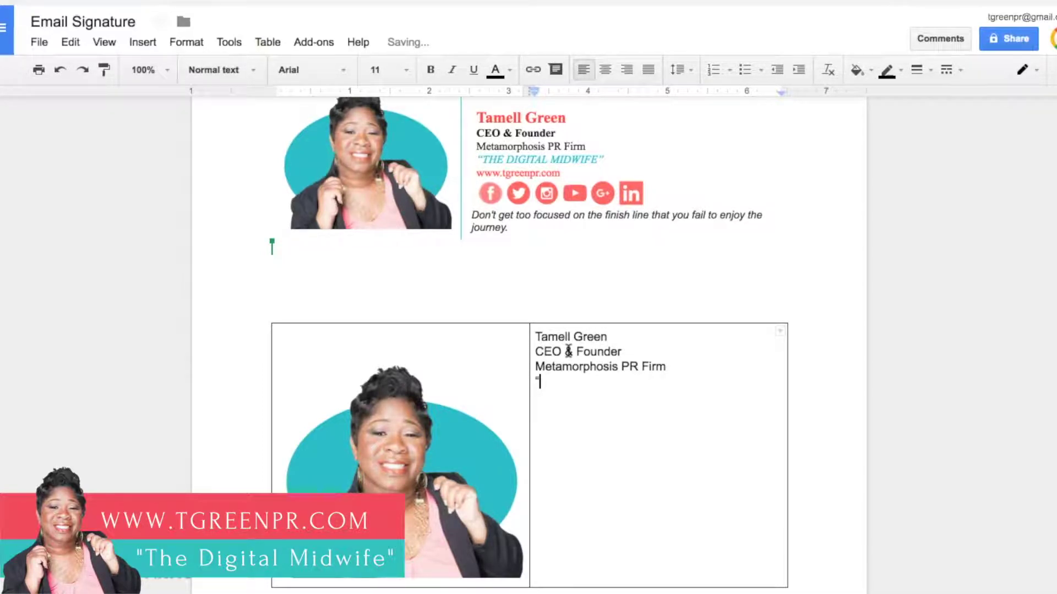
{"action": "type", "text": "The "}
{"action": "type", "text": "Digital M"}
{"action": "type", "text": "idwife"}
{"action": "type", "text": "\""}
{"action": "key", "text": "Return"}
{"action": "type", "text": "www.tgree"}
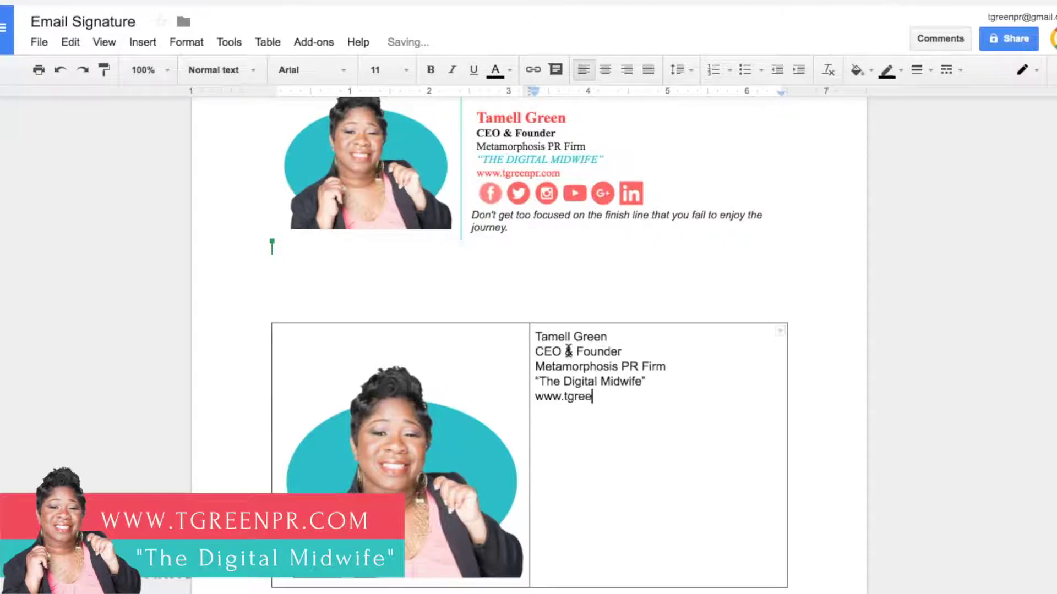
{"action": "type", "text": "npr.com"}
{"action": "key", "text": "Return"}
{"action": "type", "text": "\"Don't ge"}
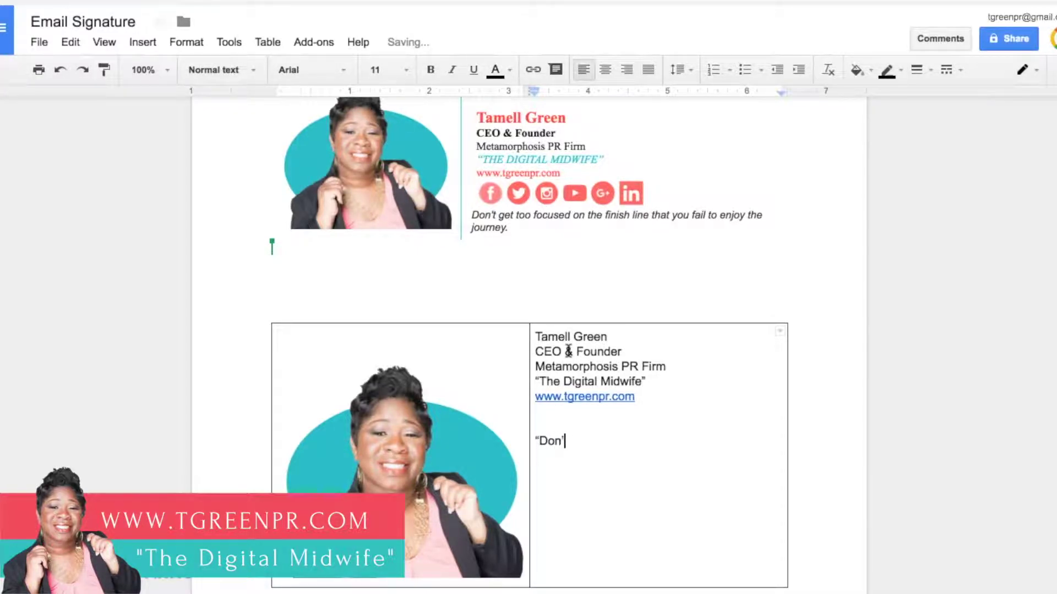
{"action": "type", "text": "t too focused on the finish line t"}
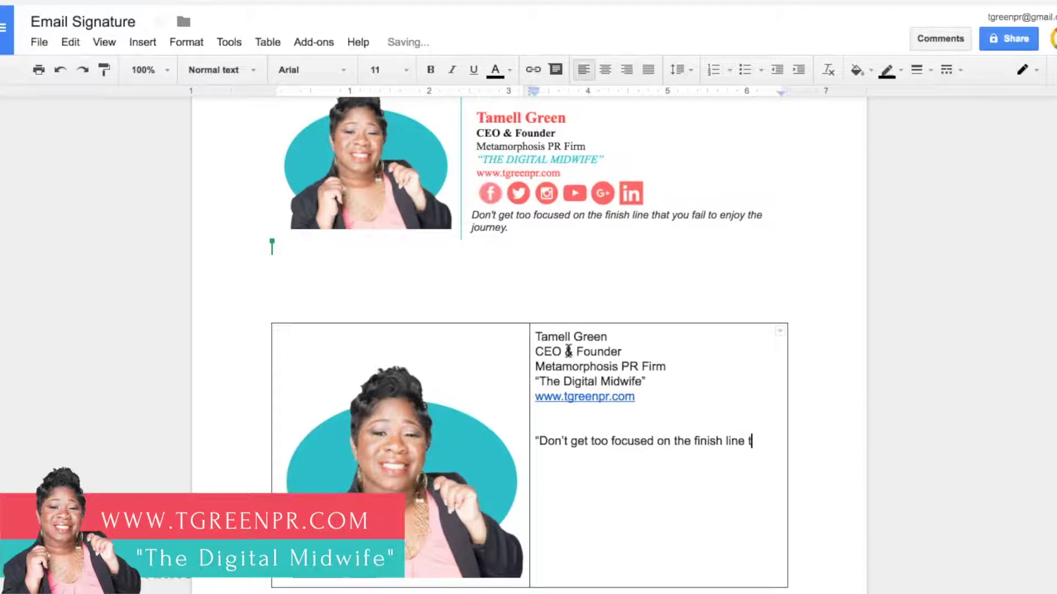
{"action": "type", "text": "hat you fail to enjoy the journey."}
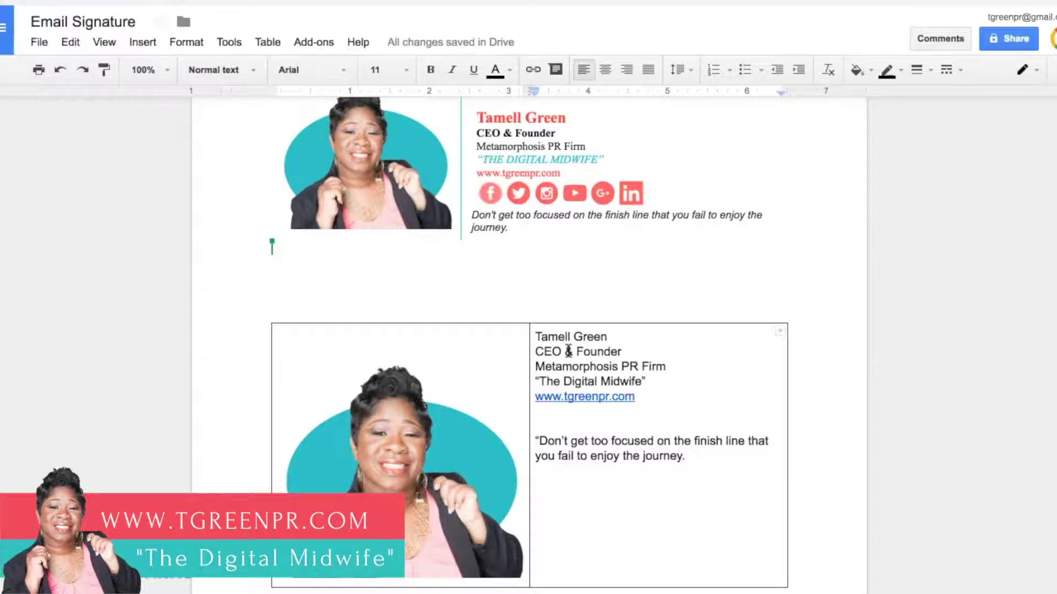
{"action": "key", "text": "BackSpace"}
Step: Change all the right cell's text to Times New Roman
{"action": "left_click", "coordinate": [687, 455]}
{"action": "left_click_drag", "start_coordinate": [687, 455], "coordinate": [533, 335]}
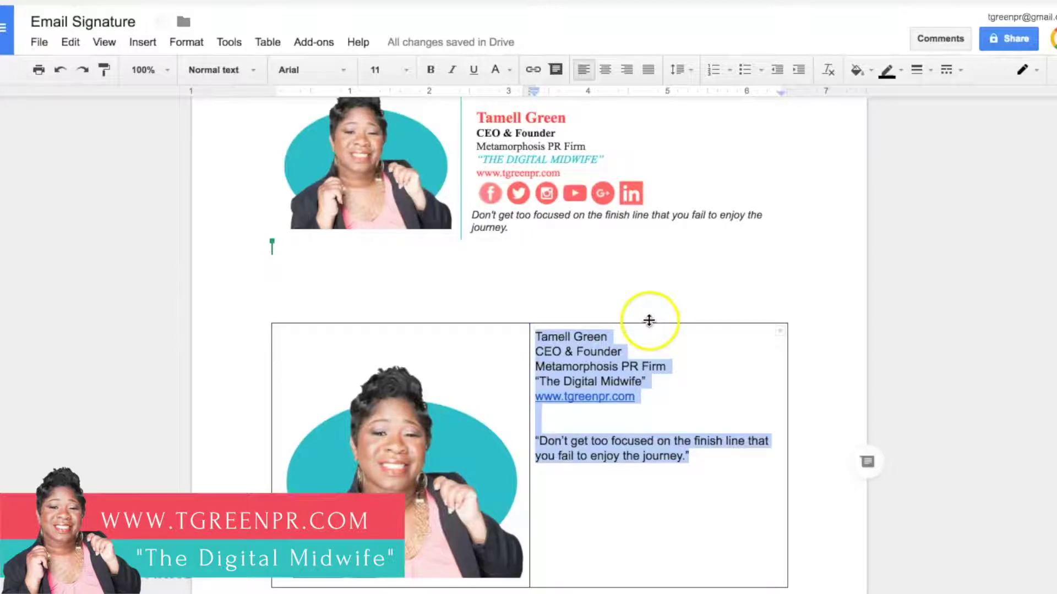
{"action": "left_click", "coordinate": [341, 72]}
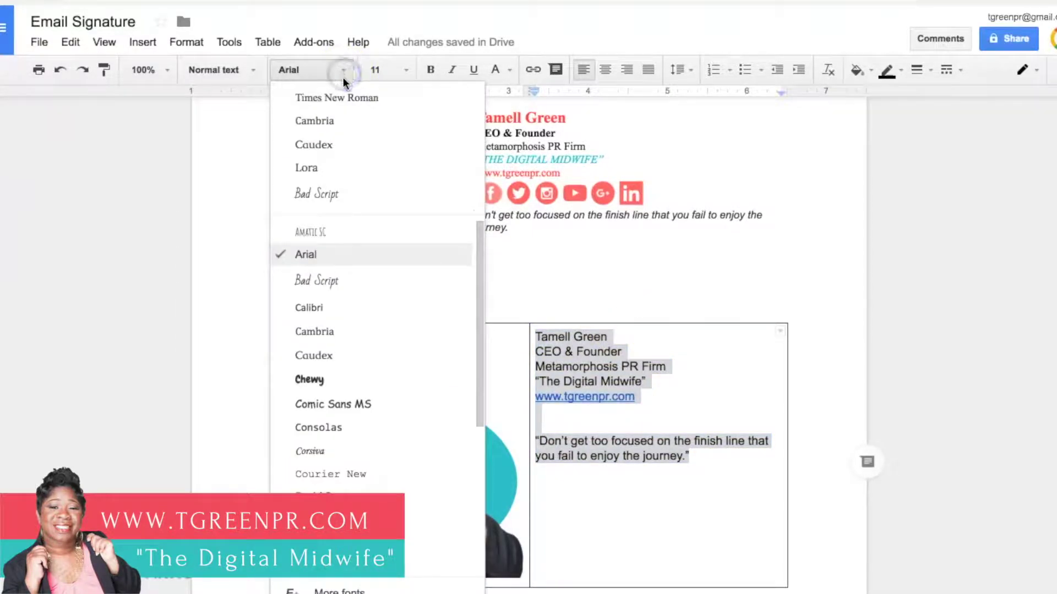
{"action": "left_click", "coordinate": [344, 99]}
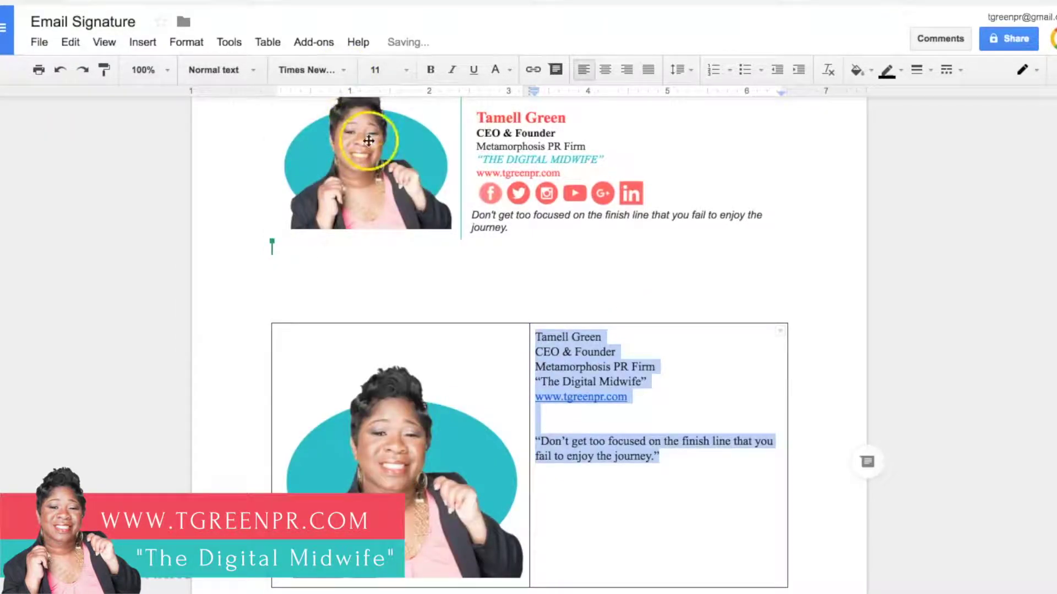
{"action": "left_click", "coordinate": [626, 424]}
Step: Bold the name line and the CEO & Founder line
{"action": "left_click_drag", "start_coordinate": [602, 337], "coordinate": [533, 336]}
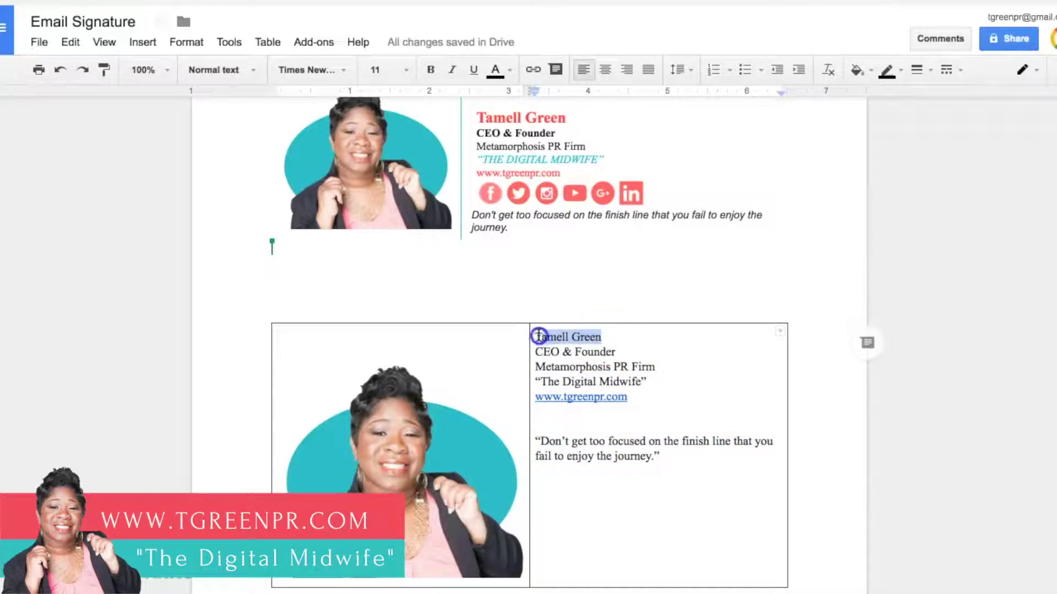
{"action": "left_click", "coordinate": [433, 71]}
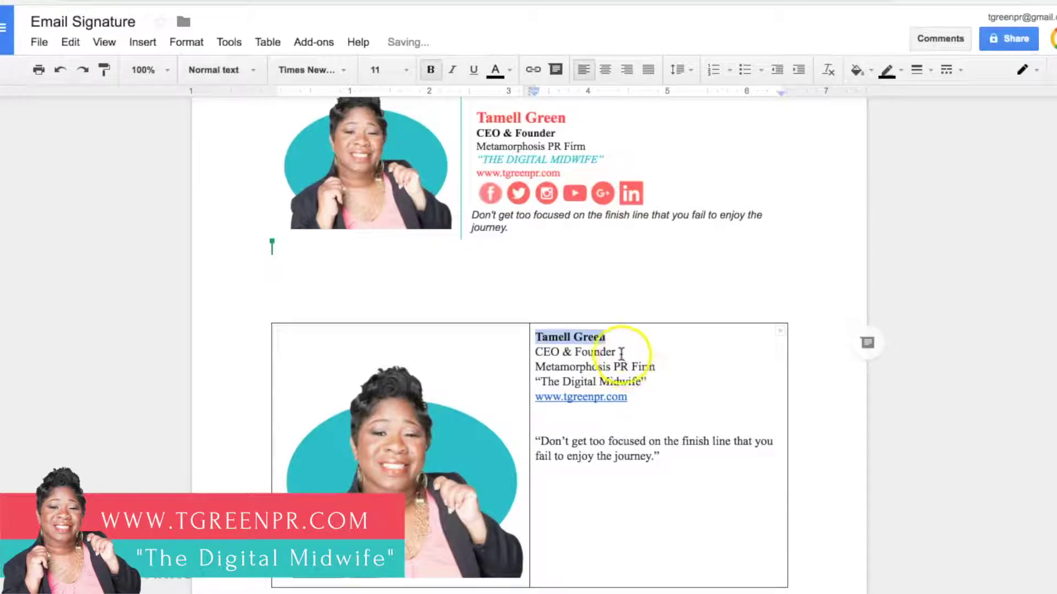
{"action": "left_click_drag", "start_coordinate": [616, 352], "coordinate": [538, 352]}
{"action": "left_click", "coordinate": [431, 69]}
{"action": "left_click", "coordinate": [608, 340]}
Step: Set the name line's font size to 14 pt
{"action": "left_click_drag", "start_coordinate": [609, 341], "coordinate": [536, 337]}
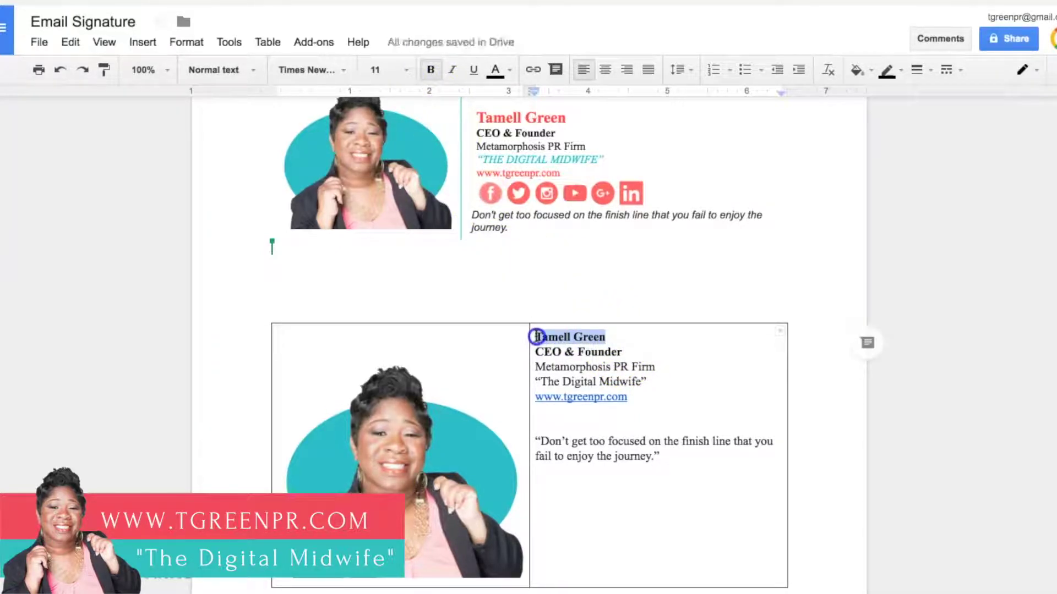
{"action": "left_click", "coordinate": [405, 70]}
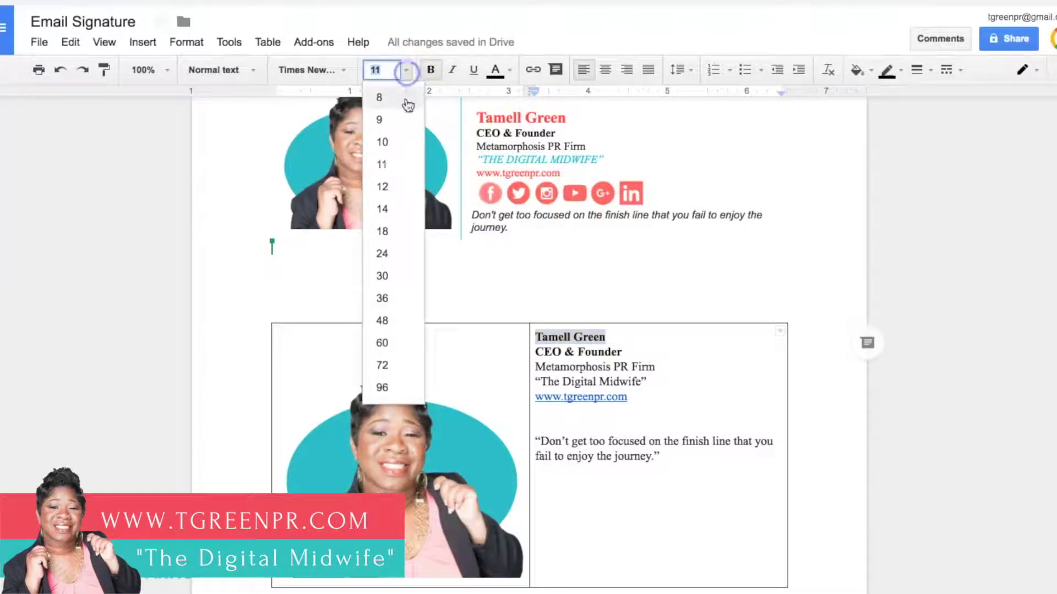
{"action": "left_click", "coordinate": [383, 187]}
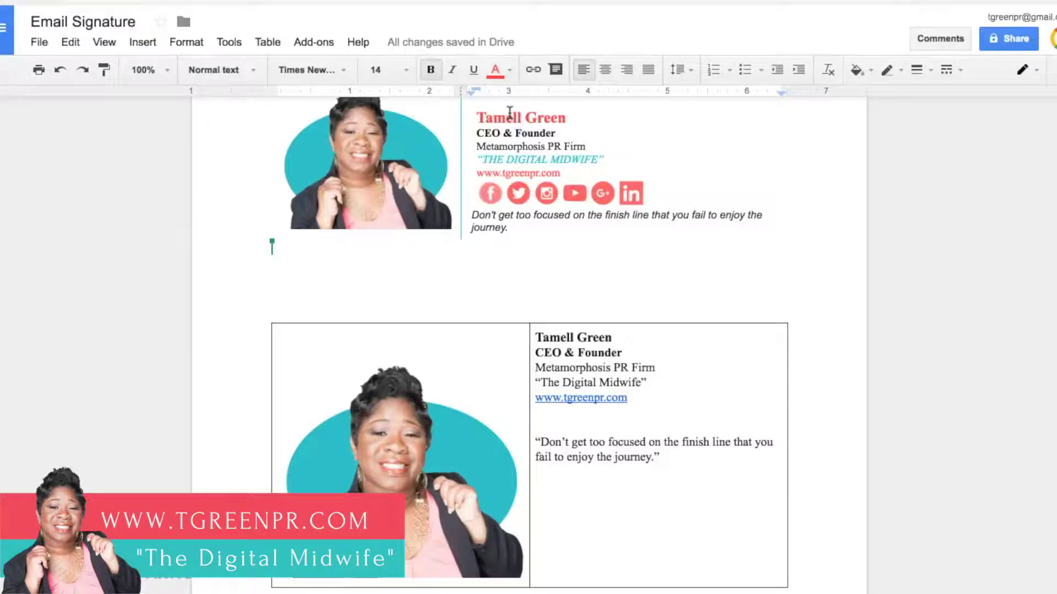
{"action": "left_click_drag", "start_coordinate": [614, 338], "coordinate": [544, 337]}
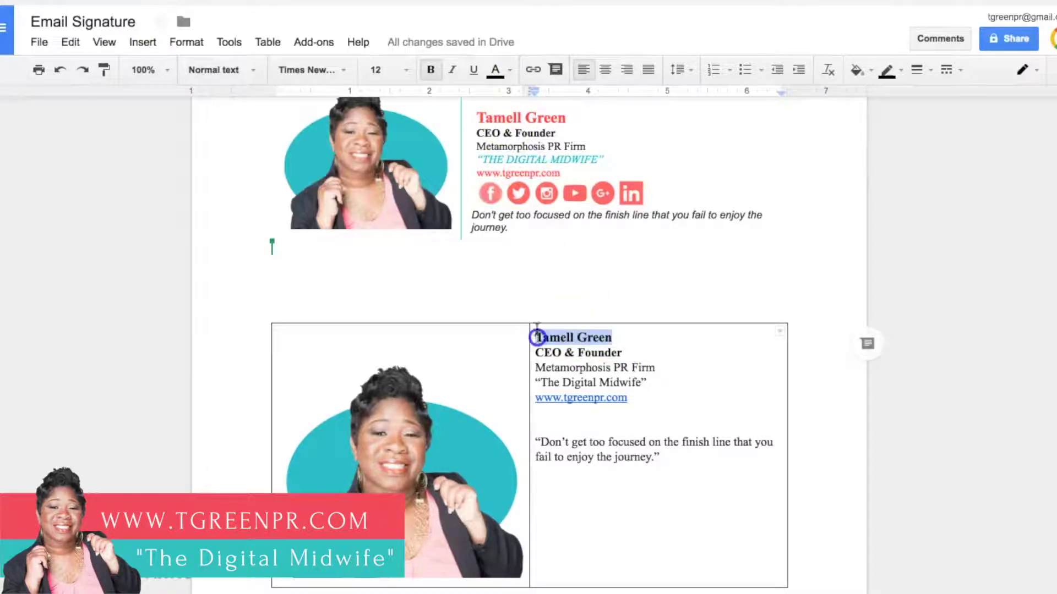
{"action": "left_click", "coordinate": [402, 70]}
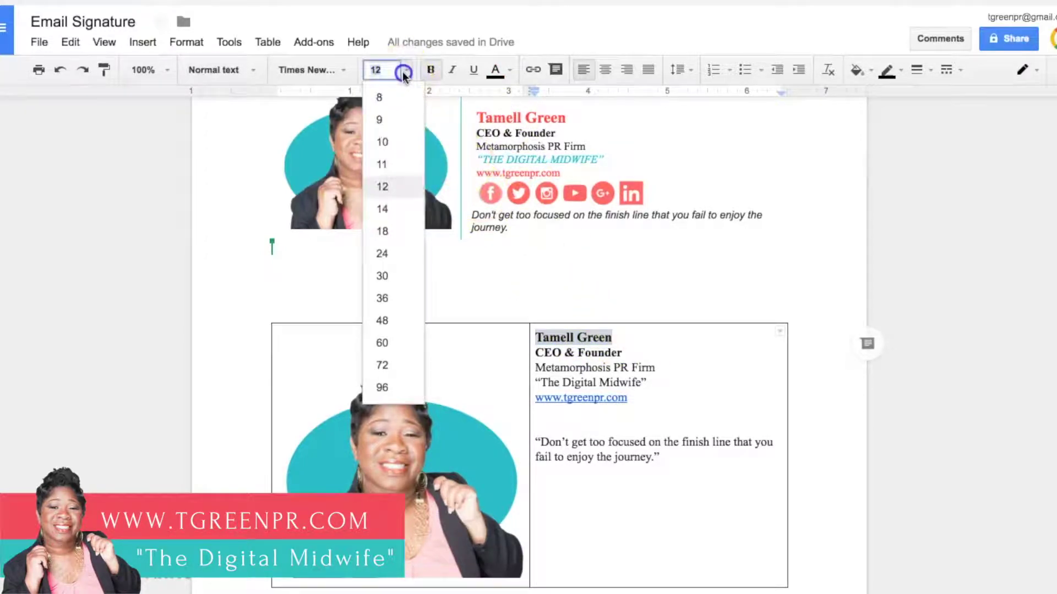
{"action": "left_click", "coordinate": [389, 208]}
{"action": "left_click", "coordinate": [608, 350]}
Step: Italicize The Digital Midwife tagline
{"action": "left_click_drag", "start_coordinate": [646, 385], "coordinate": [533, 385]}
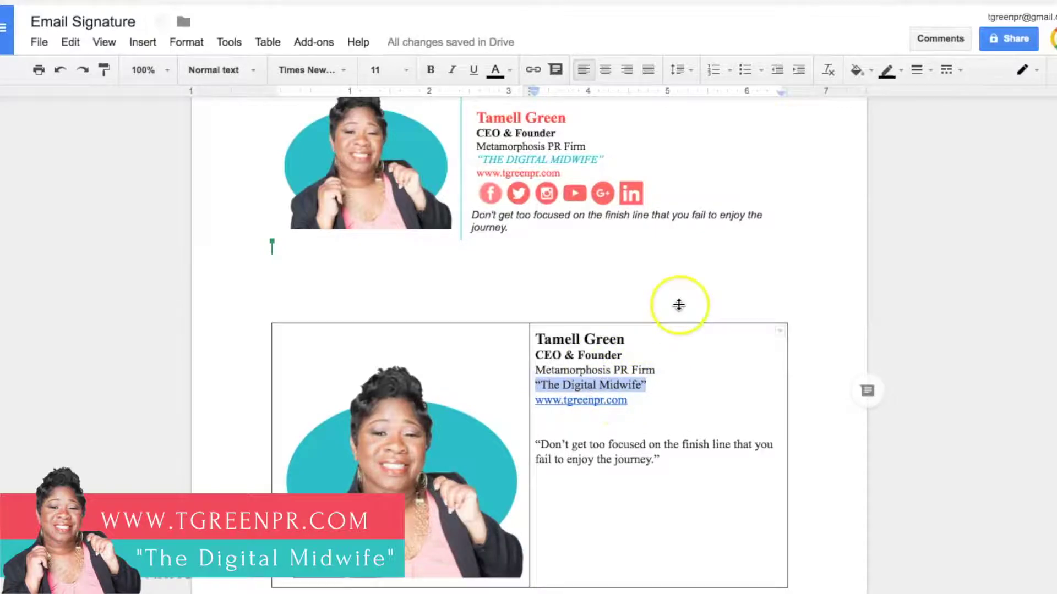
{"action": "left_click", "coordinate": [452, 70]}
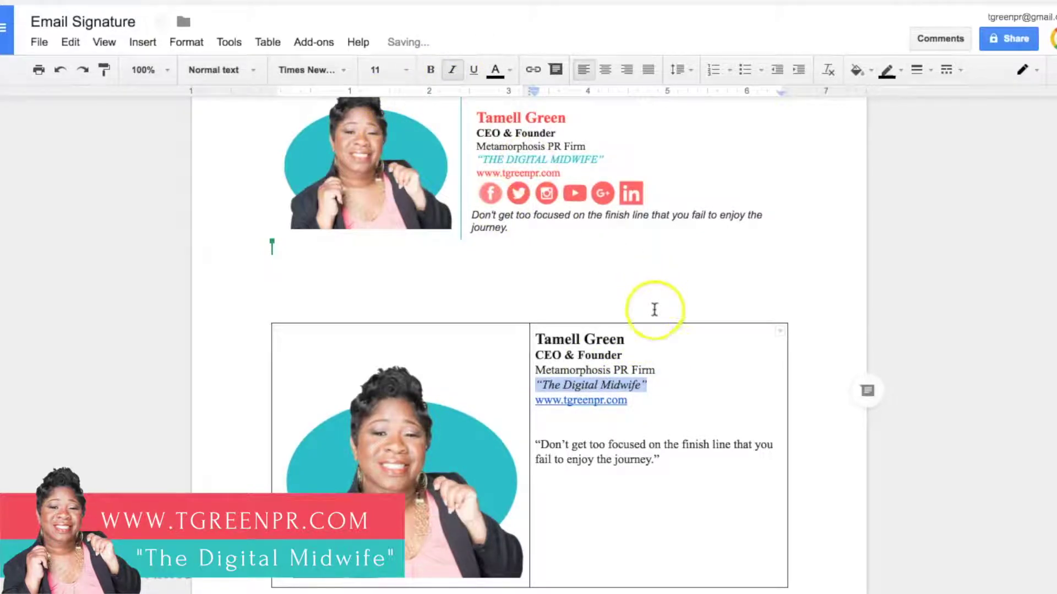
{"action": "left_click", "coordinate": [654, 369]}
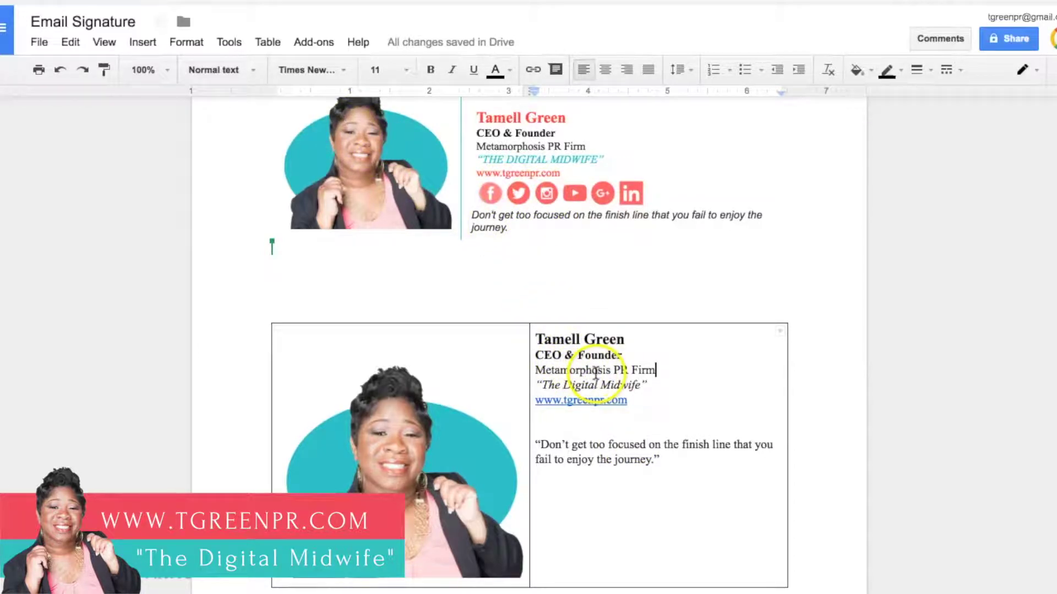
Step: Color the name with custom hex colour #ff4666
{"action": "left_click_drag", "start_coordinate": [625, 339], "coordinate": [536, 337]}
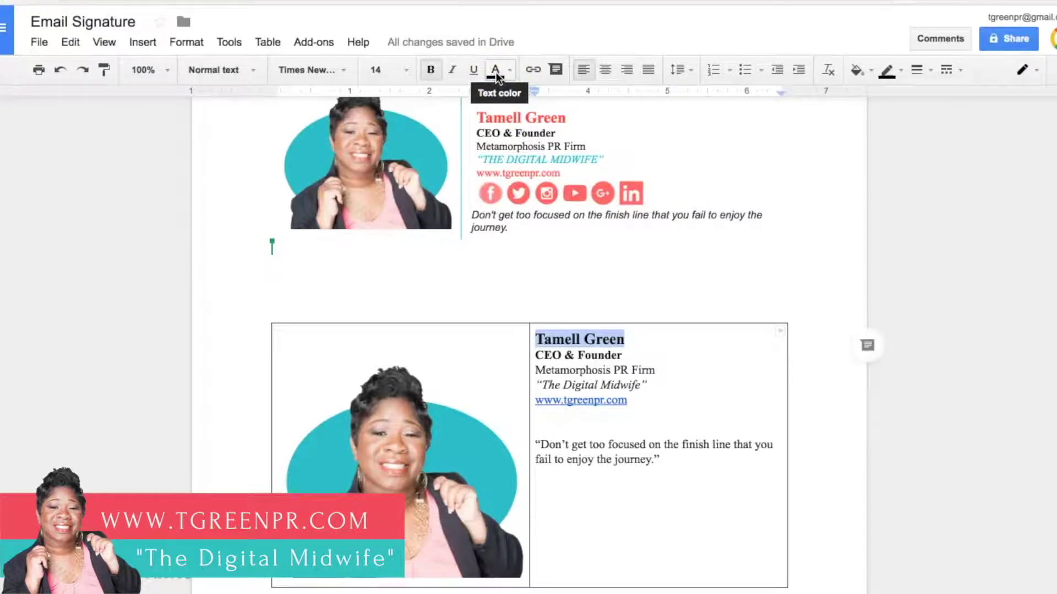
{"action": "left_click", "coordinate": [509, 71]}
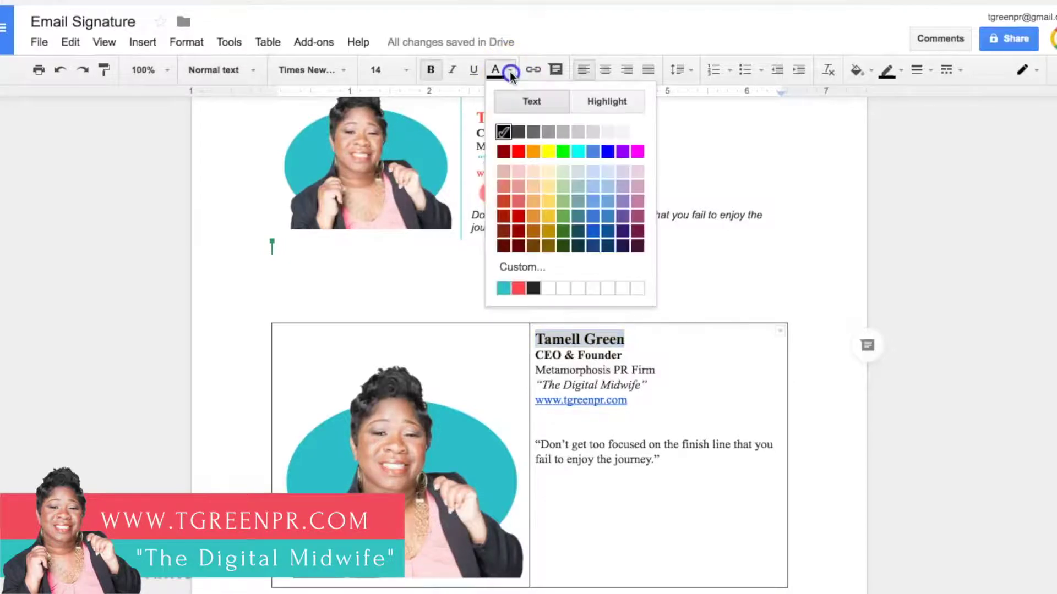
{"action": "left_click", "coordinate": [528, 270]}
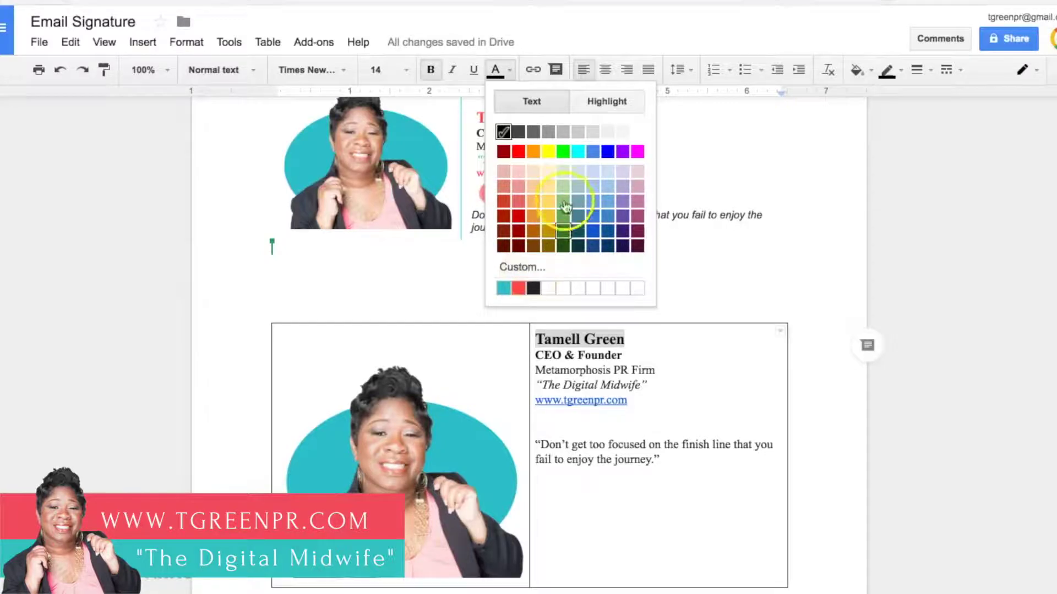
{"action": "left_click", "coordinate": [559, 232]}
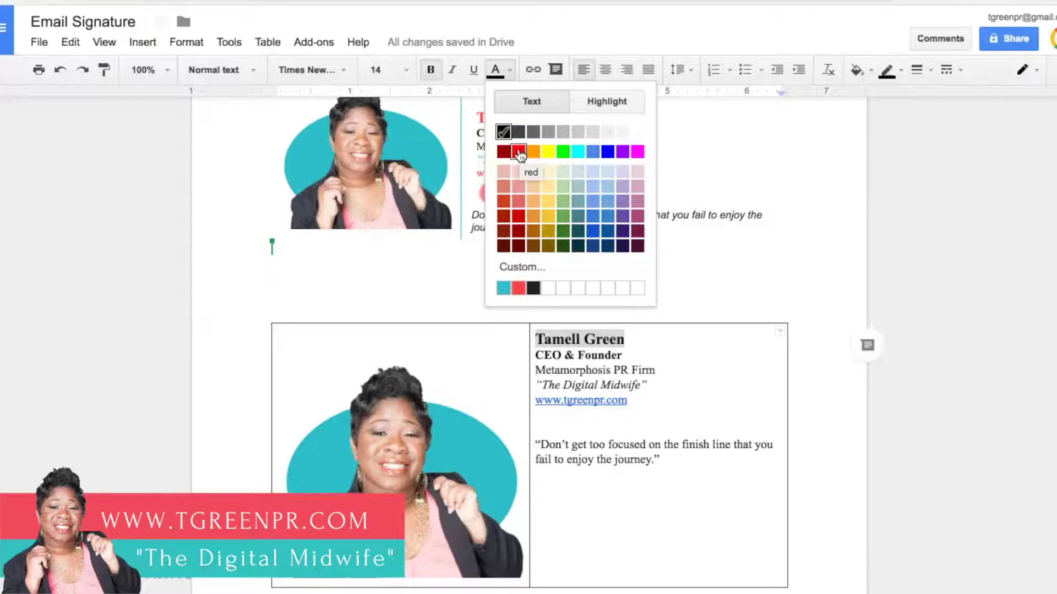
{"action": "left_click", "coordinate": [527, 268]}
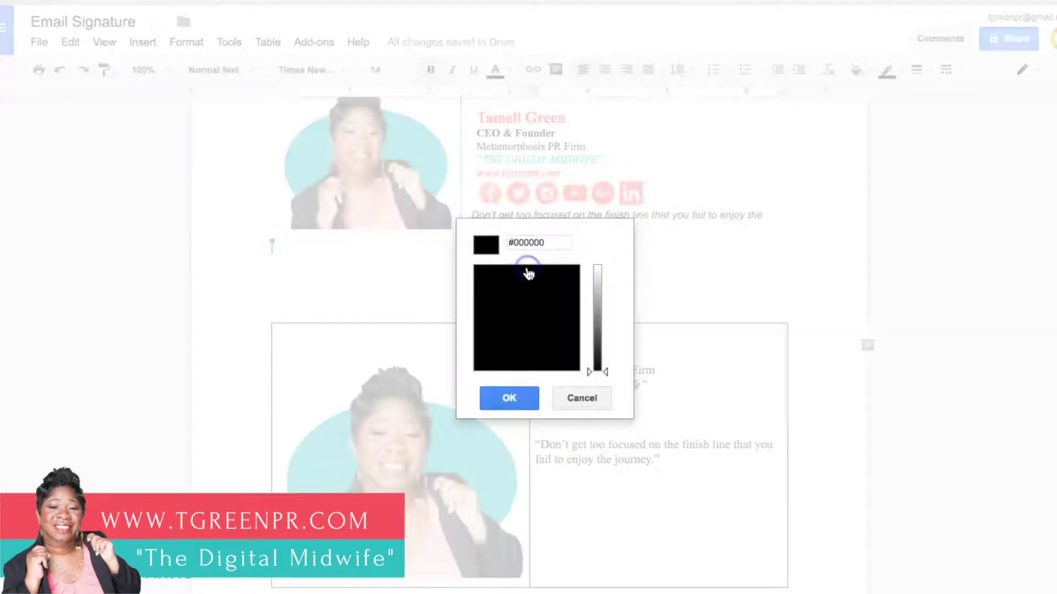
{"action": "left_click", "coordinate": [554, 243]}
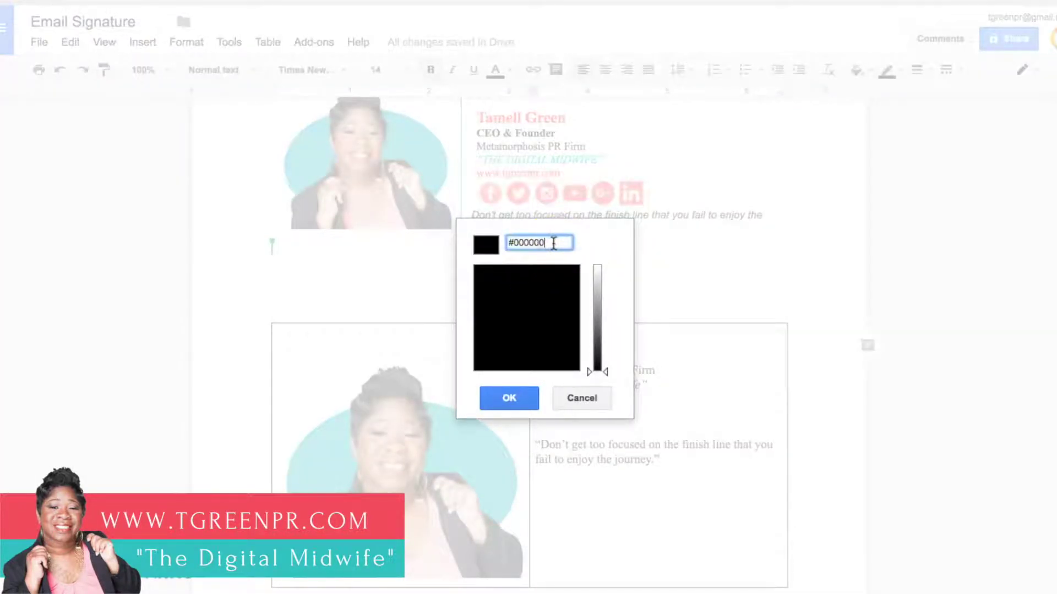
{"action": "left_click", "coordinate": [582, 398]}
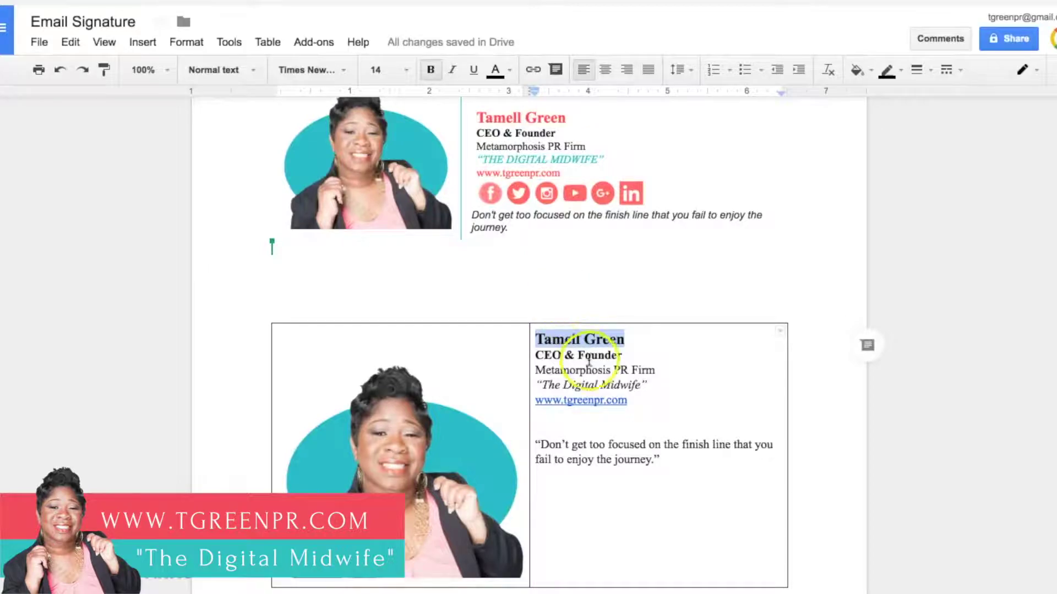
{"action": "left_click", "coordinate": [512, 70]}
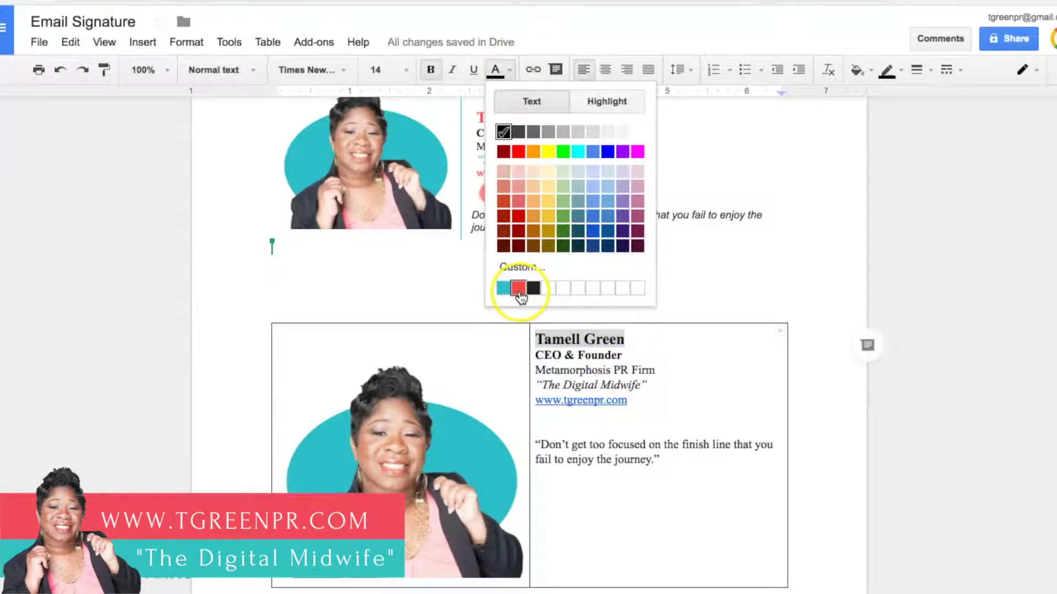
{"action": "left_click", "coordinate": [520, 267]}
{"action": "left_click", "coordinate": [548, 245]}
{"action": "key", "text": "BackSpace"}
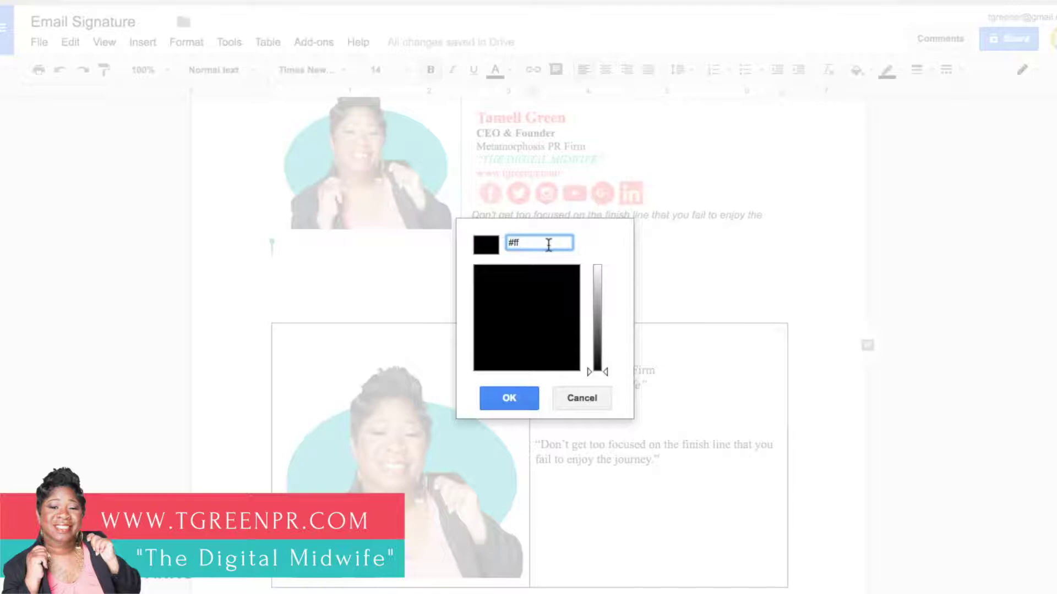
{"action": "type", "text": "ff4666"}
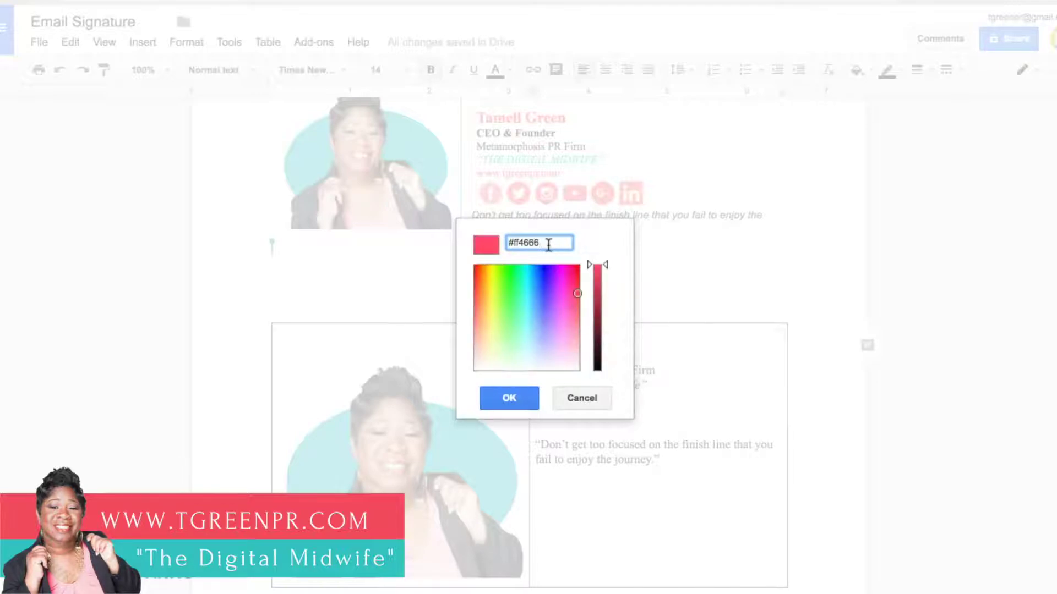
{"action": "left_click", "coordinate": [514, 400]}
{"action": "left_click", "coordinate": [602, 355]}
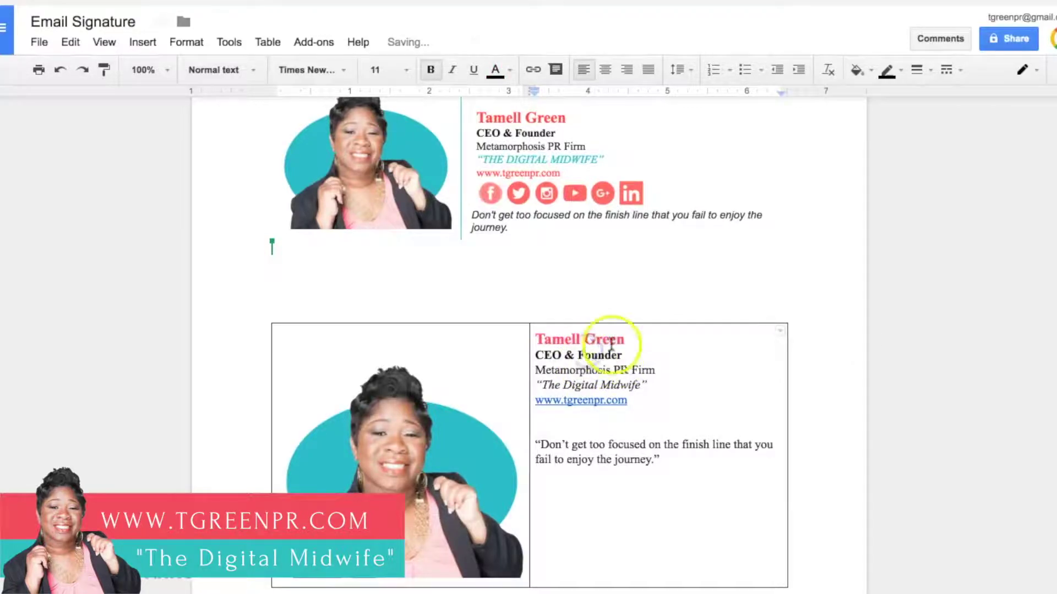
Step: Switch the name to the red swatch, then select The Digital Midwife tagline
{"action": "left_click_drag", "start_coordinate": [625, 339], "coordinate": [533, 339]}
{"action": "left_click", "coordinate": [510, 69]}
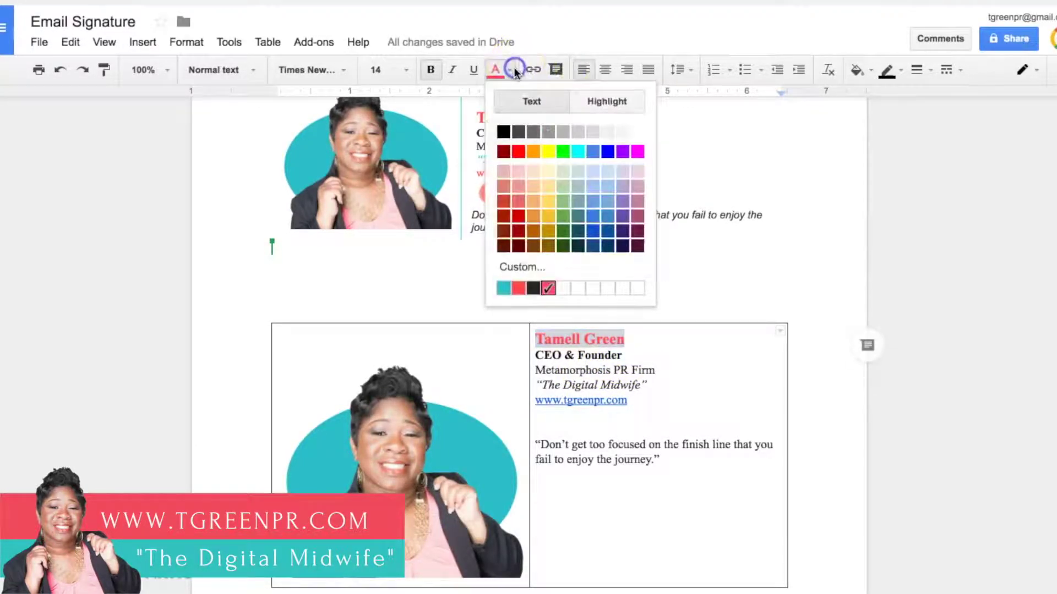
{"action": "left_click", "coordinate": [520, 290]}
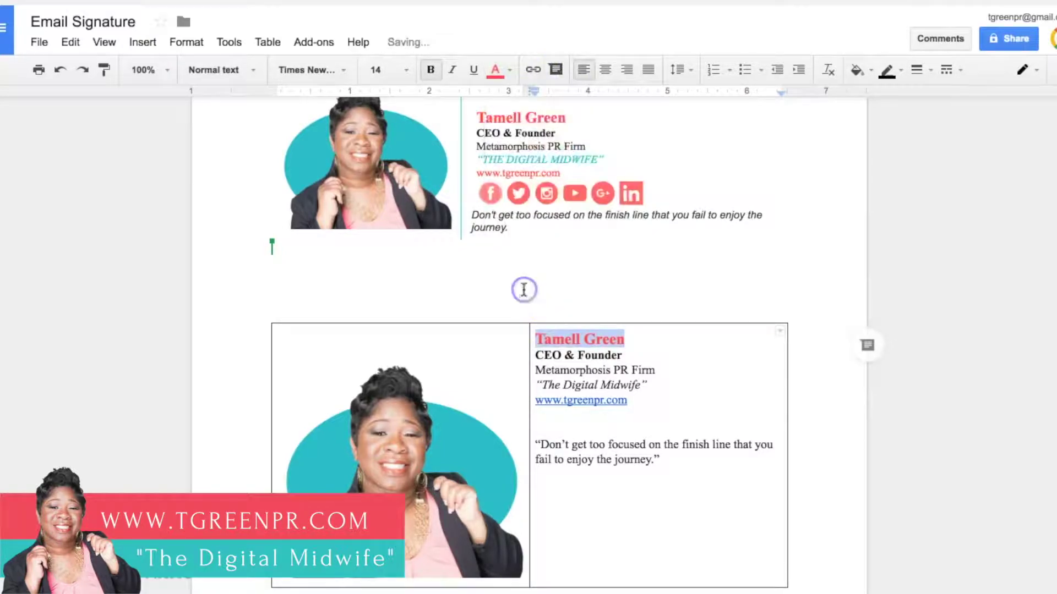
{"action": "left_click", "coordinate": [584, 340]}
{"action": "left_click_drag", "start_coordinate": [622, 356], "coordinate": [550, 357]}
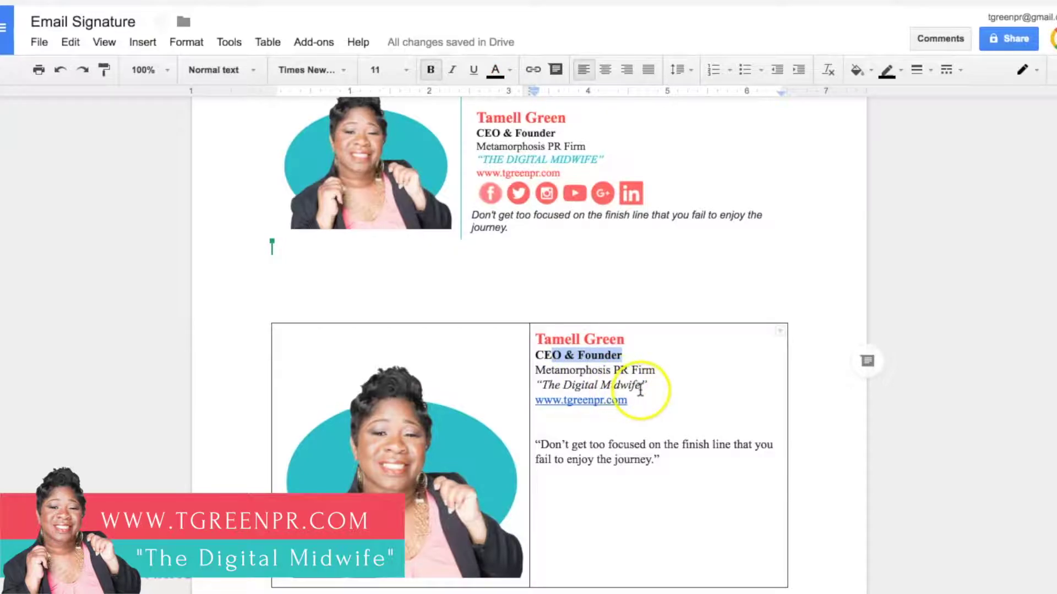
{"action": "left_click_drag", "start_coordinate": [650, 386], "coordinate": [533, 383]}
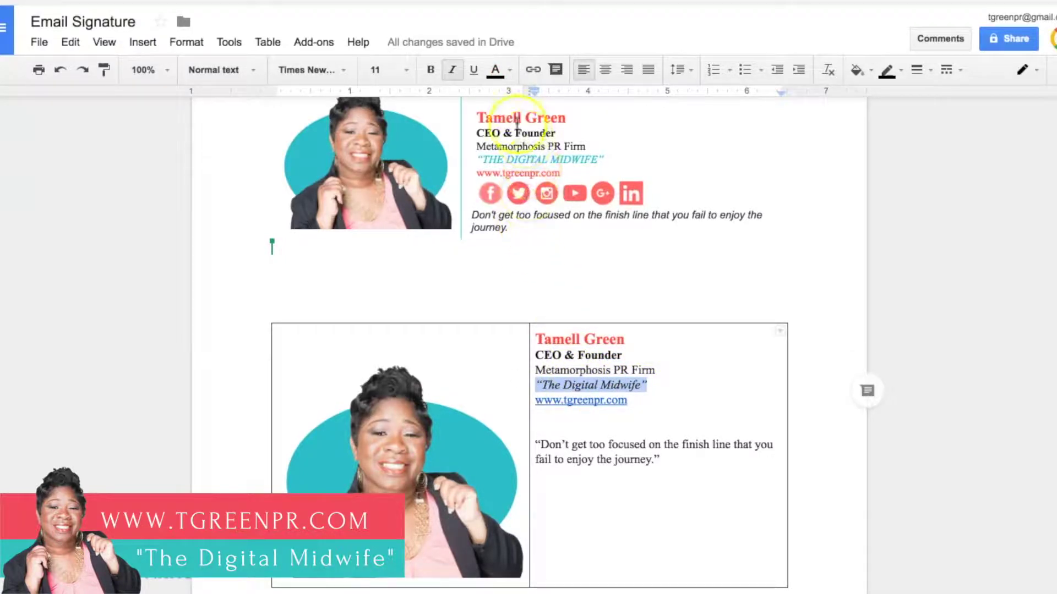
{"action": "left_click", "coordinate": [510, 70]}
{"action": "left_click", "coordinate": [503, 288]}
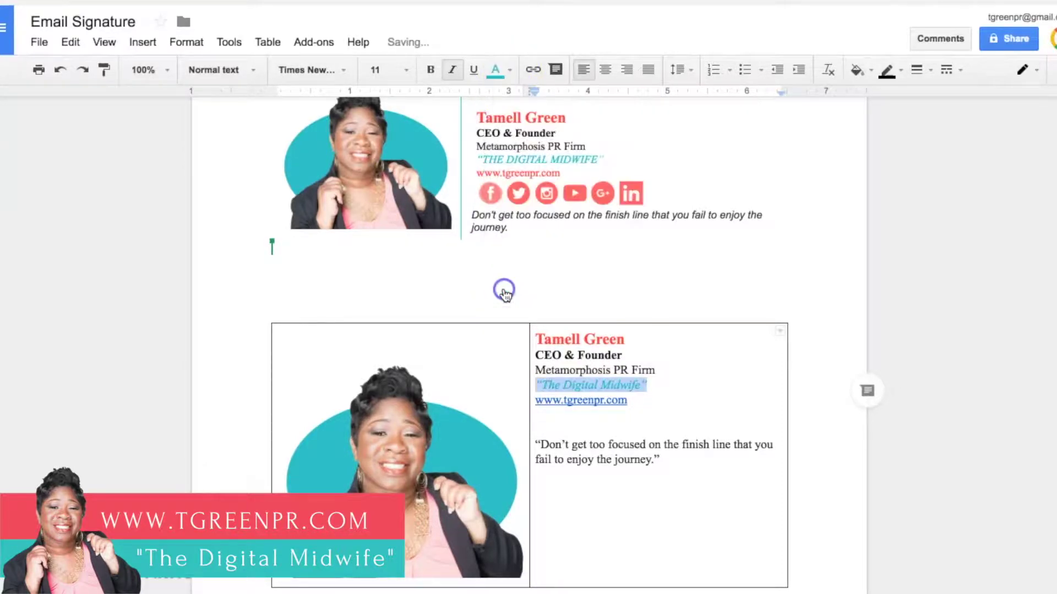
{"action": "left_click", "coordinate": [643, 400]}
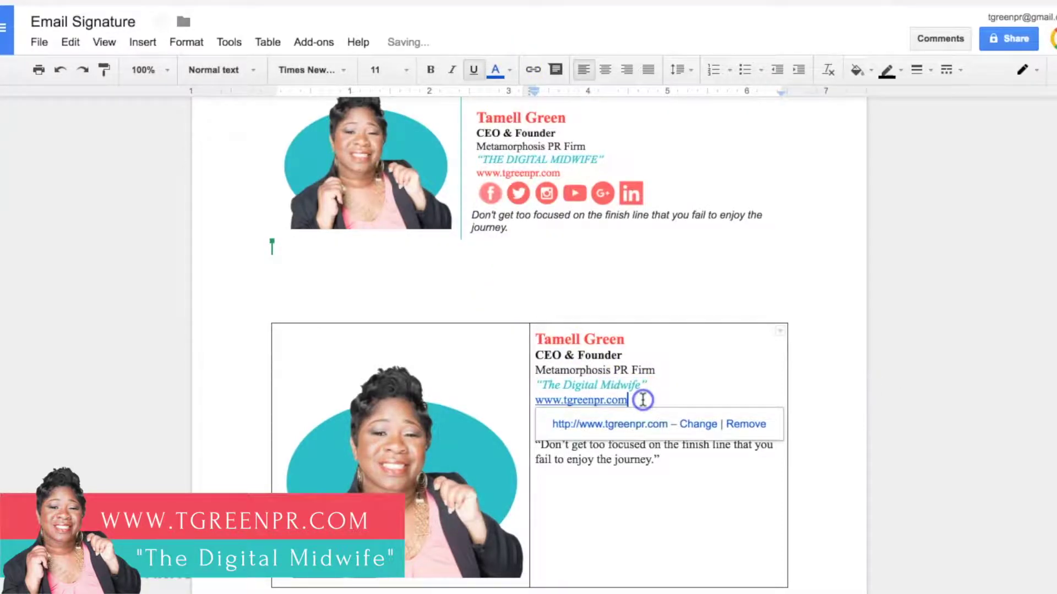
{"action": "left_click", "coordinate": [647, 399]}
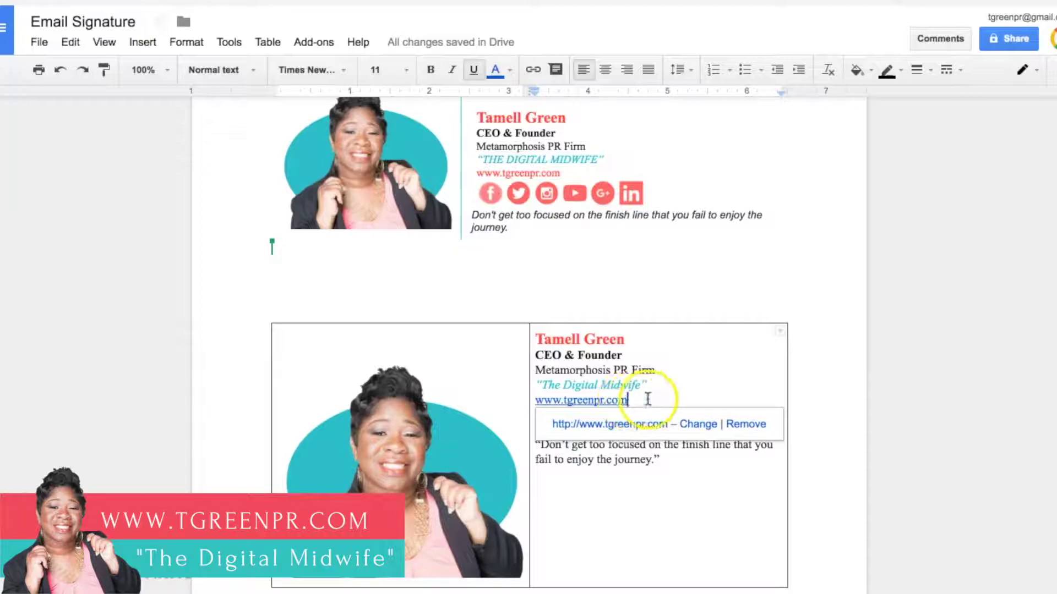
{"action": "left_click_drag", "start_coordinate": [642, 398], "coordinate": [536, 401]}
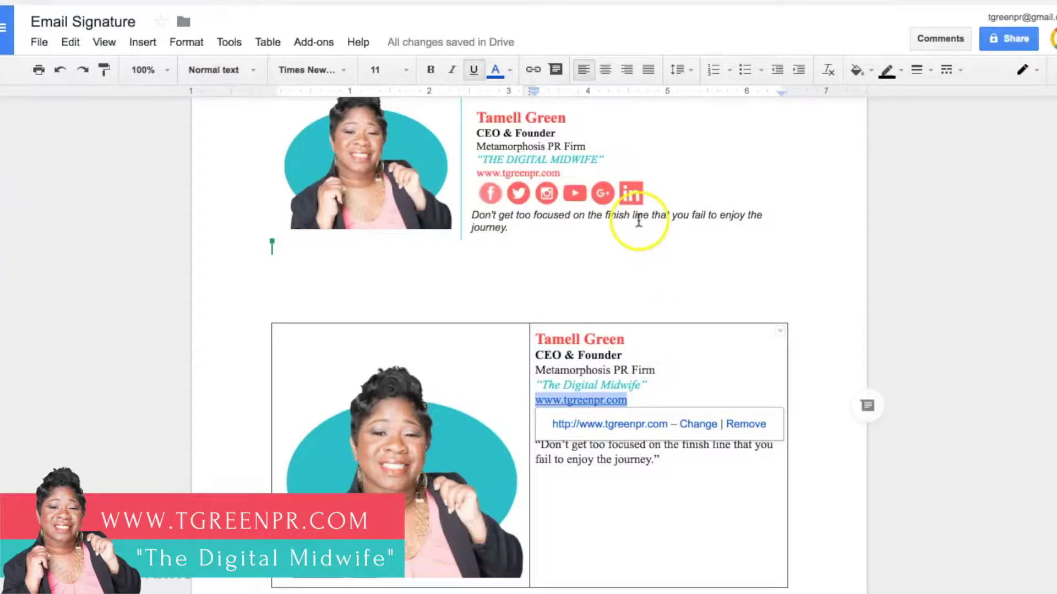
{"action": "left_click", "coordinate": [510, 70]}
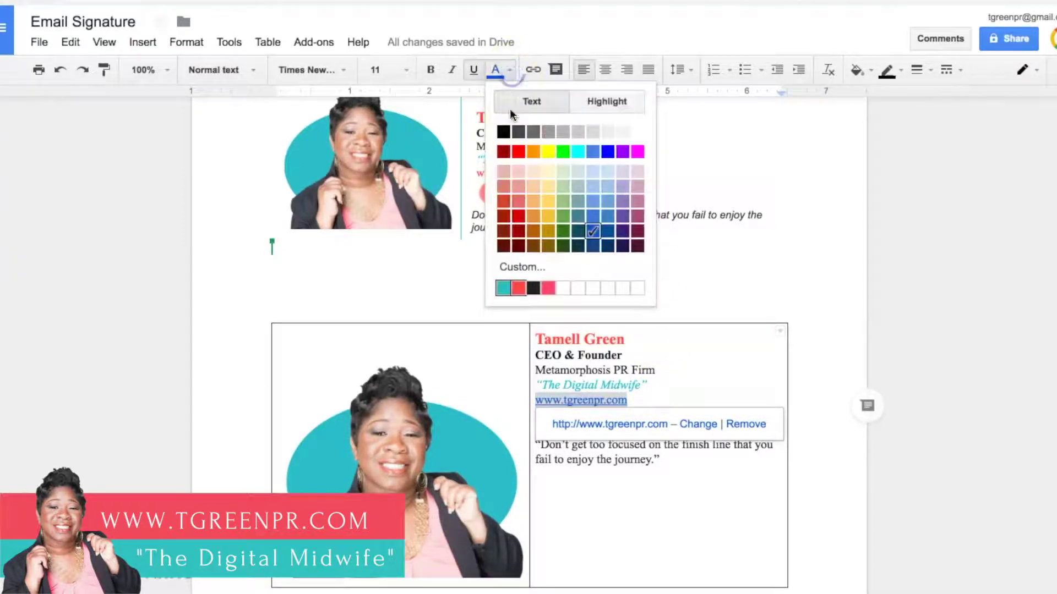
{"action": "left_click", "coordinate": [519, 289]}
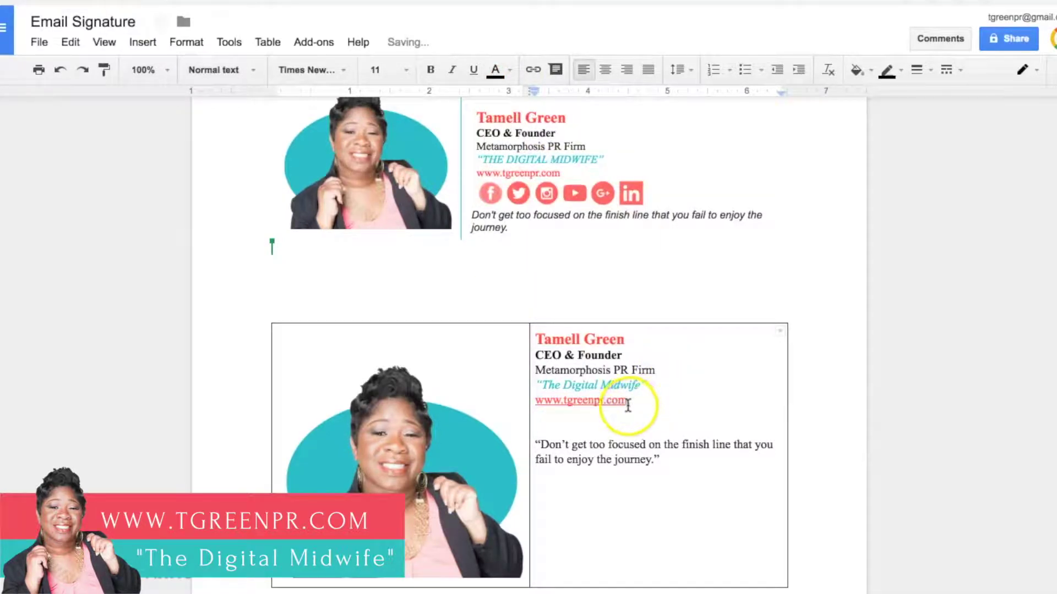
{"action": "left_click", "coordinate": [532, 402]}
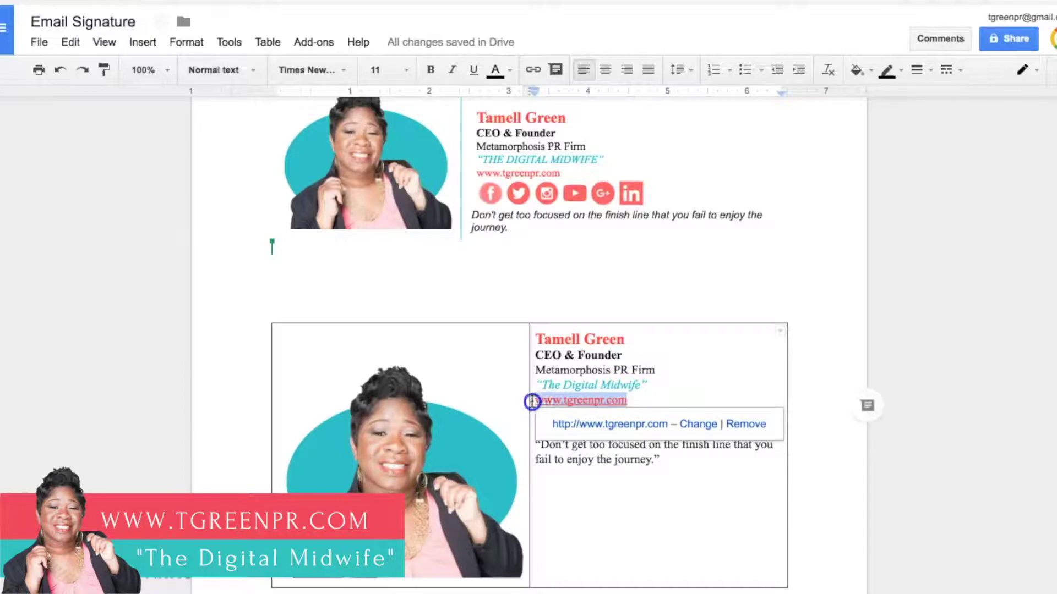
{"action": "left_click", "coordinate": [471, 70]}
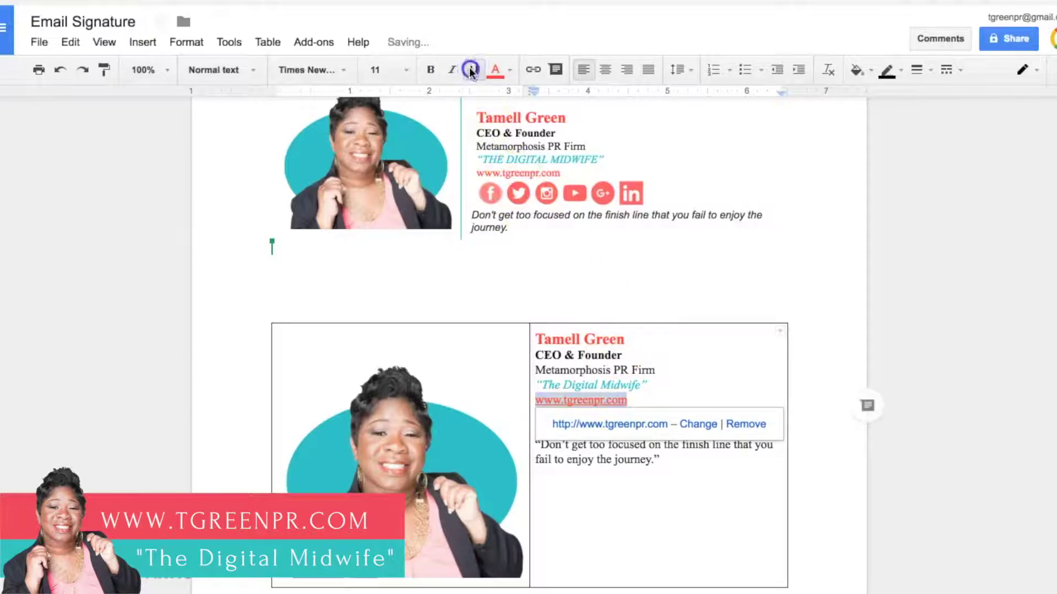
{"action": "left_click", "coordinate": [694, 391]}
{"action": "left_click", "coordinate": [667, 465]}
{"action": "left_click", "coordinate": [571, 431]}
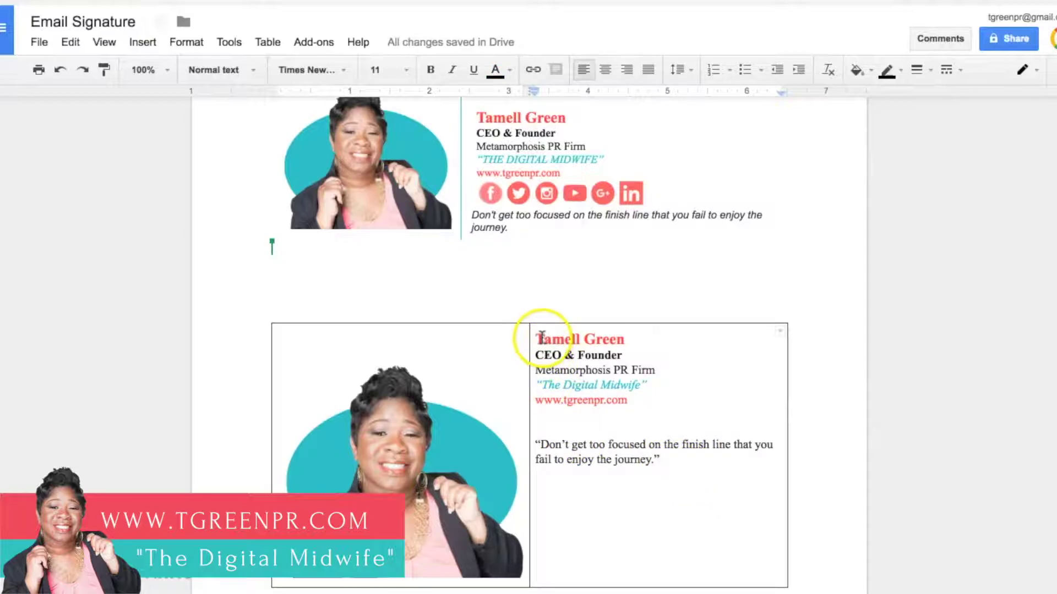
Step: Insert blank lines above the name and above the quote in the right cell
{"action": "left_click", "coordinate": [535, 339]}
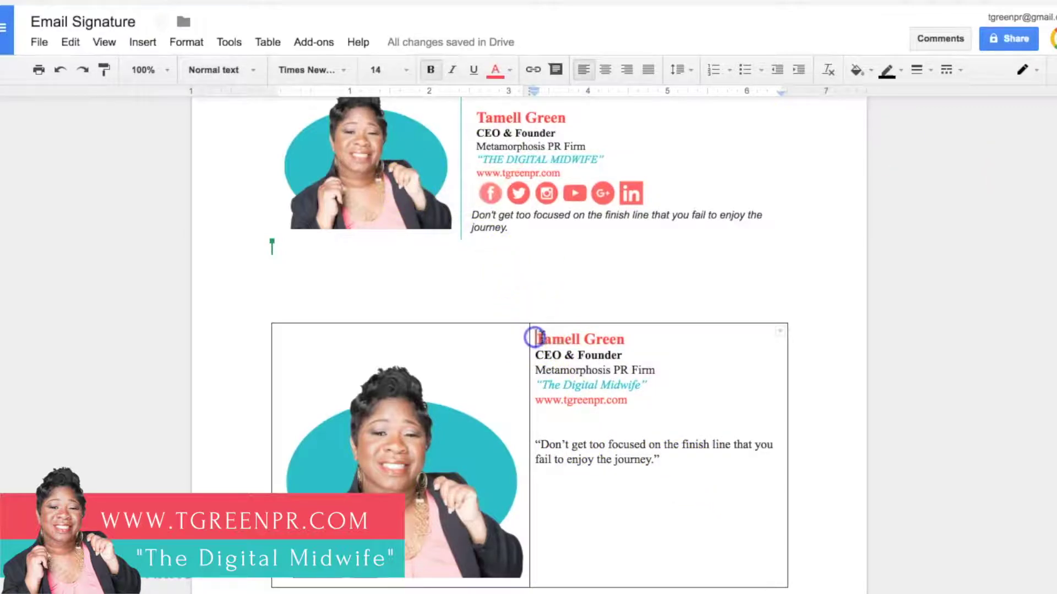
{"action": "key", "text": "Return"}
{"action": "key", "text": "Return"}
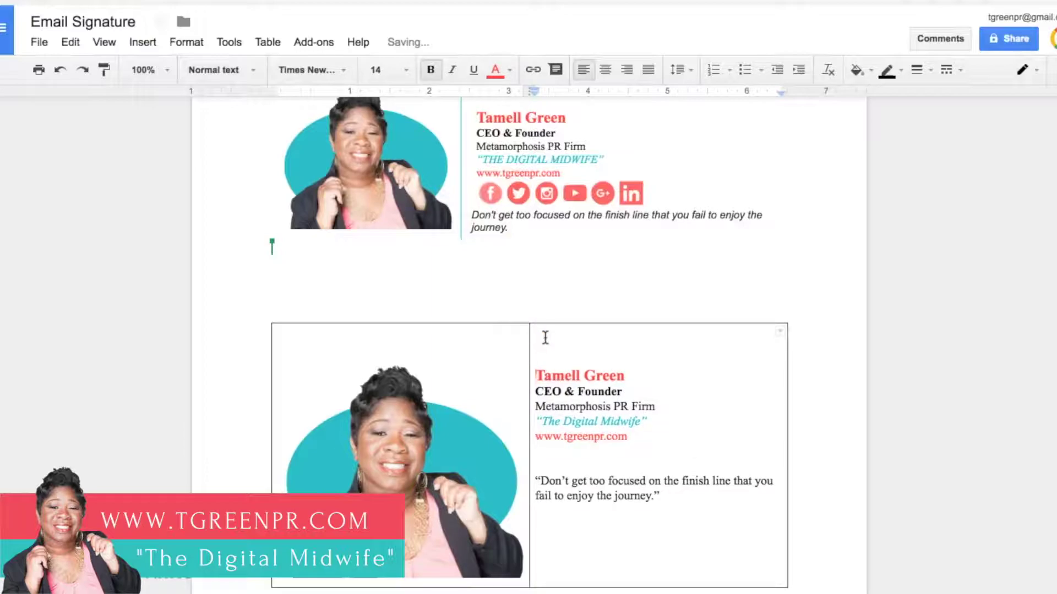
{"action": "left_click", "coordinate": [550, 464]}
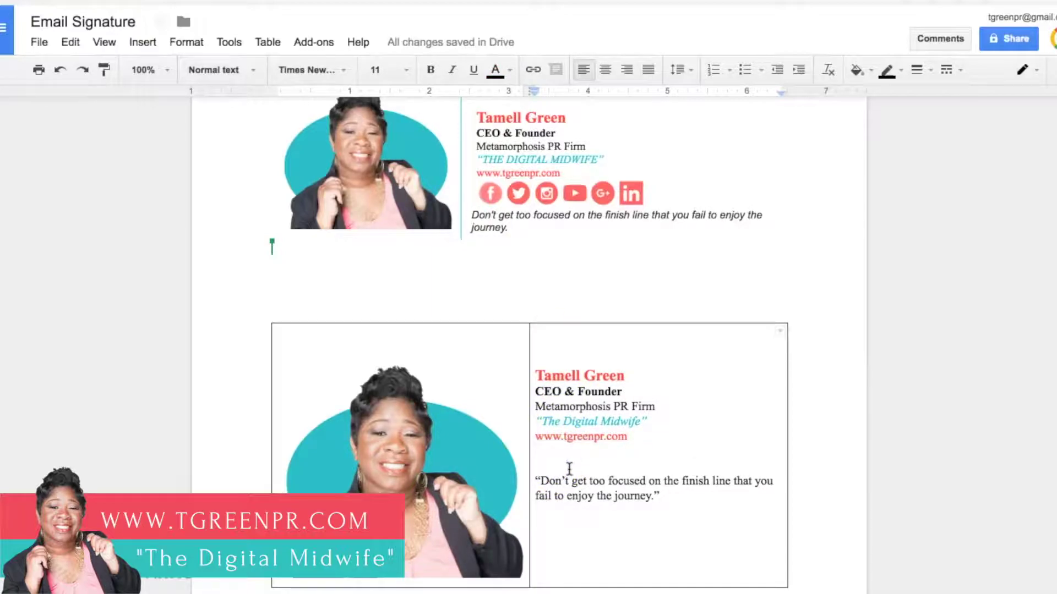
{"action": "key", "text": "Return"}
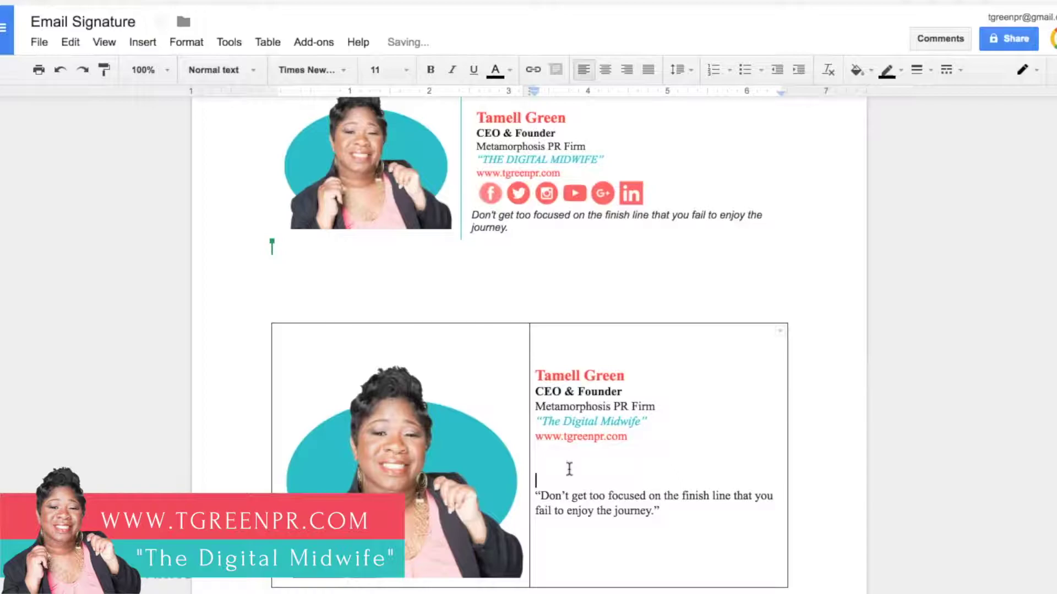
{"action": "left_click", "coordinate": [542, 453]}
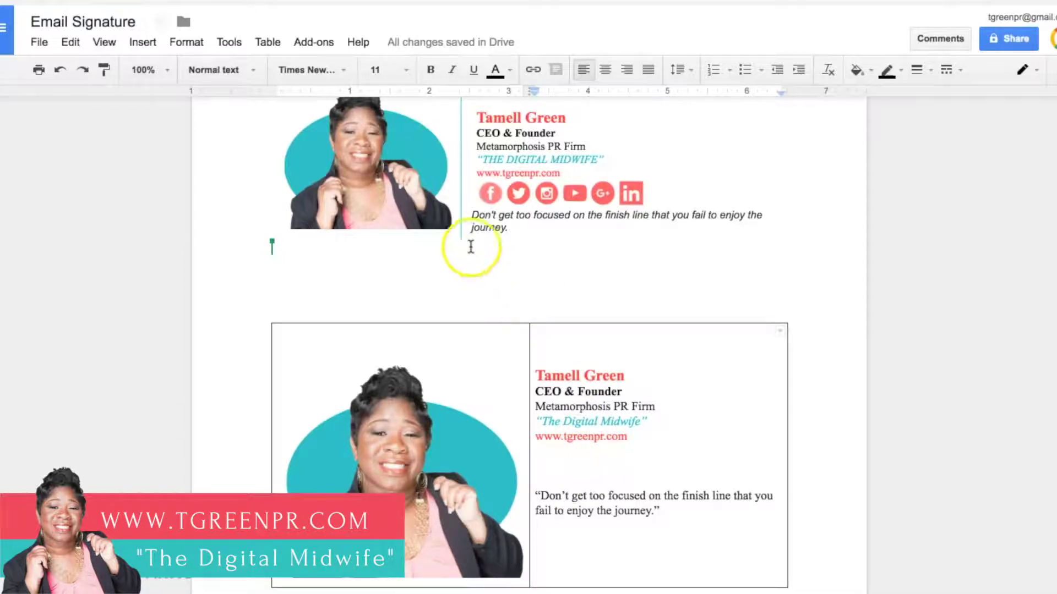
{"action": "left_click", "coordinate": [650, 195]}
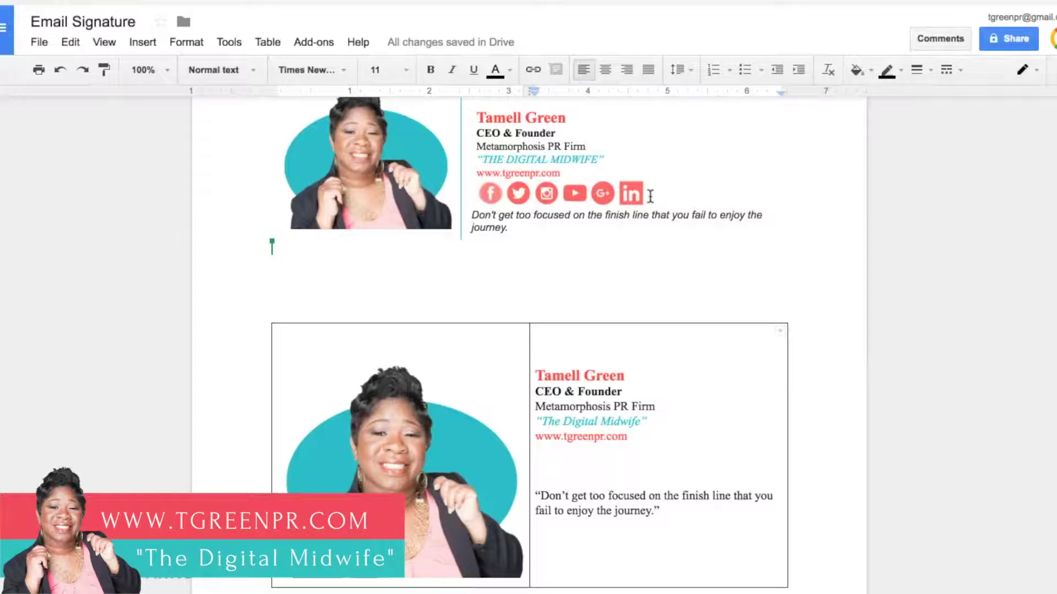
Step: Upload Facebook.png onto the empty line below the website link
{"action": "left_click", "coordinate": [540, 453]}
{"action": "left_click", "coordinate": [145, 44]}
{"action": "left_click", "coordinate": [144, 70]}
{"action": "left_click", "coordinate": [563, 358]}
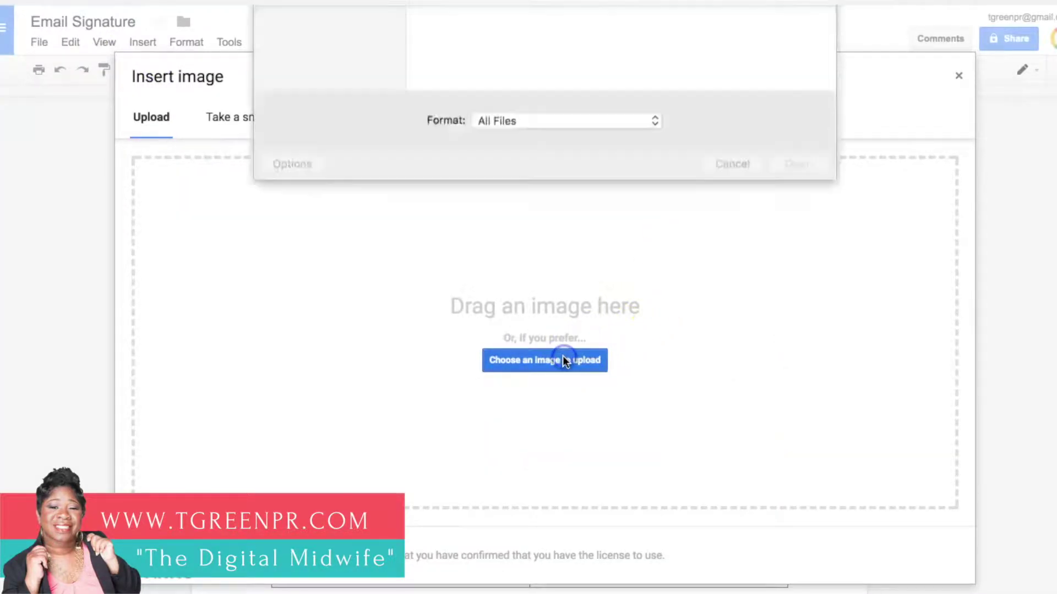
{"action": "left_click", "coordinate": [614, 70]}
{"action": "left_click", "coordinate": [792, 353]}
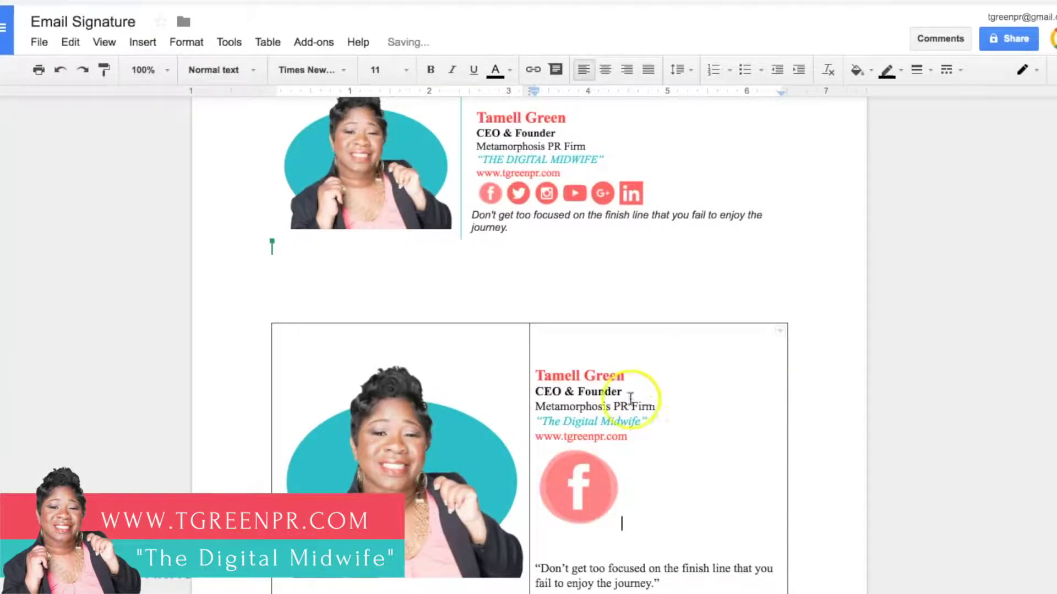
{"action": "left_click", "coordinate": [575, 468]}
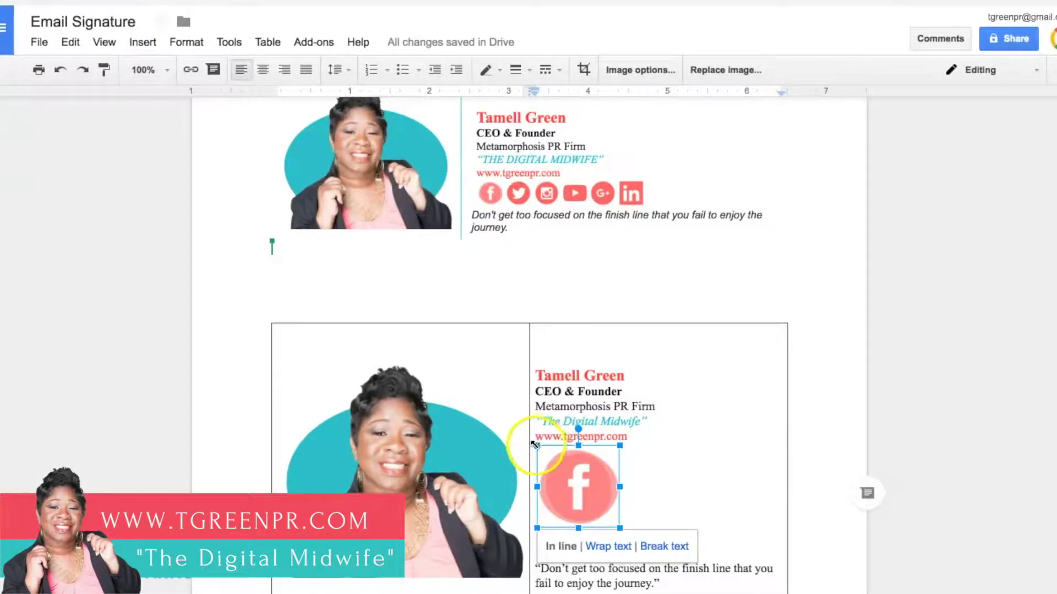
{"action": "scroll", "coordinate": [642, 474], "scroll_direction": "down", "scroll_amount": 1}
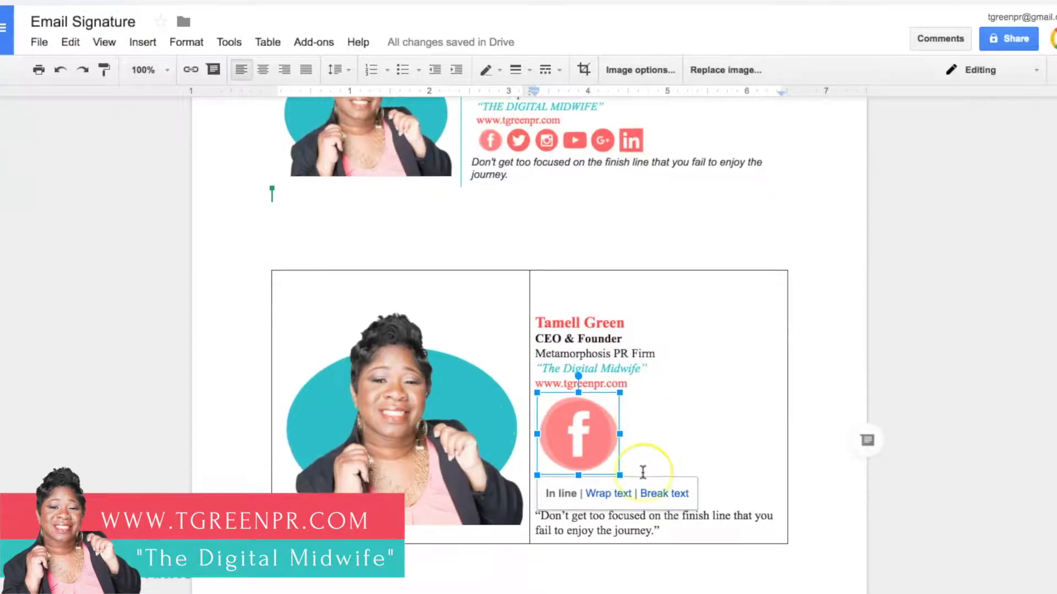
Step: Resize the Facebook icon down to roughly text height
{"action": "left_click", "coordinate": [579, 450]}
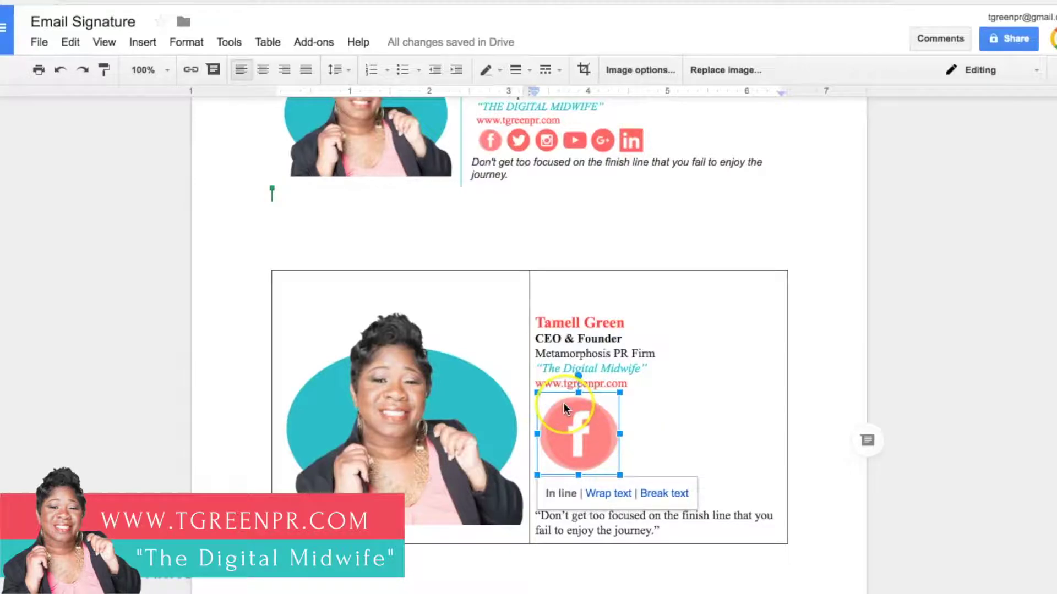
{"action": "left_click_drag", "start_coordinate": [537, 393], "coordinate": [569, 428]}
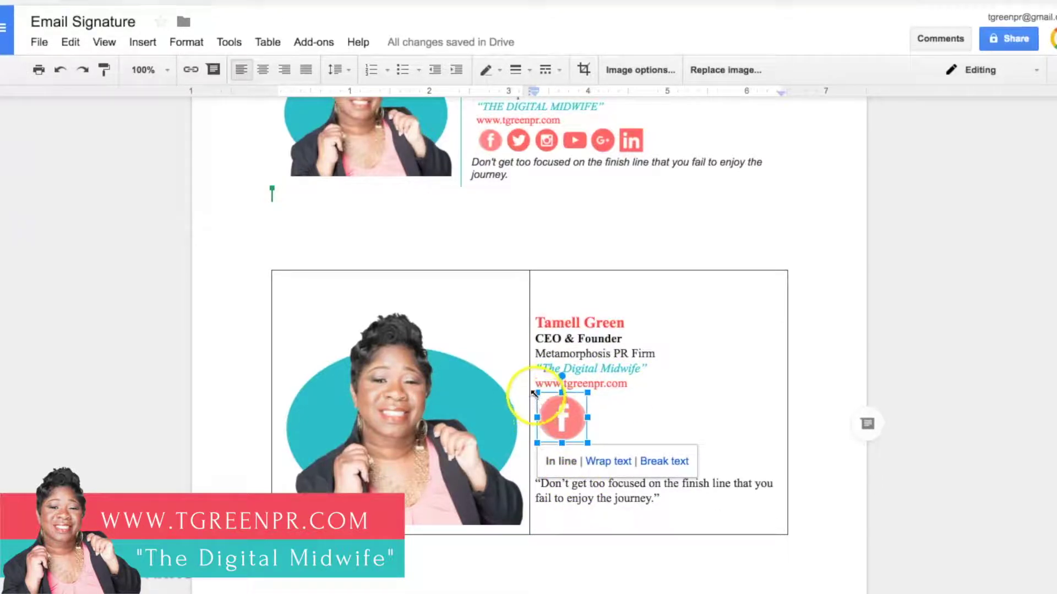
{"action": "mouse_move", "coordinate": [554, 410]}
{"action": "left_mouse_down"}
{"action": "mouse_move", "coordinate": [541, 396]}
{"action": "mouse_move", "coordinate": [550, 401]}
{"action": "left_mouse_up"}
{"action": "left_click", "coordinate": [575, 411]}
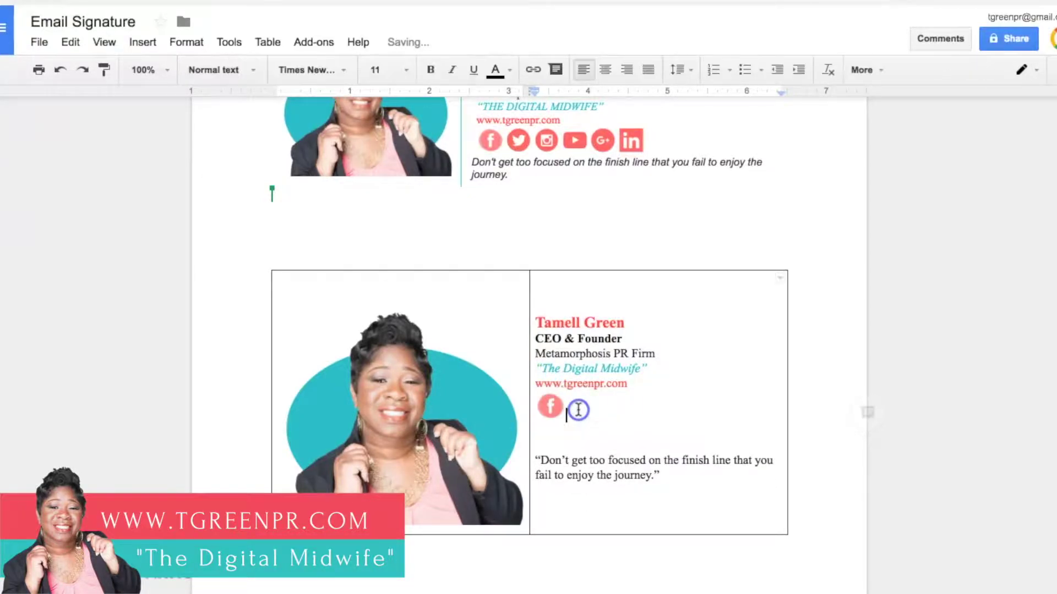
{"action": "left_click", "coordinate": [551, 409]}
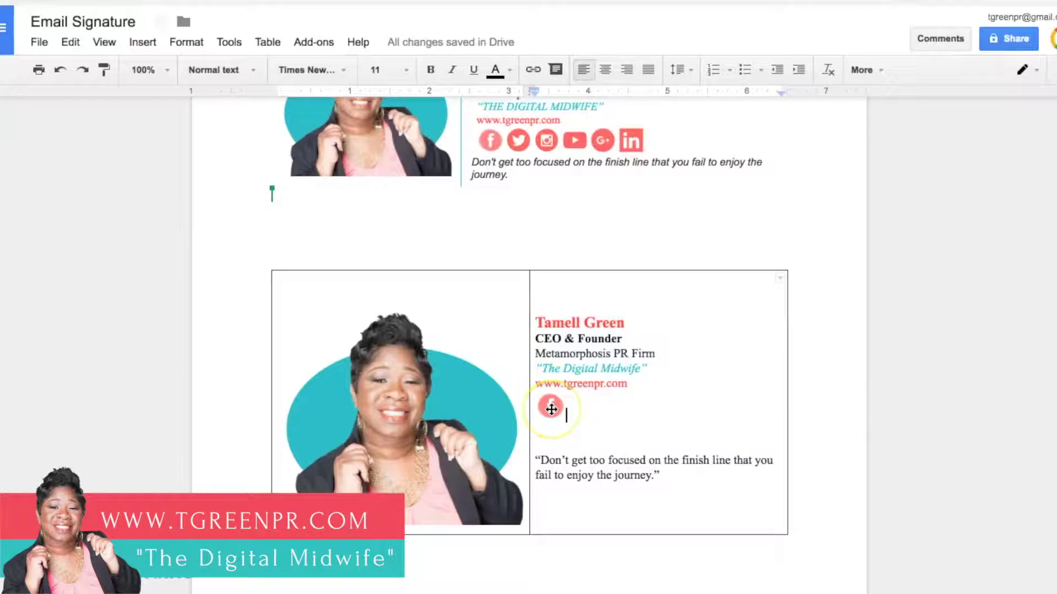
{"action": "left_click", "coordinate": [551, 409]}
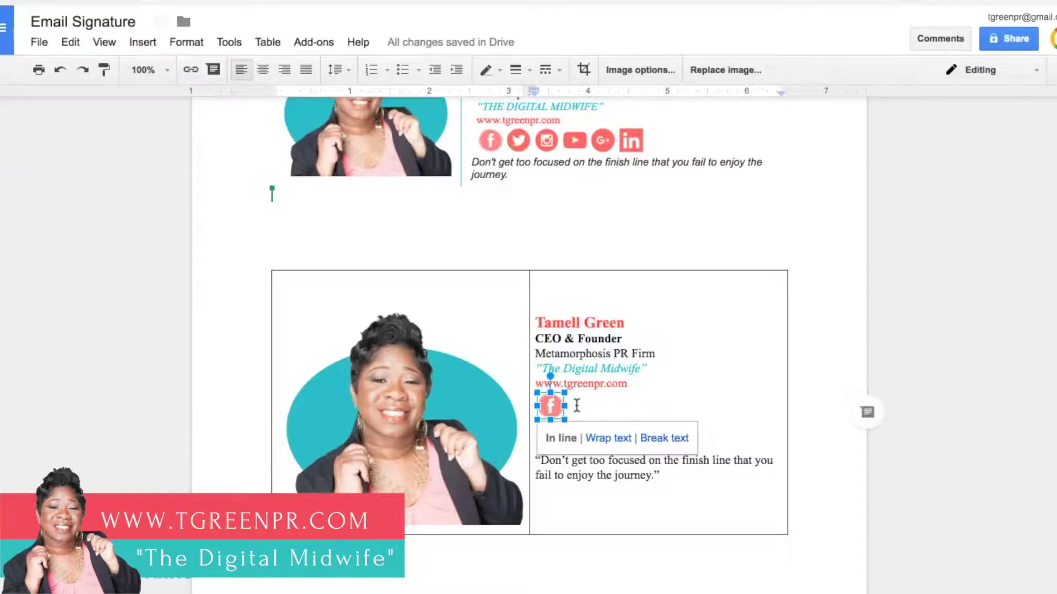
{"action": "left_click", "coordinate": [577, 406]}
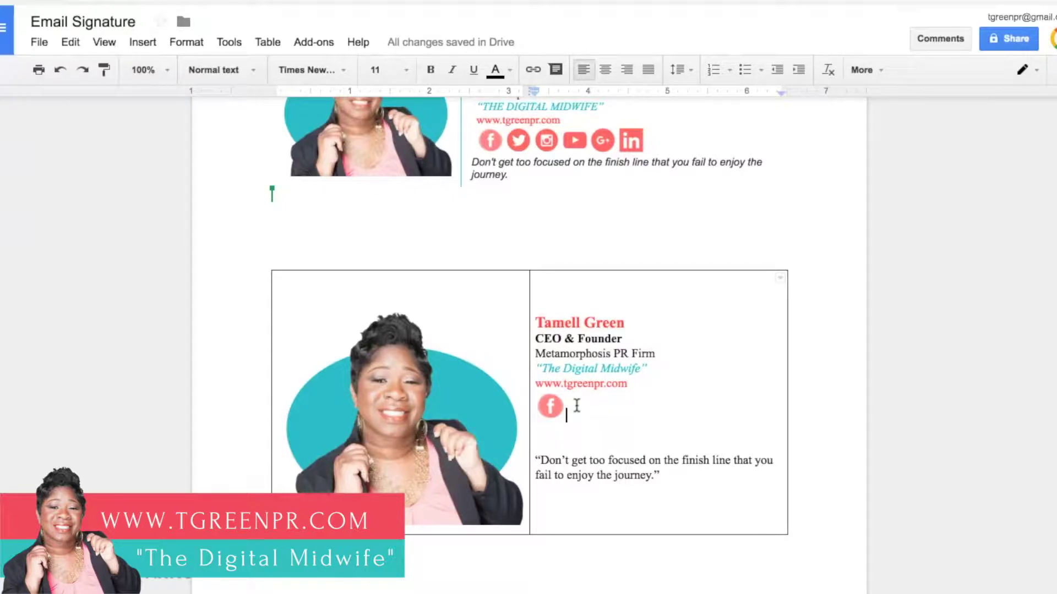
Step: Copy the Facebook icon and paste copies beside it in a row under the website link
{"action": "left_click", "coordinate": [550, 404]}
{"action": "right_click", "coordinate": [553, 400]}
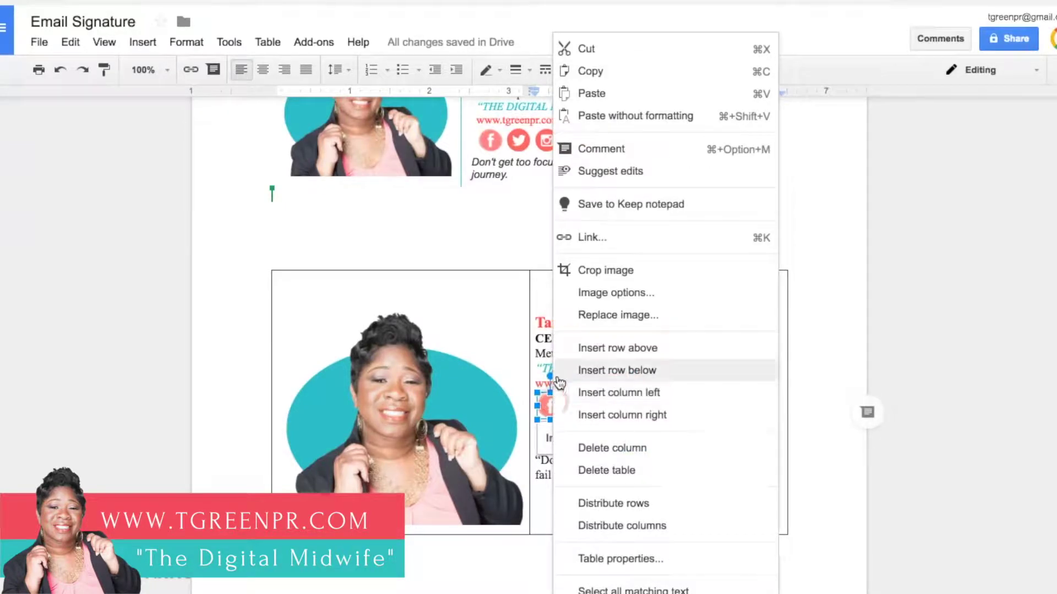
{"action": "left_click", "coordinate": [579, 71]}
{"action": "left_click", "coordinate": [582, 399]}
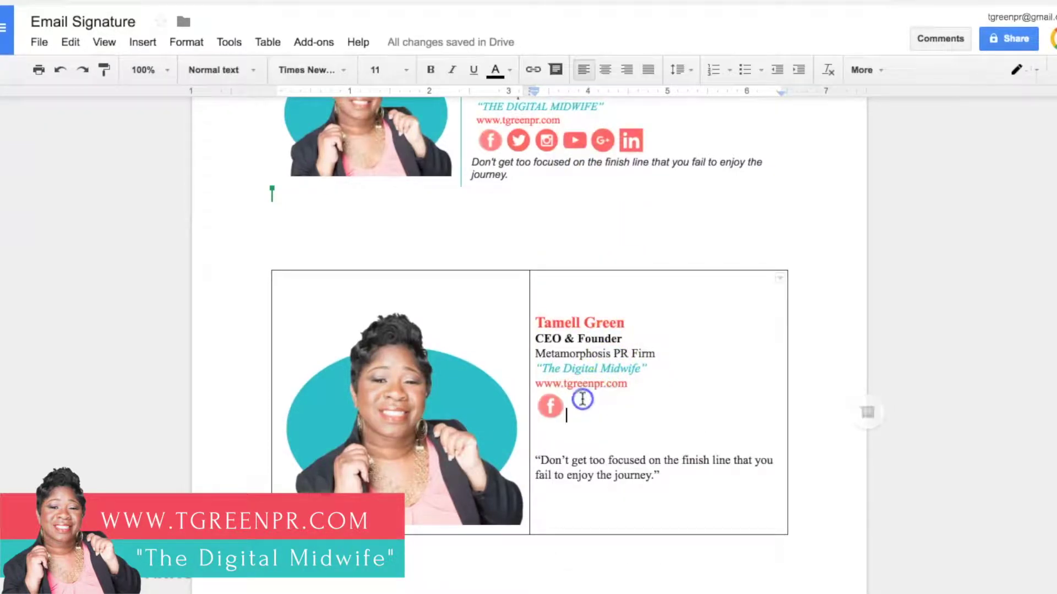
{"action": "key", "text": "ctrl+v"}
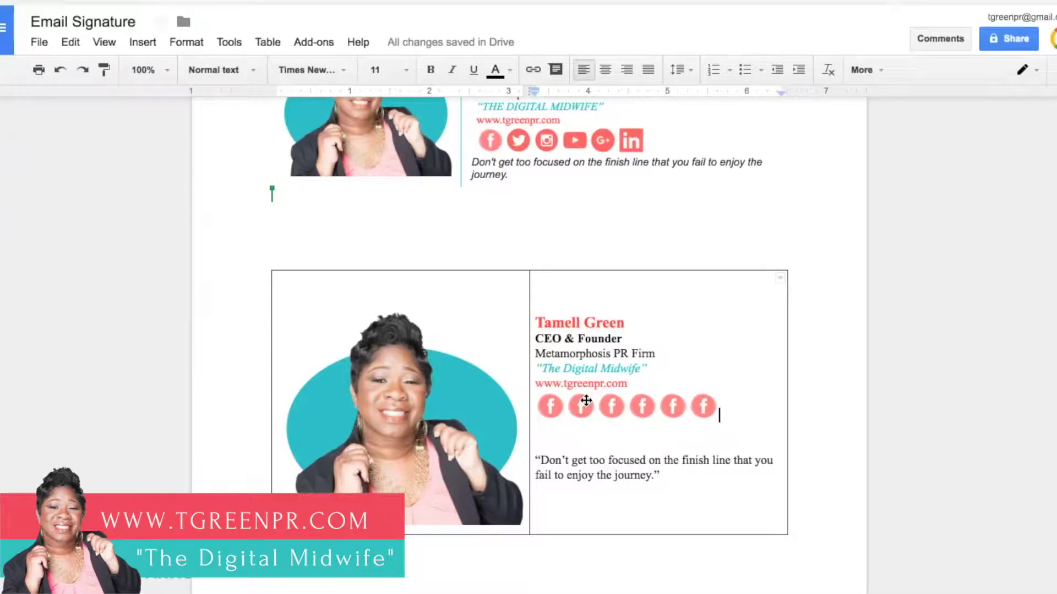
{"action": "key", "text": "ctrl+v"}
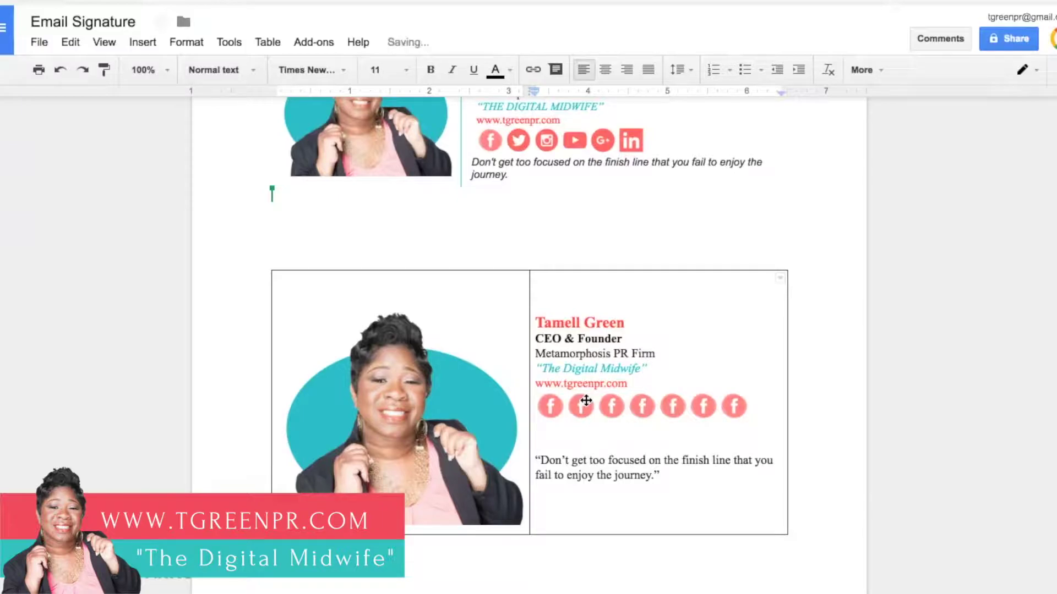
{"action": "left_click", "coordinate": [586, 402]}
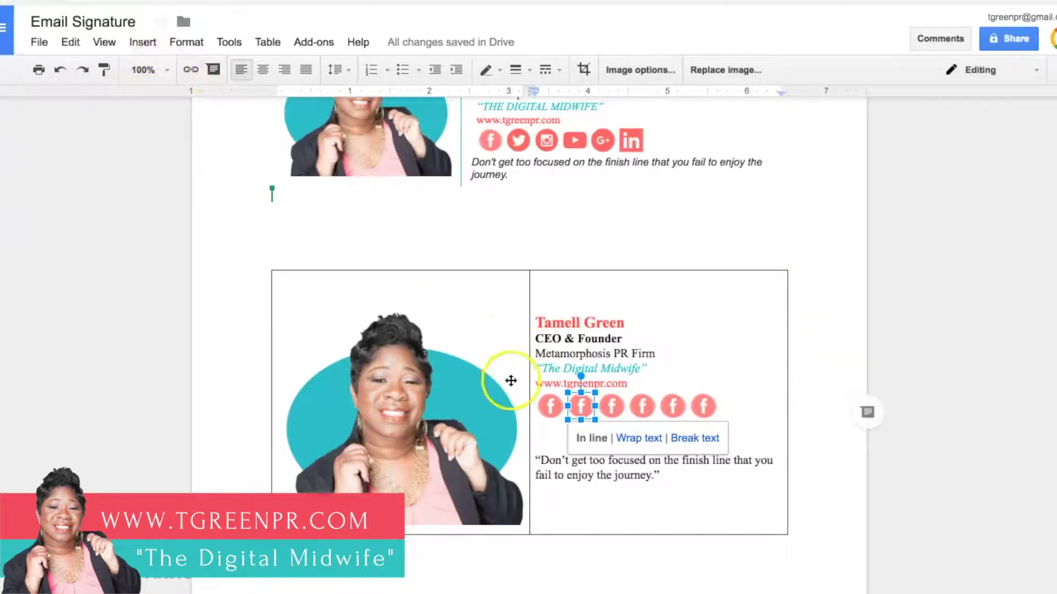
Step: Replace the second icon's image with Twitter.png
{"action": "right_click", "coordinate": [581, 408]}
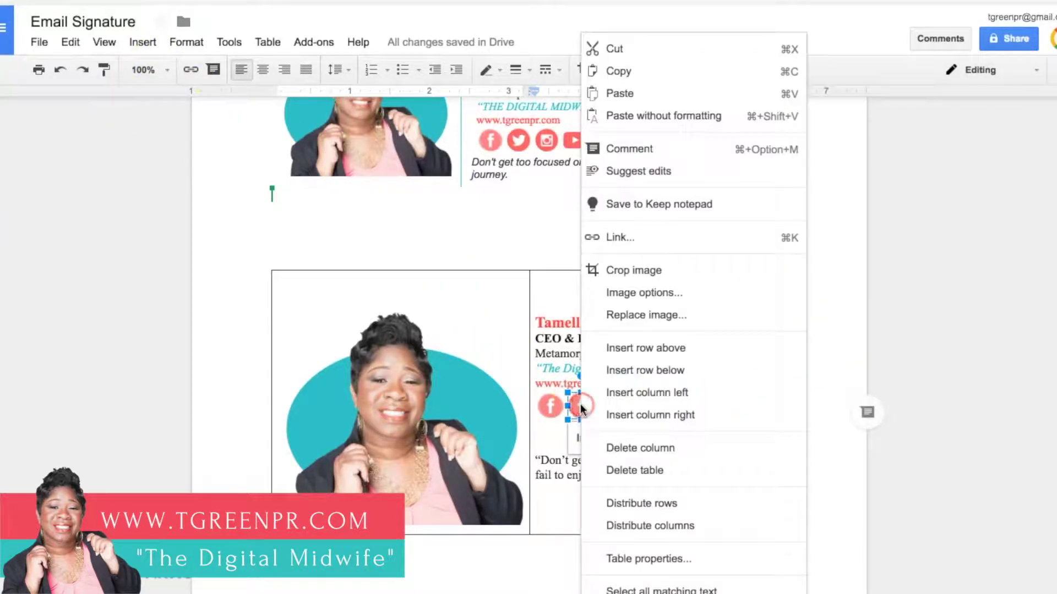
{"action": "left_click", "coordinate": [623, 317]}
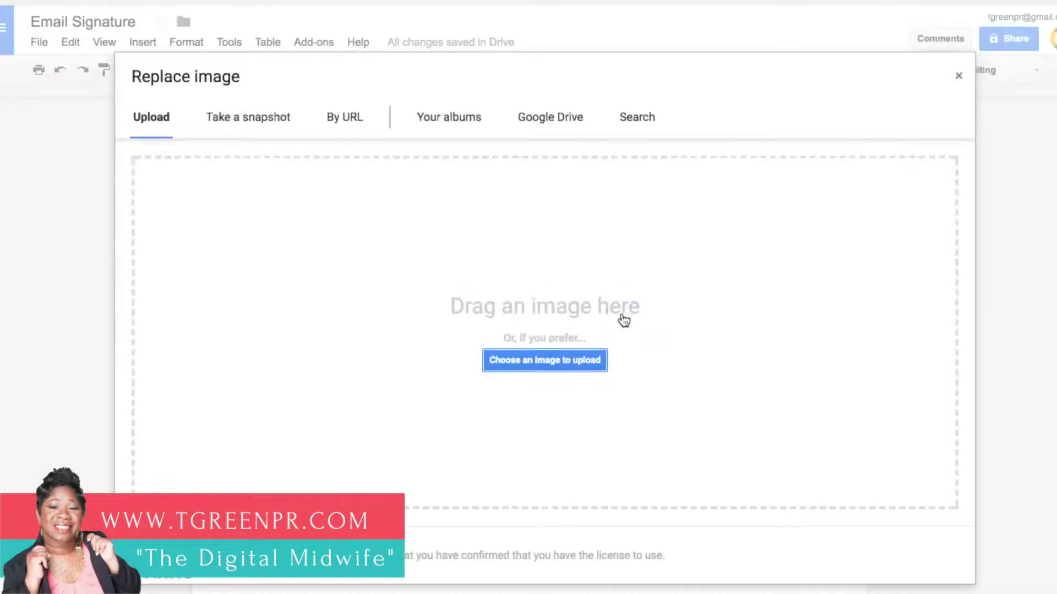
{"action": "left_click", "coordinate": [572, 361]}
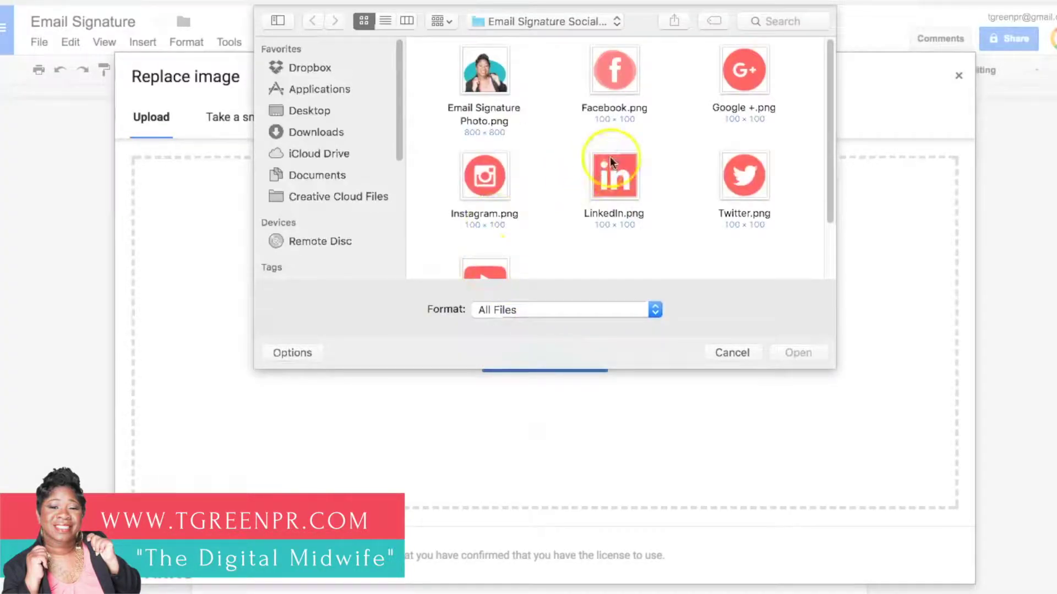
{"action": "left_click", "coordinate": [737, 177]}
{"action": "left_click", "coordinate": [784, 351]}
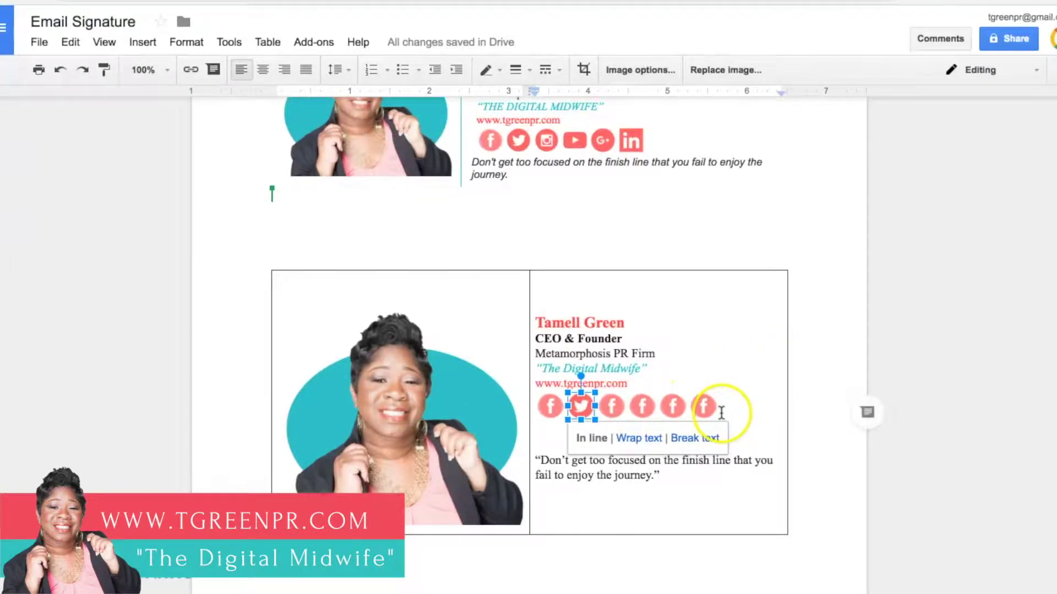
Step: Replace the third icon's image with the Instagram icon file
{"action": "left_click", "coordinate": [612, 407]}
{"action": "right_click", "coordinate": [612, 408]}
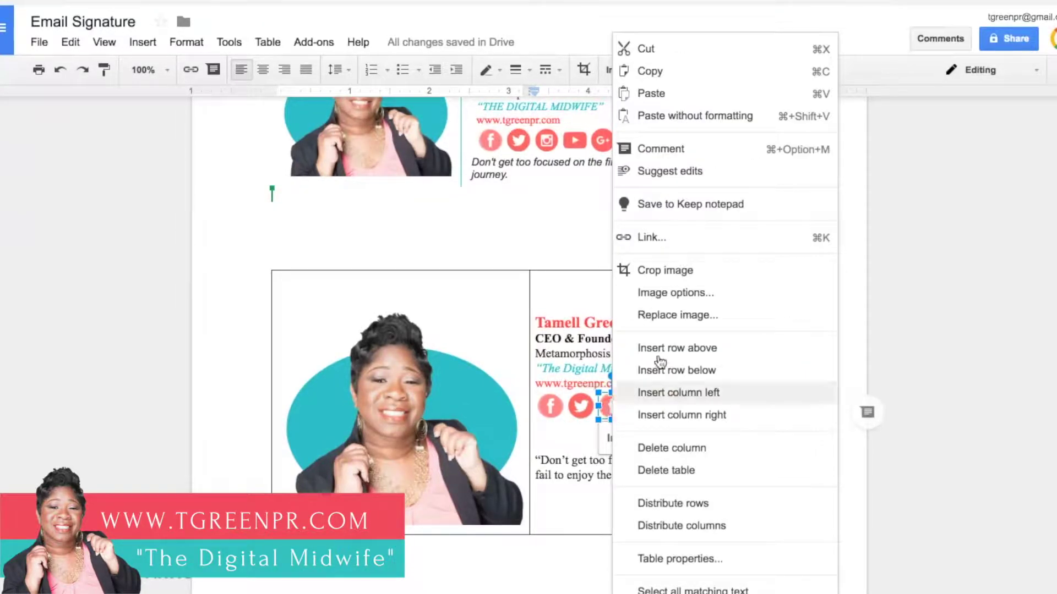
{"action": "left_click", "coordinate": [662, 314]}
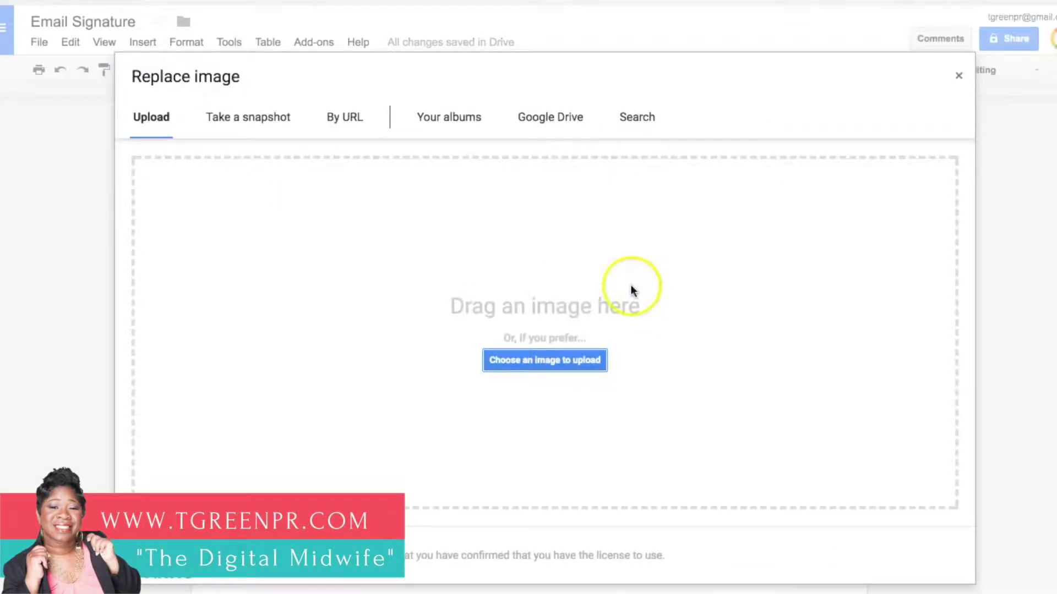
{"action": "left_click", "coordinate": [524, 365]}
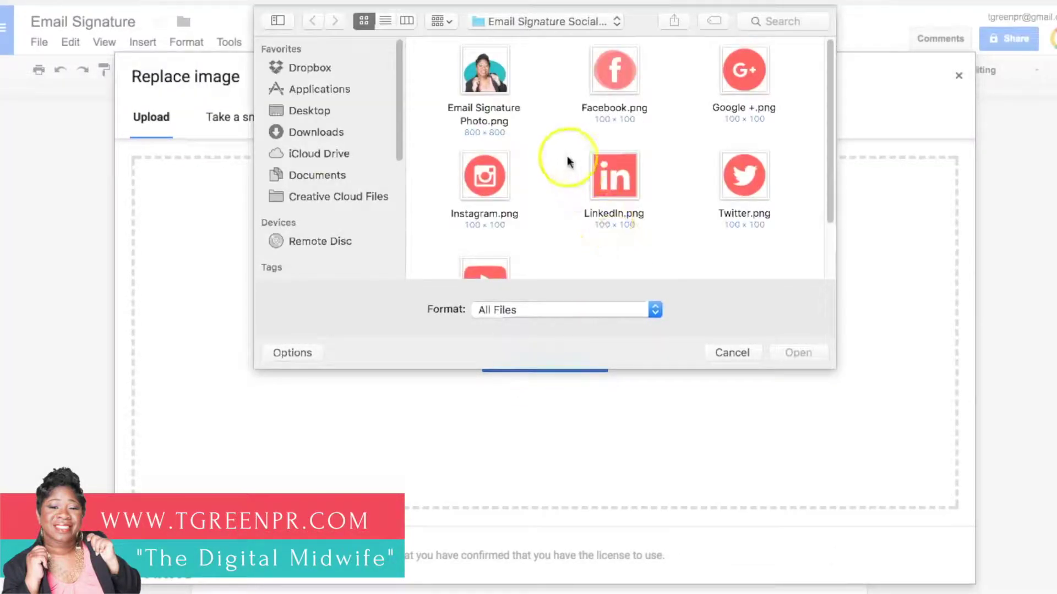
{"action": "left_click", "coordinate": [505, 191]}
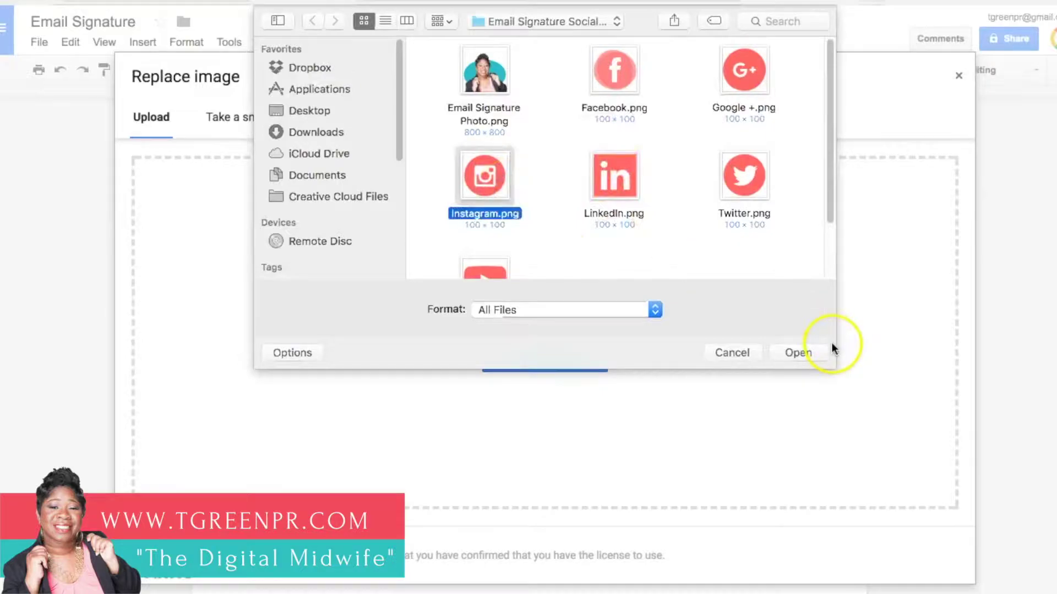
{"action": "left_click", "coordinate": [808, 353]}
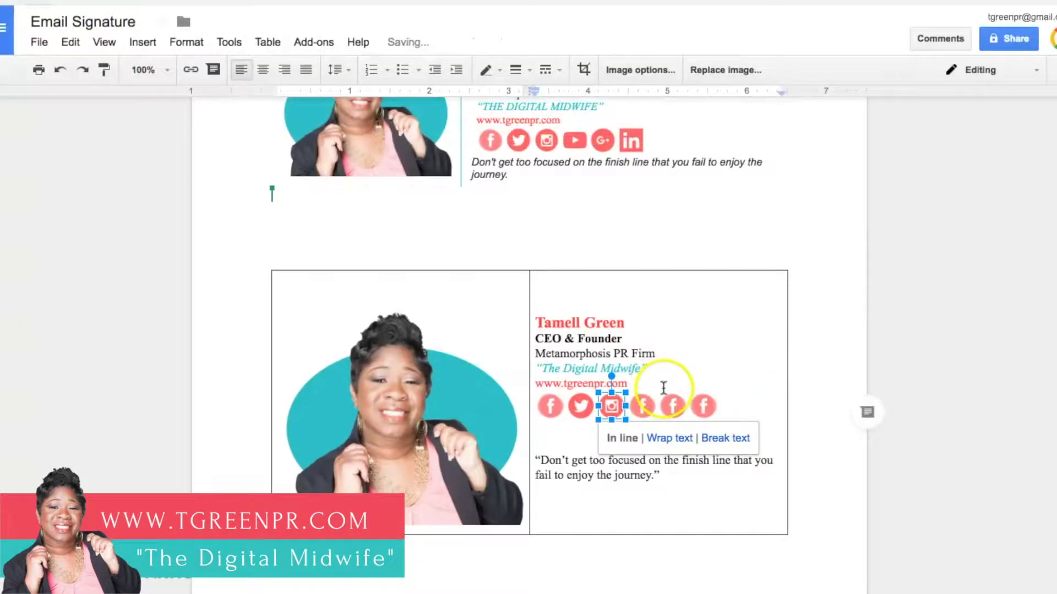
Step: Replace the fourth icon's image with the YouTube icon file
{"action": "left_click", "coordinate": [642, 407]}
{"action": "right_click", "coordinate": [642, 407]}
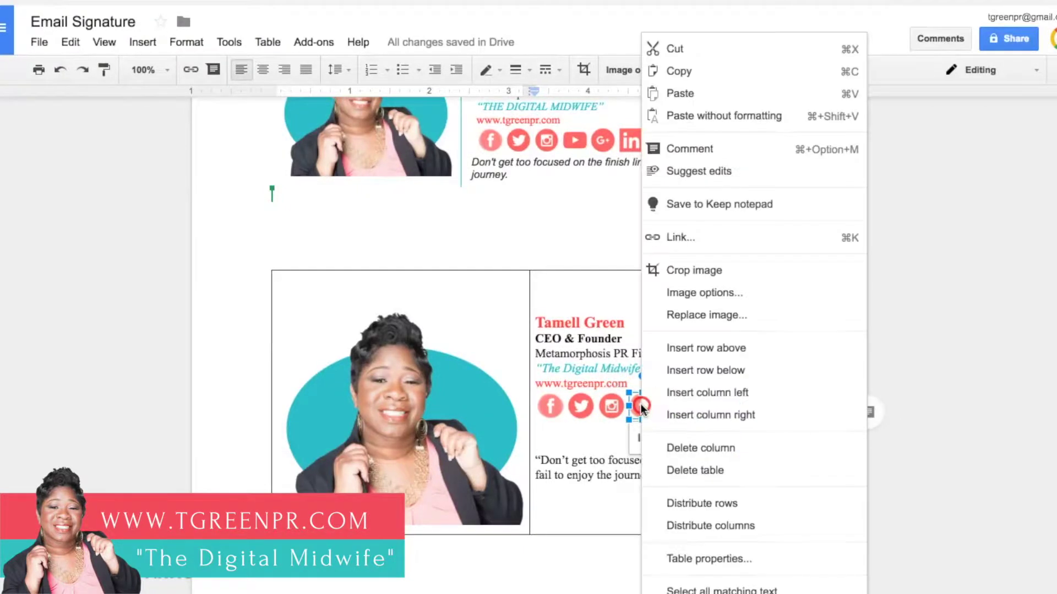
{"action": "left_click", "coordinate": [688, 314]}
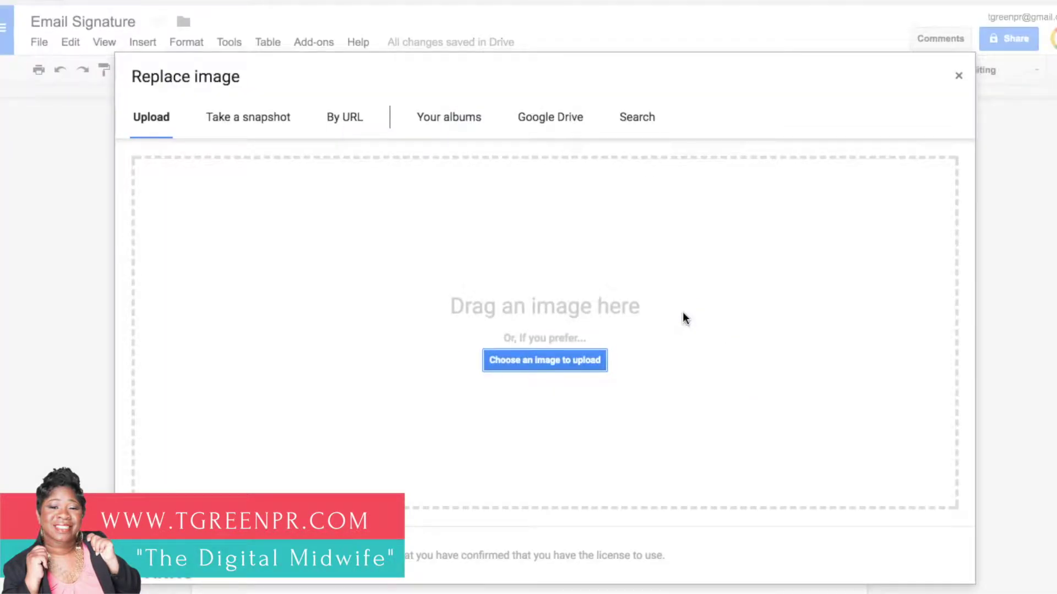
{"action": "left_click", "coordinate": [567, 360]}
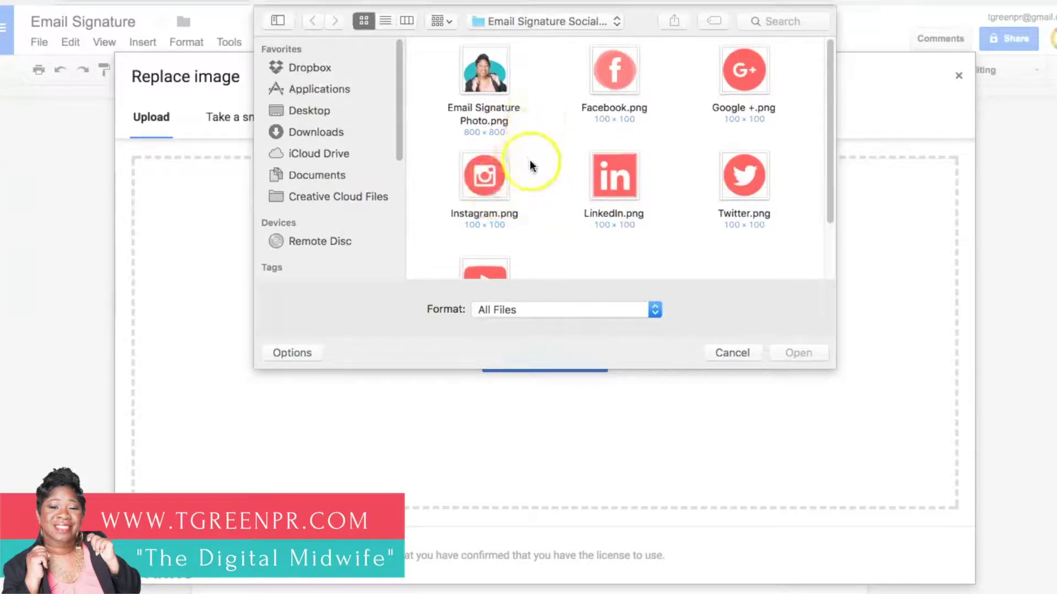
{"action": "left_click", "coordinate": [498, 265]}
{"action": "left_click", "coordinate": [790, 349]}
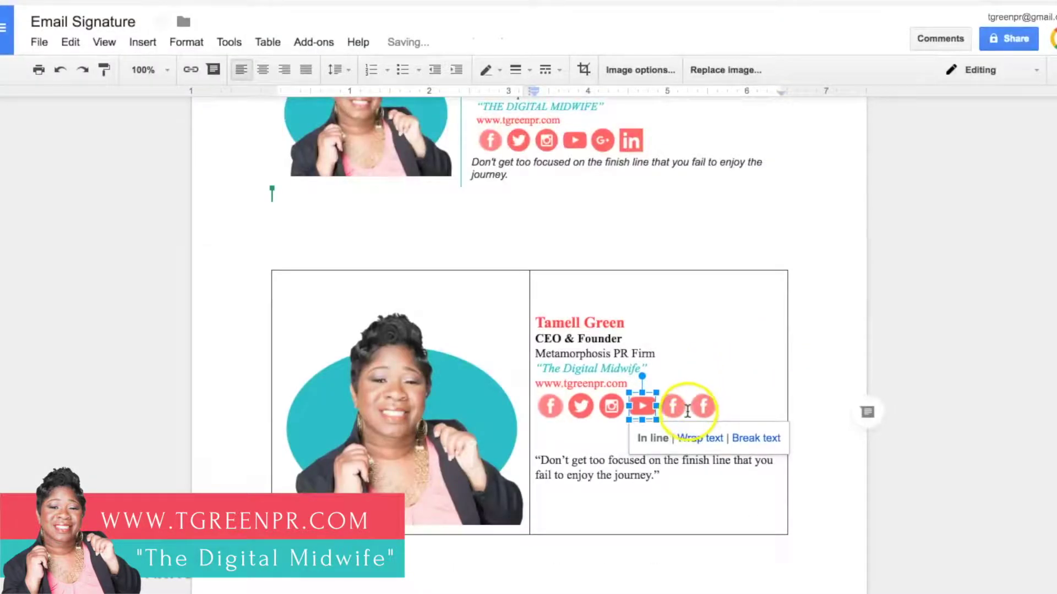
Step: Replace the fifth icon's image with Google +.png
{"action": "left_click", "coordinate": [674, 404]}
{"action": "right_click", "coordinate": [673, 401]}
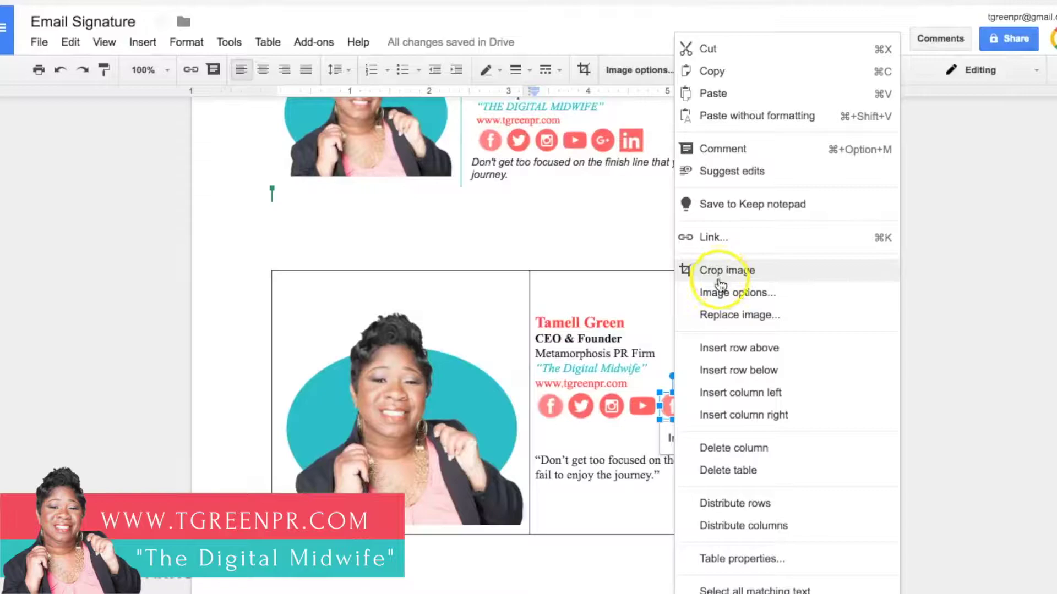
{"action": "left_click", "coordinate": [707, 314]}
{"action": "left_click", "coordinate": [551, 361]}
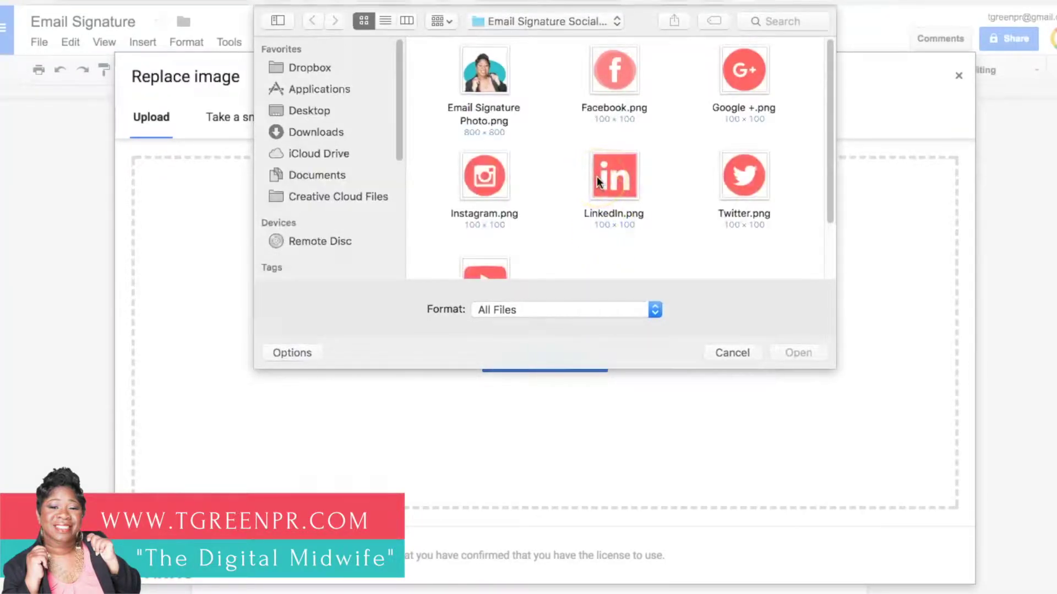
{"action": "left_click", "coordinate": [737, 60]}
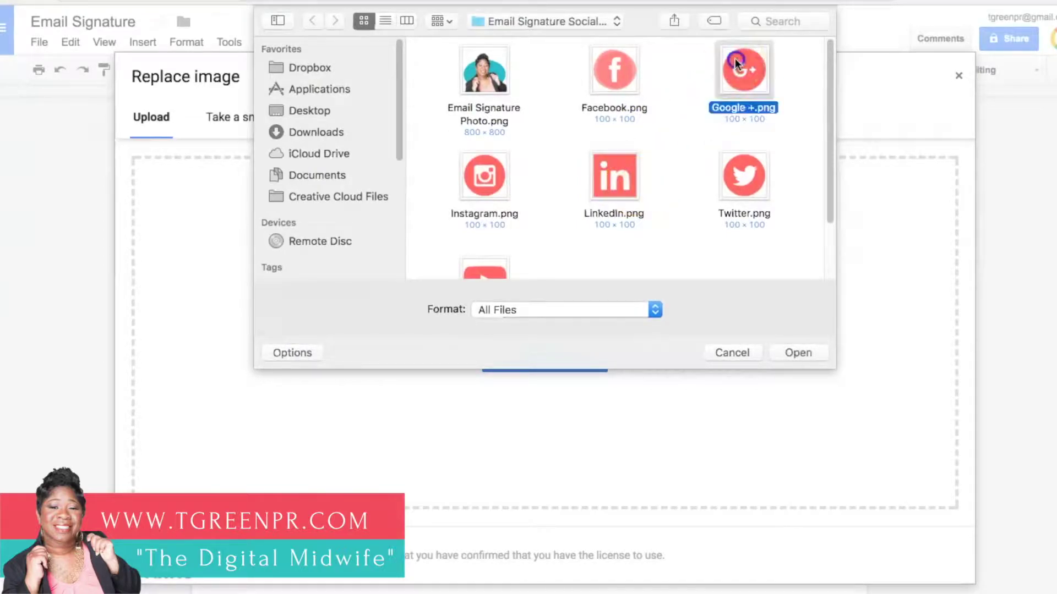
{"action": "left_click", "coordinate": [788, 346]}
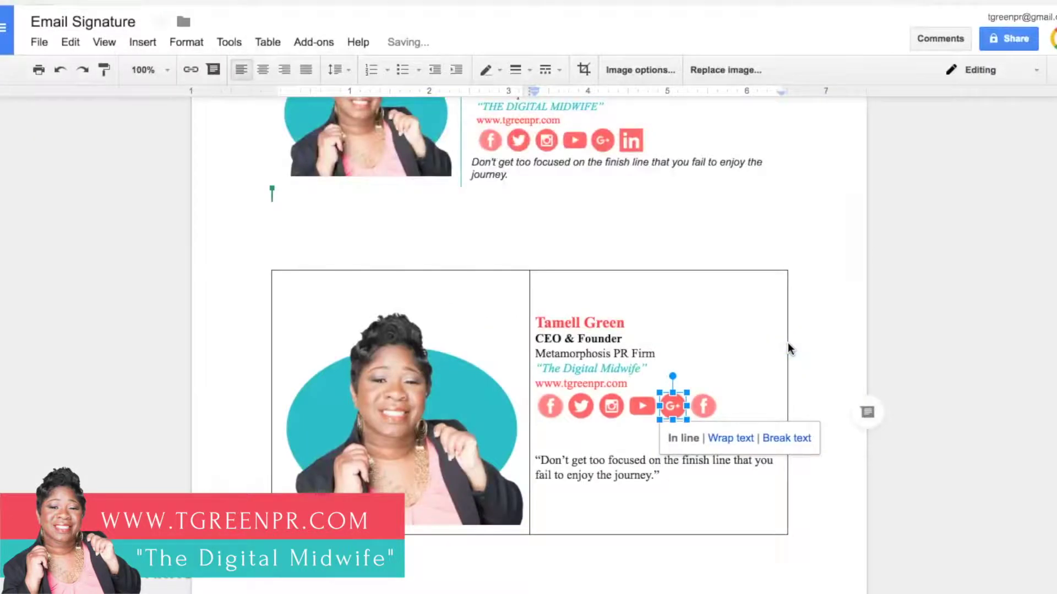
Step: Replace the last placeholder icon's image with Google +.png as well
{"action": "left_click", "coordinate": [705, 408]}
{"action": "right_click", "coordinate": [705, 408]}
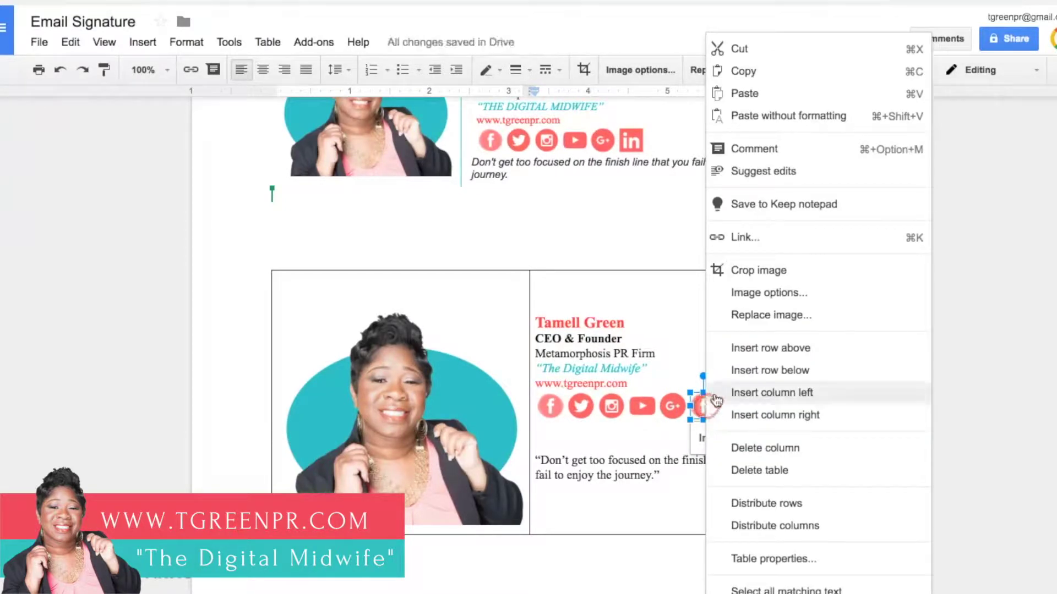
{"action": "left_click", "coordinate": [739, 315]}
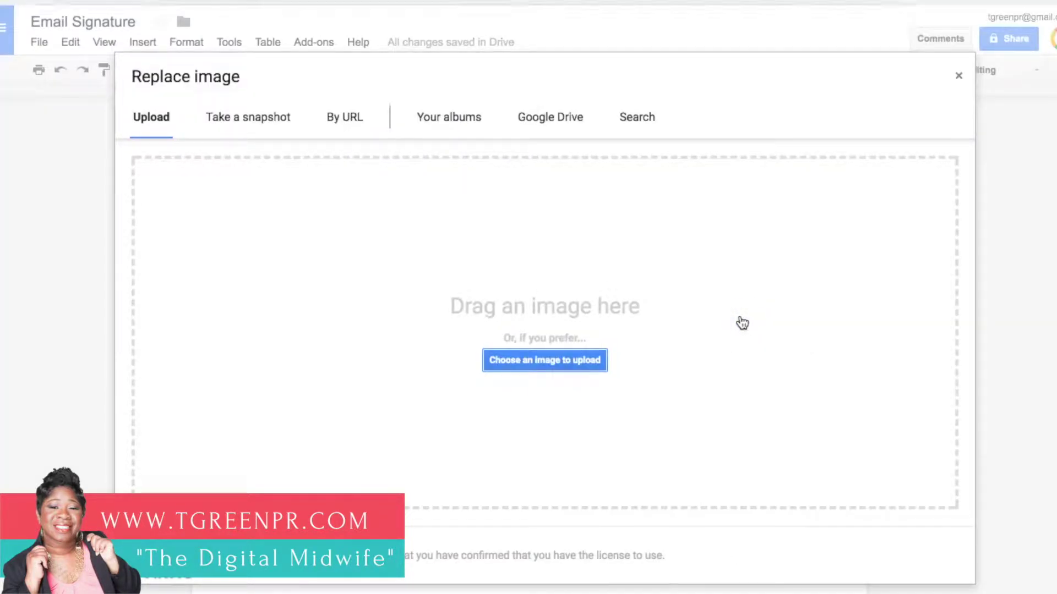
{"action": "left_click", "coordinate": [567, 361]}
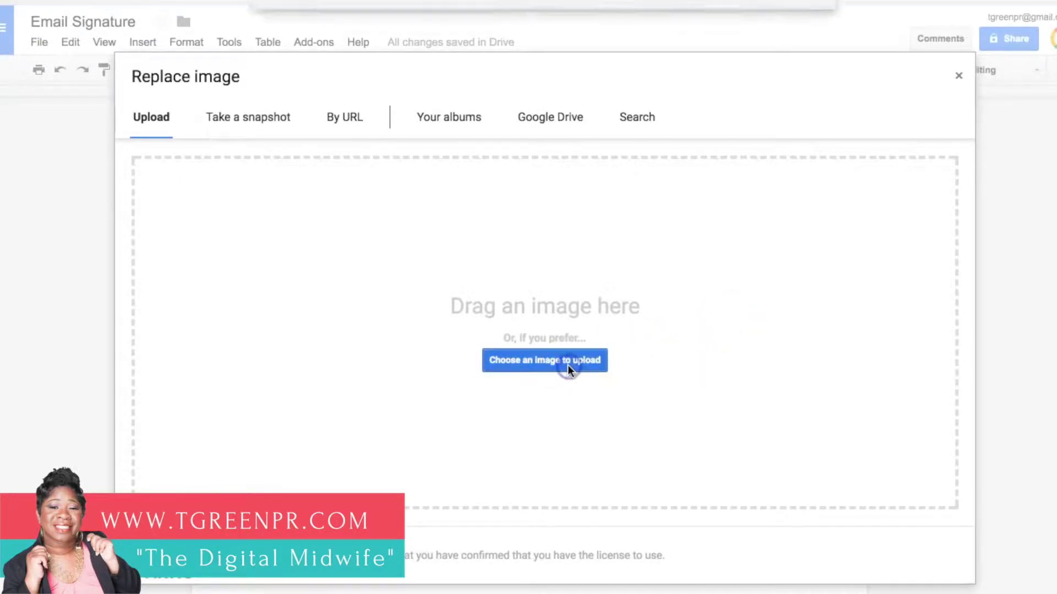
{"action": "scroll", "coordinate": [586, 211], "scroll_direction": "down", "scroll_amount": 3}
{"action": "scroll", "coordinate": [610, 202], "scroll_direction": "up", "scroll_amount": 3}
{"action": "left_click", "coordinate": [738, 64]}
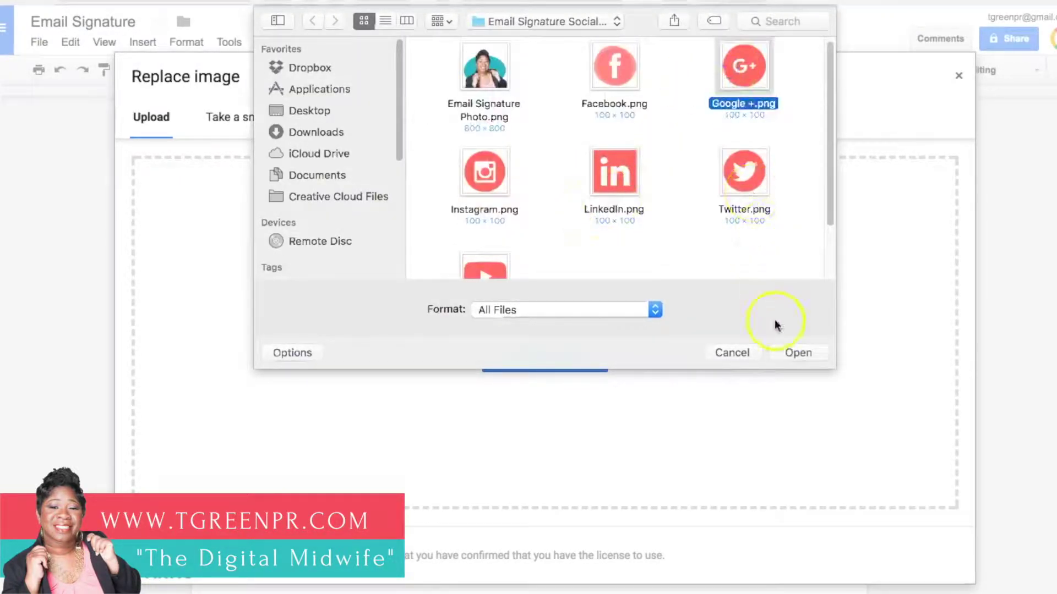
{"action": "left_click", "coordinate": [783, 350]}
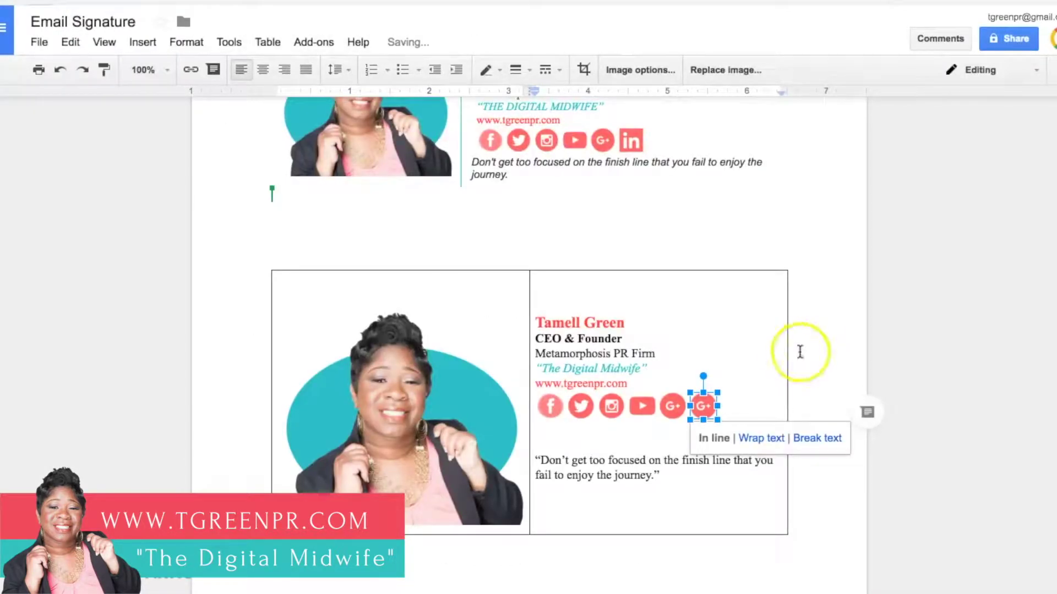
{"action": "left_click", "coordinate": [800, 352]}
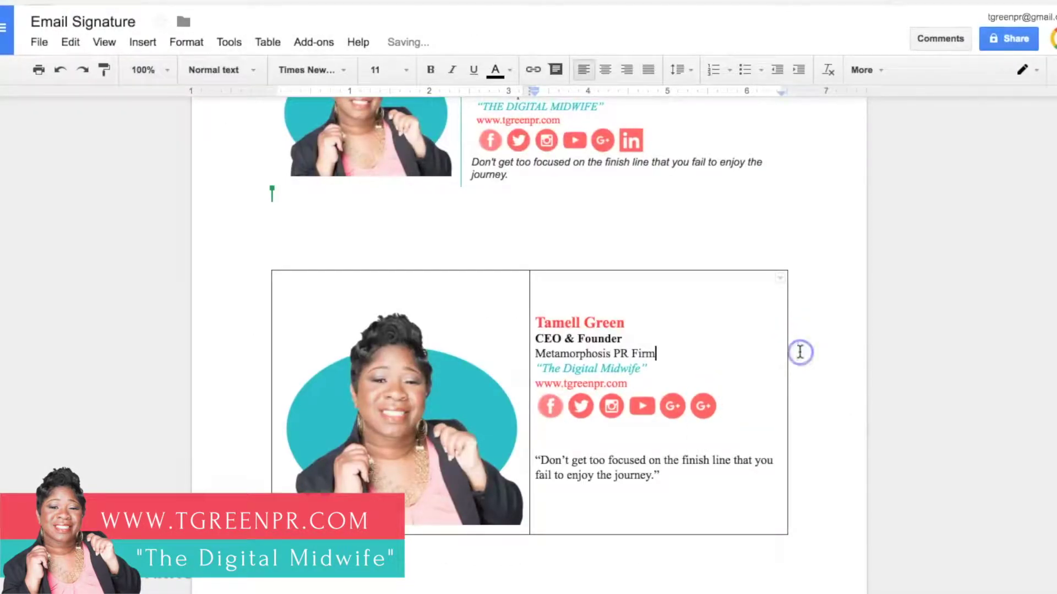
Step: Delete the blank line above the quote and italicise the quote paragraph
{"action": "left_click", "coordinate": [575, 443]}
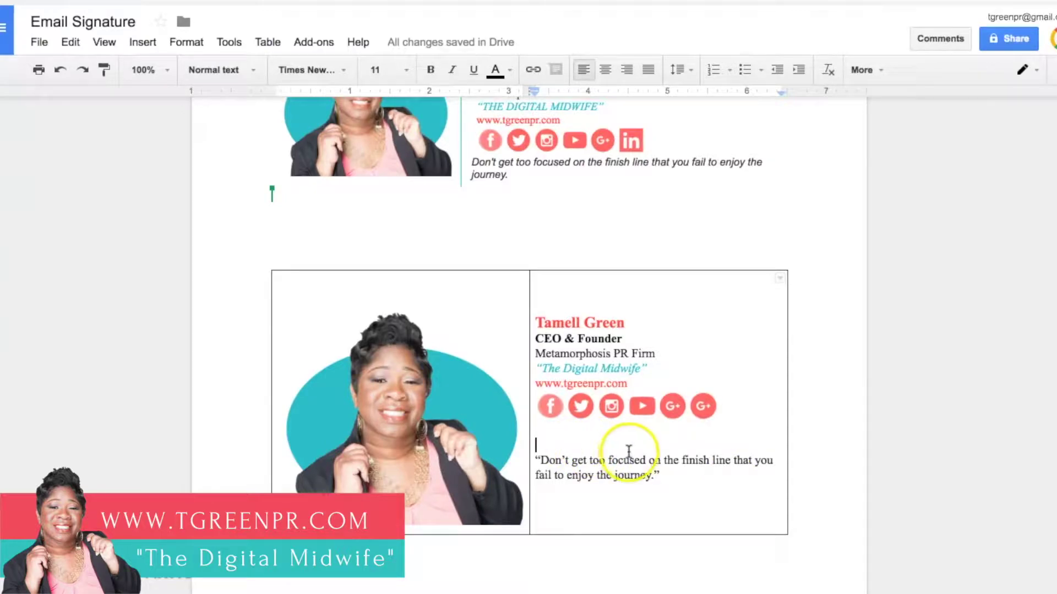
{"action": "key", "text": "BackSpace"}
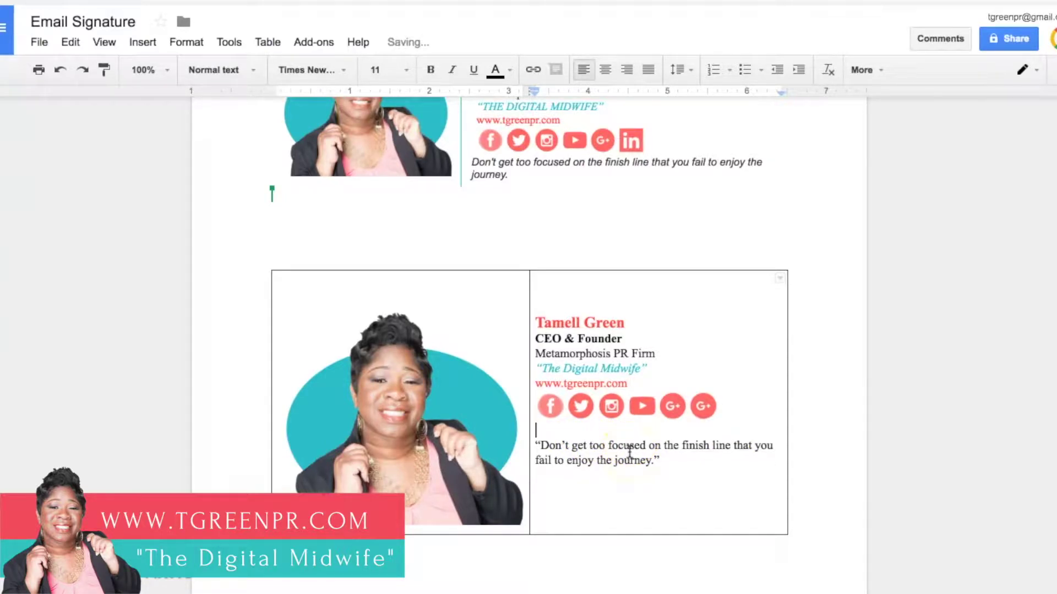
{"action": "left_click_drag", "start_coordinate": [660, 460], "coordinate": [534, 444]}
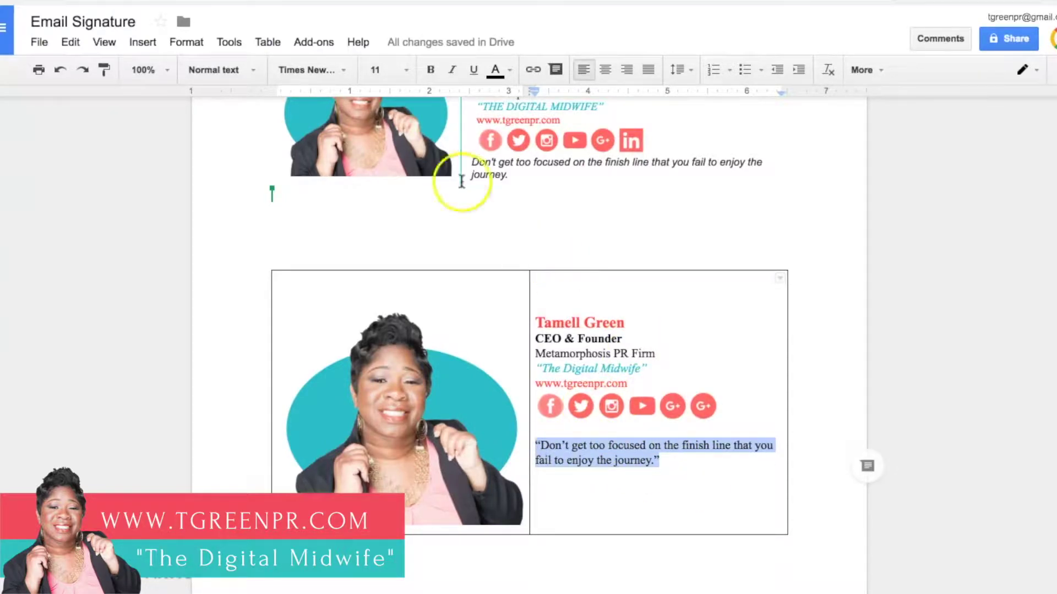
{"action": "left_click", "coordinate": [452, 70]}
{"action": "left_click", "coordinate": [579, 440]}
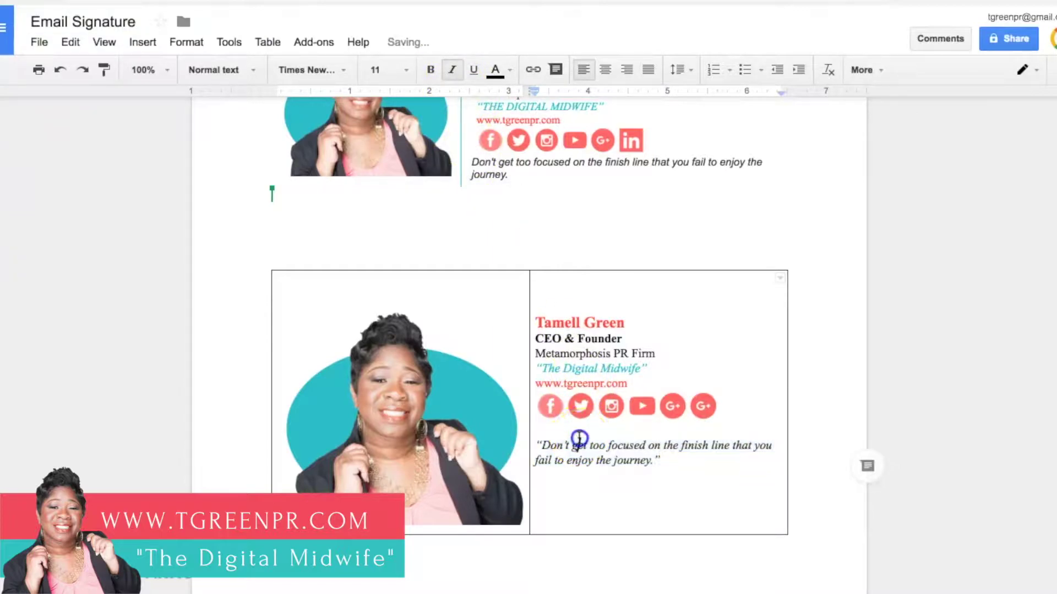
{"action": "left_click", "coordinate": [644, 461]}
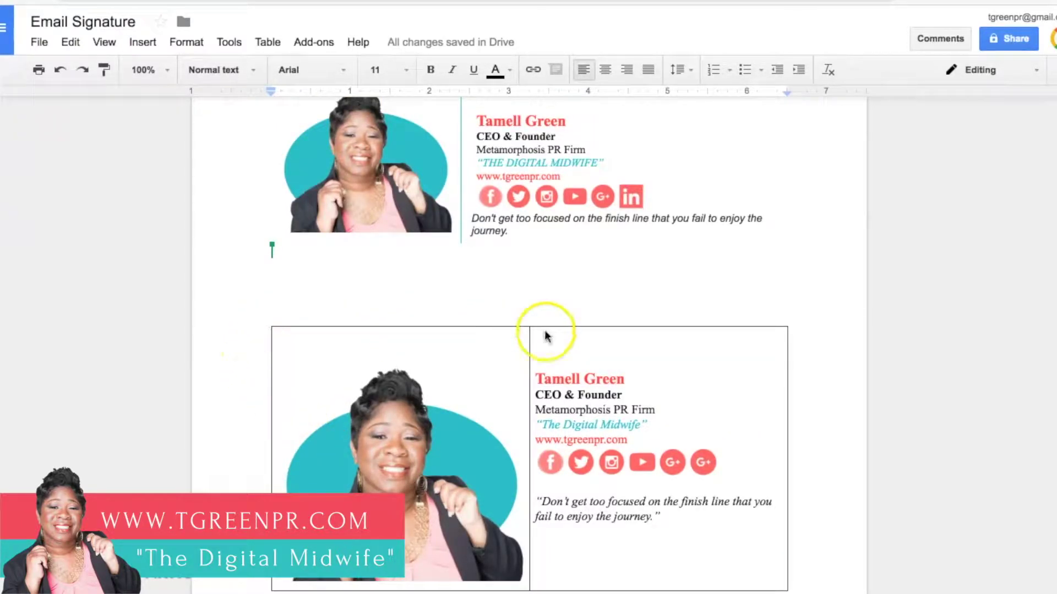
{"action": "scroll", "coordinate": [829, 528], "scroll_direction": "down", "scroll_amount": 1}
{"action": "scroll", "coordinate": [828, 528], "scroll_direction": "down", "scroll_amount": 1}
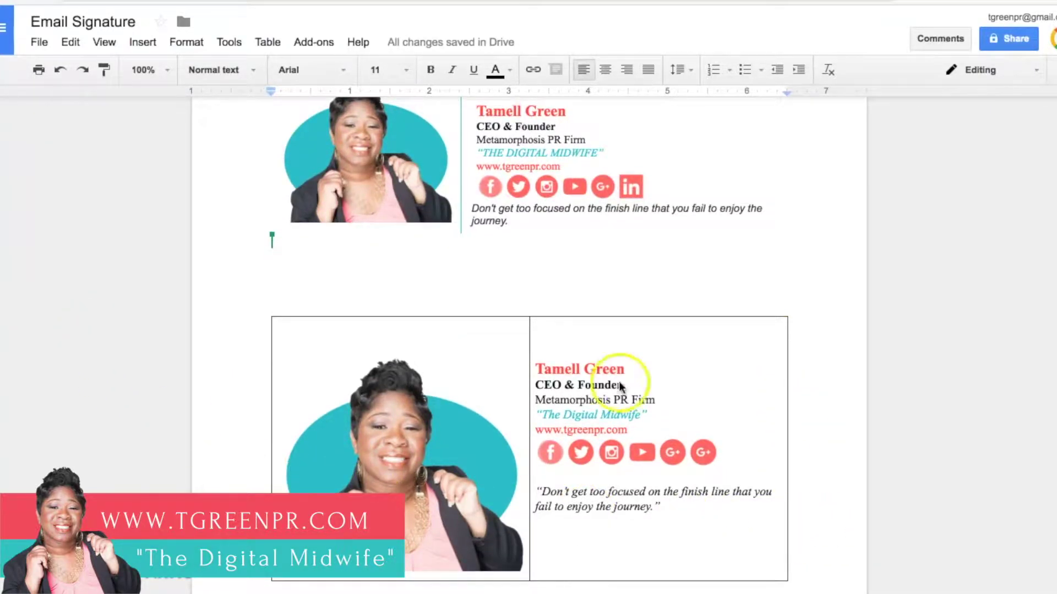
{"action": "scroll", "coordinate": [622, 385], "scroll_direction": "up", "scroll_amount": 5}
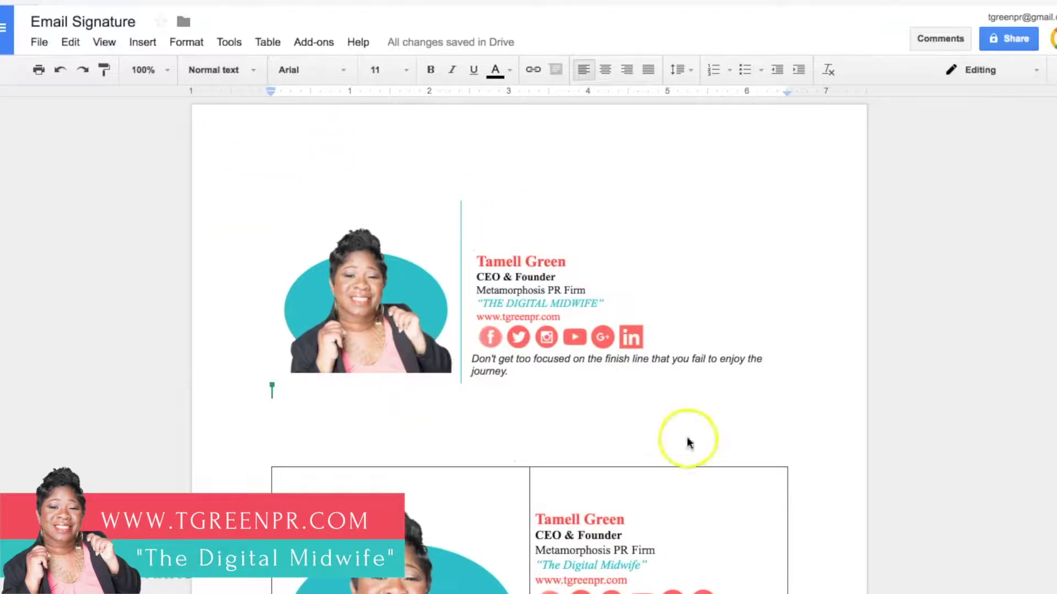
{"action": "scroll", "coordinate": [896, 444], "scroll_direction": "down", "scroll_amount": 6}
{"action": "scroll", "coordinate": [877, 441], "scroll_direction": "down", "scroll_amount": 1}
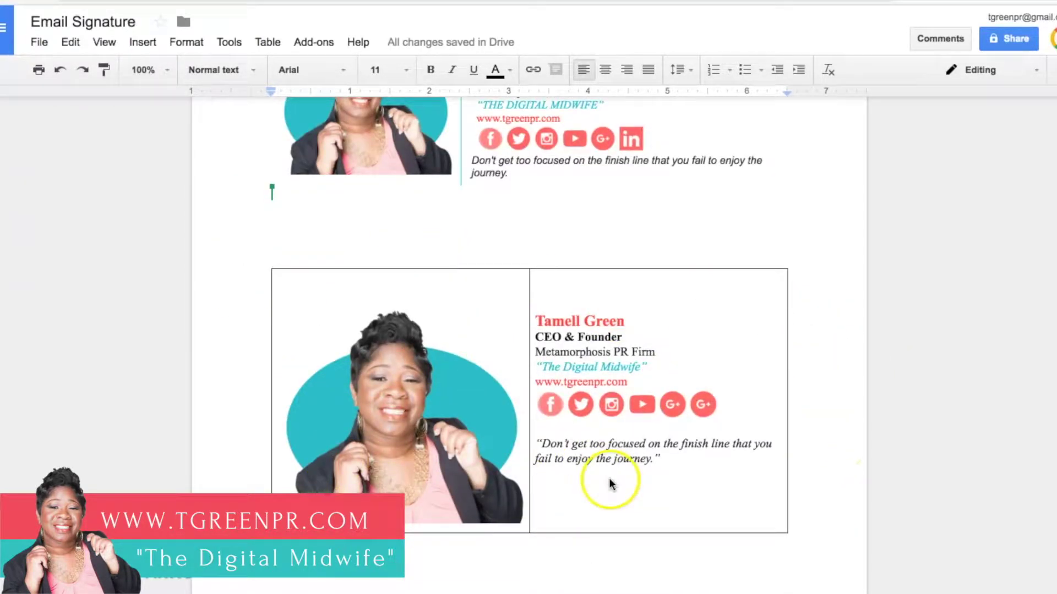
Step: Set the border width of both lower signature table cells to 0pt
{"action": "left_click_drag", "start_coordinate": [822, 517], "coordinate": [406, 316]}
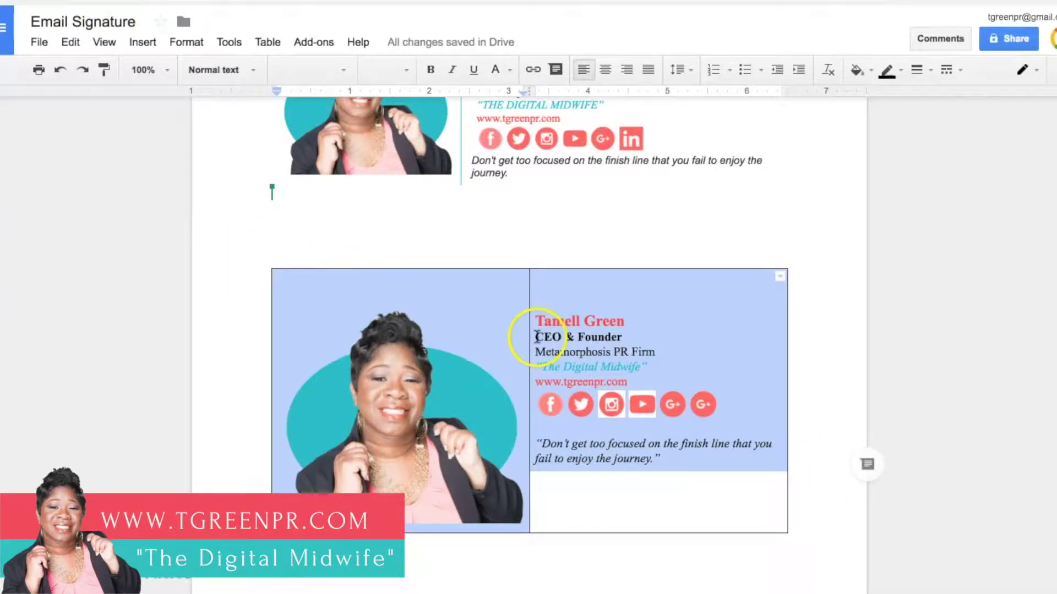
{"action": "left_click", "coordinate": [929, 72]}
{"action": "left_click", "coordinate": [927, 97]}
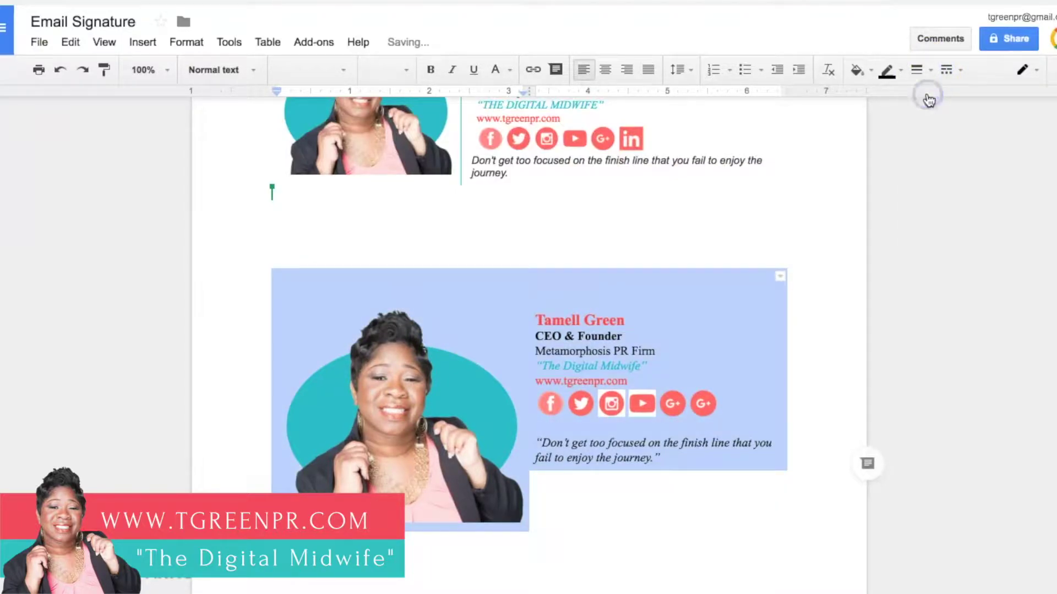
{"action": "left_click", "coordinate": [842, 257]}
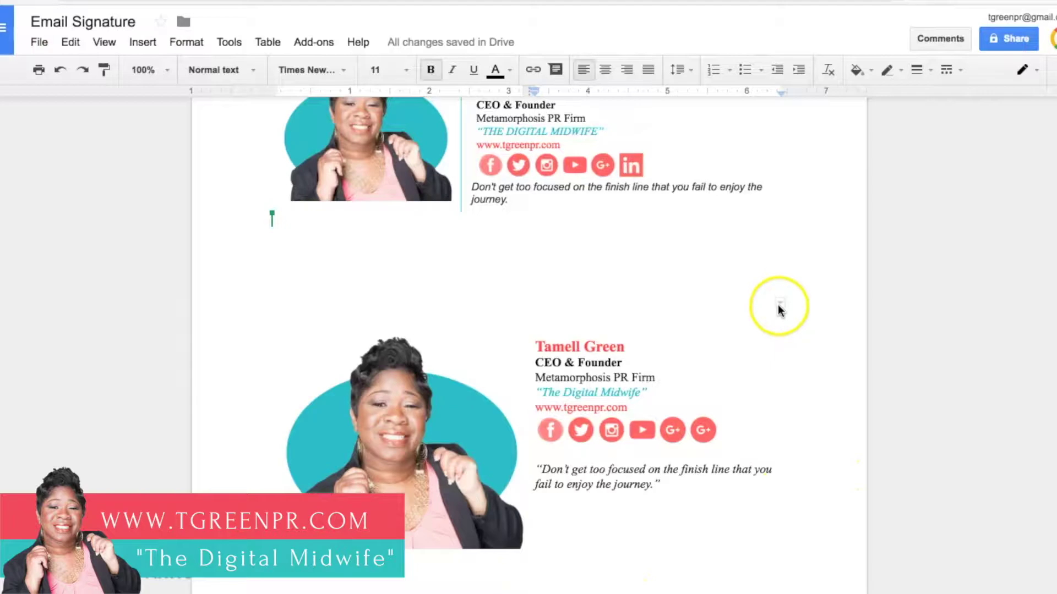
{"action": "scroll", "coordinate": [487, 208], "scroll_direction": "up", "scroll_amount": 1}
{"action": "scroll", "coordinate": [487, 207], "scroll_direction": "up", "scroll_amount": 3}
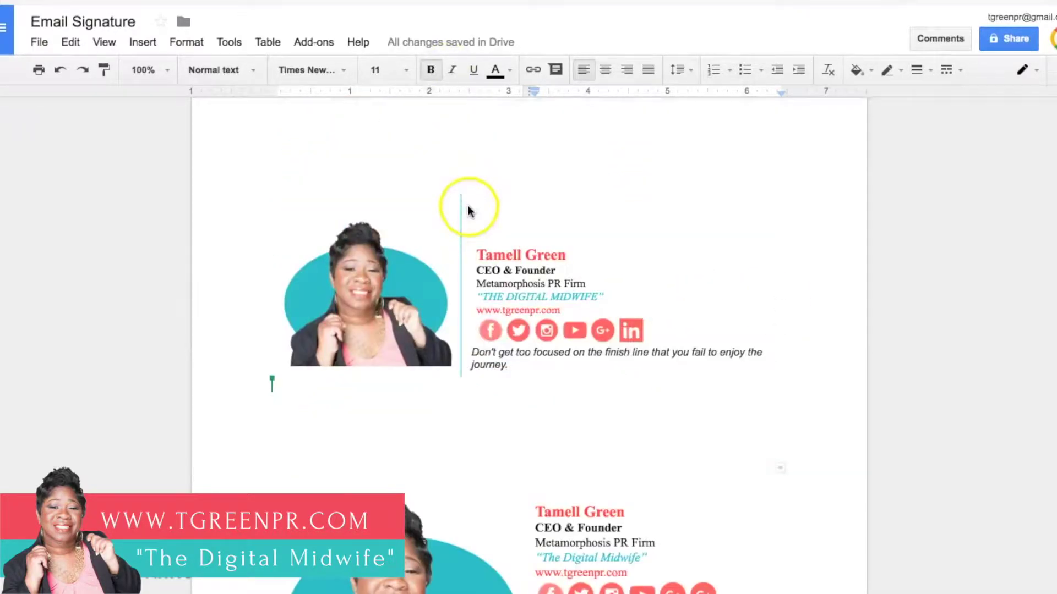
{"action": "scroll", "coordinate": [736, 464], "scroll_direction": "down", "scroll_amount": 3}
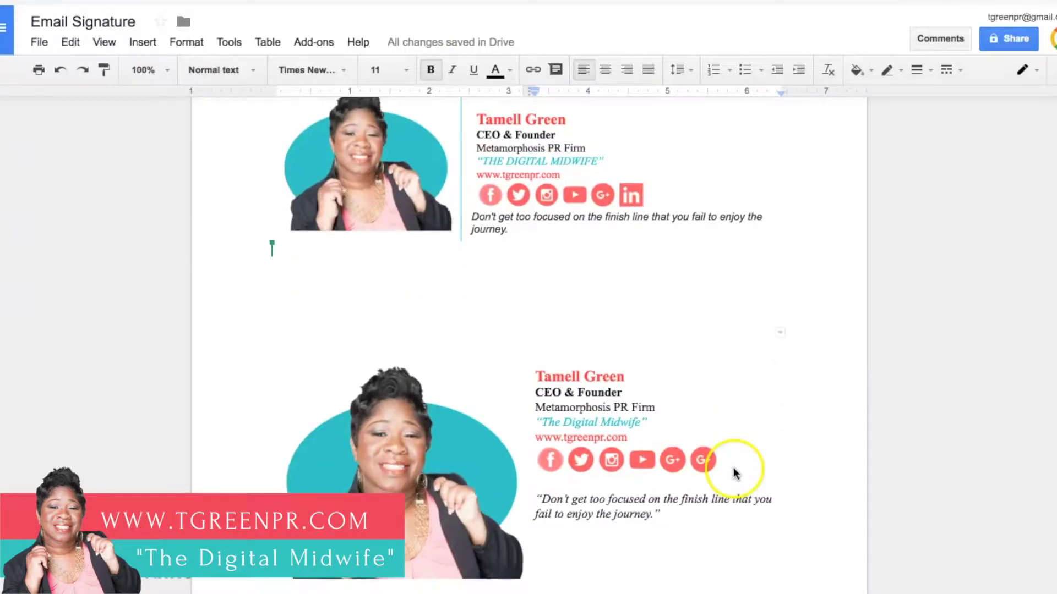
Step: Set the divider border between photo and text cells to 0.5pt
{"action": "left_click", "coordinate": [782, 334]}
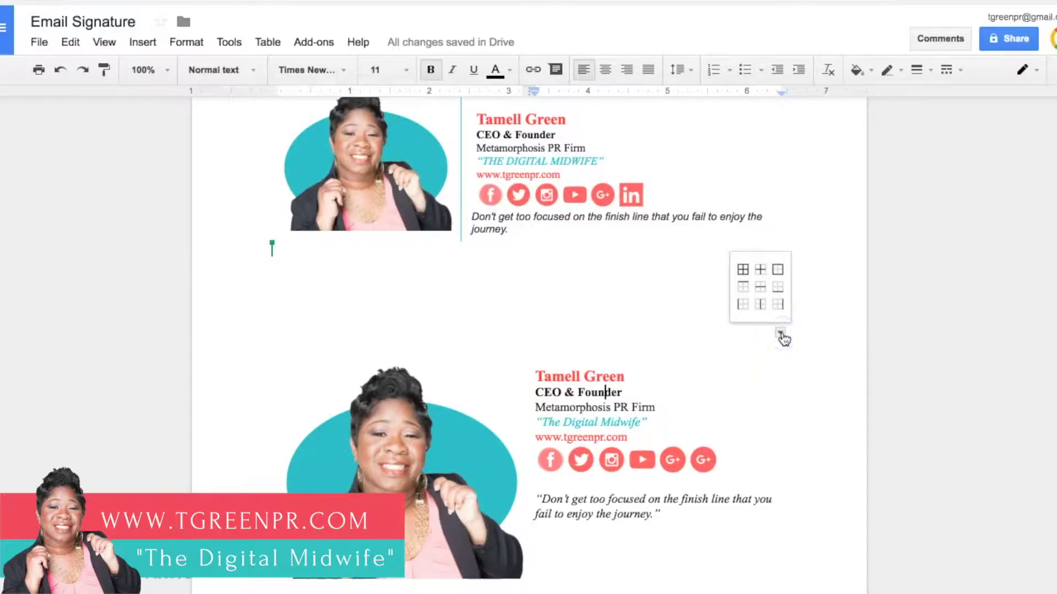
{"action": "left_click", "coordinate": [743, 312]}
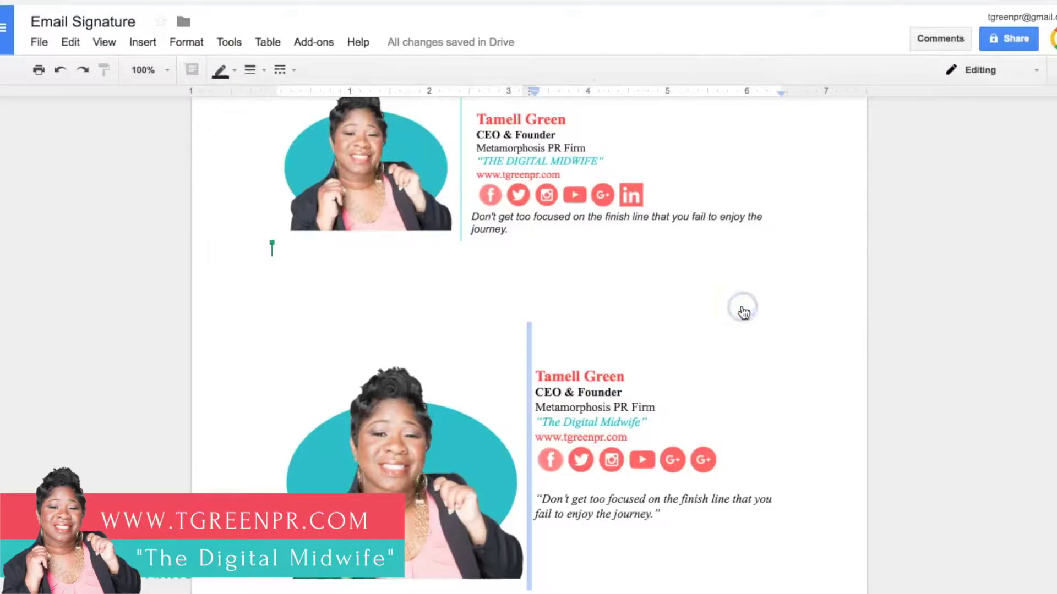
{"action": "left_click", "coordinate": [554, 353]}
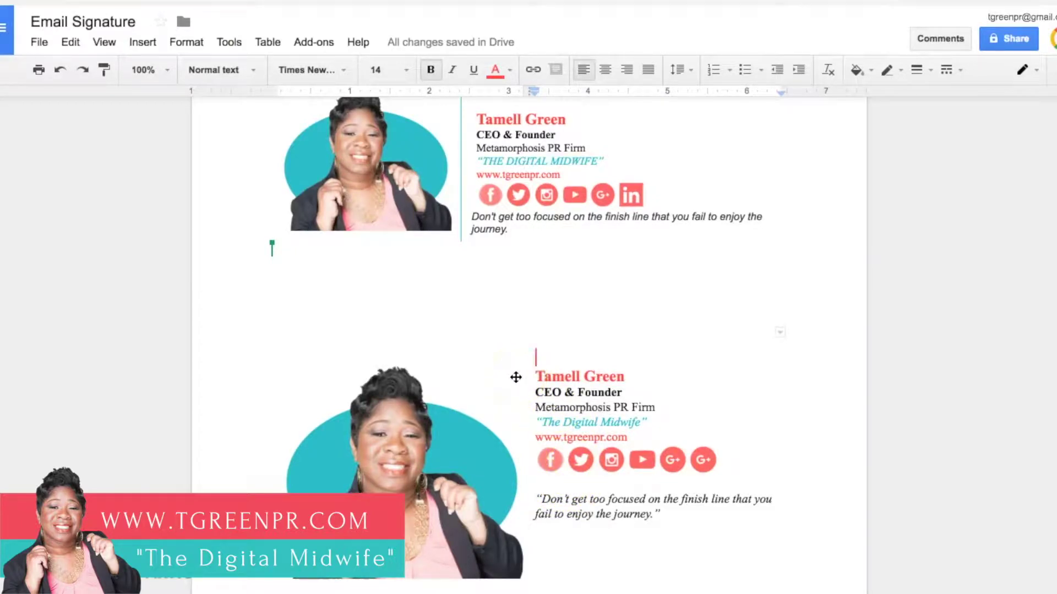
{"action": "left_click", "coordinate": [526, 354]}
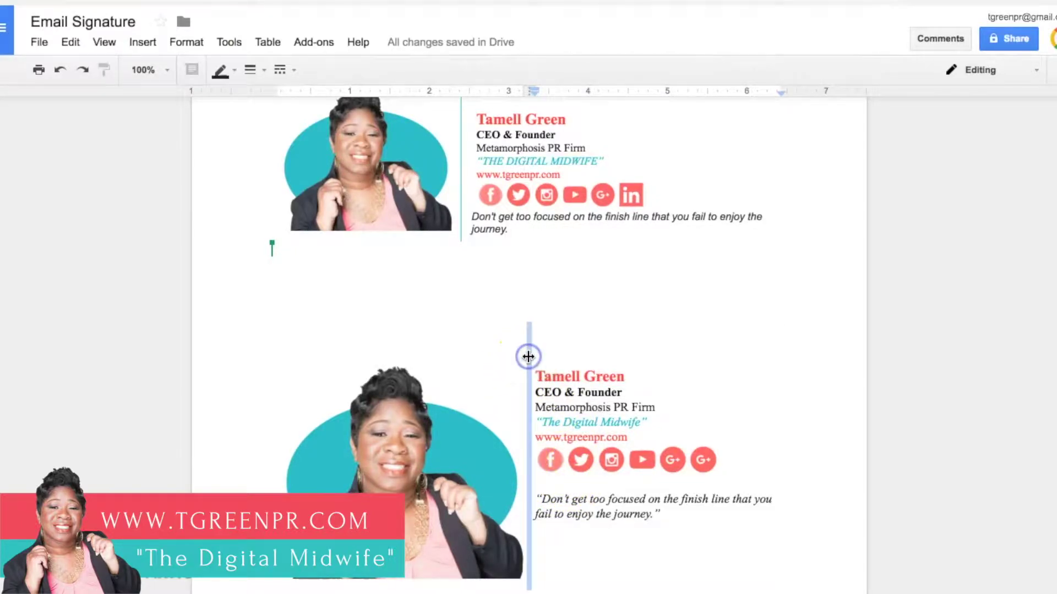
{"action": "left_click", "coordinate": [168, 172]}
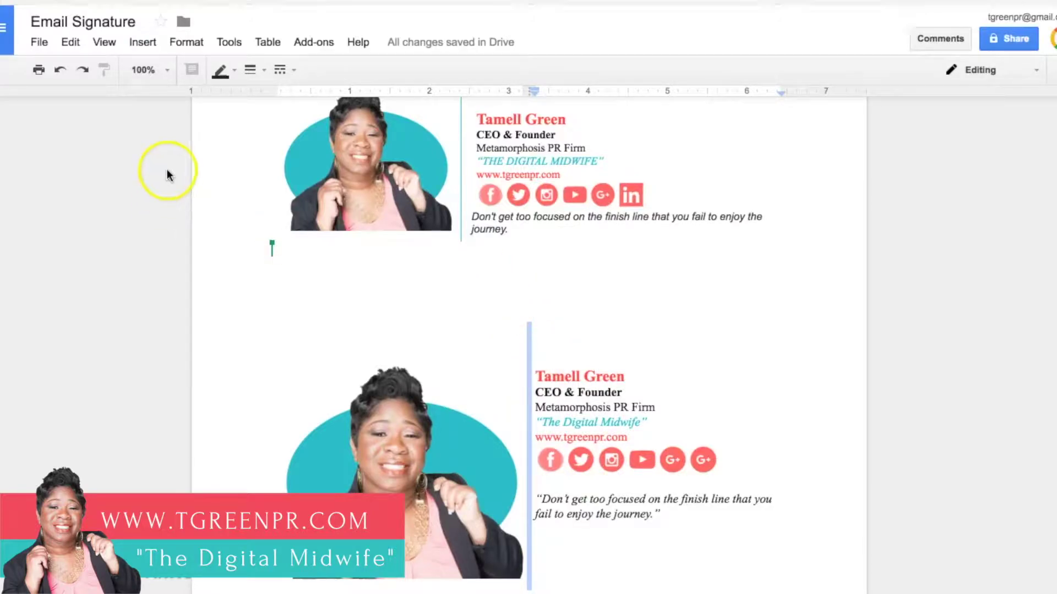
{"action": "left_click", "coordinate": [259, 71]}
{"action": "left_click", "coordinate": [270, 117]}
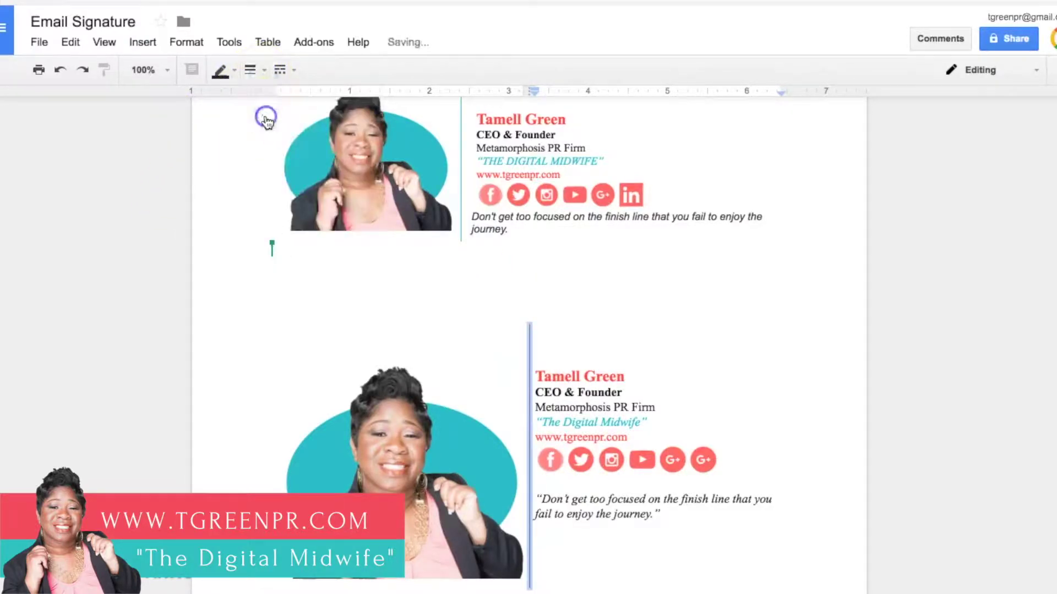
{"action": "left_click", "coordinate": [543, 341]}
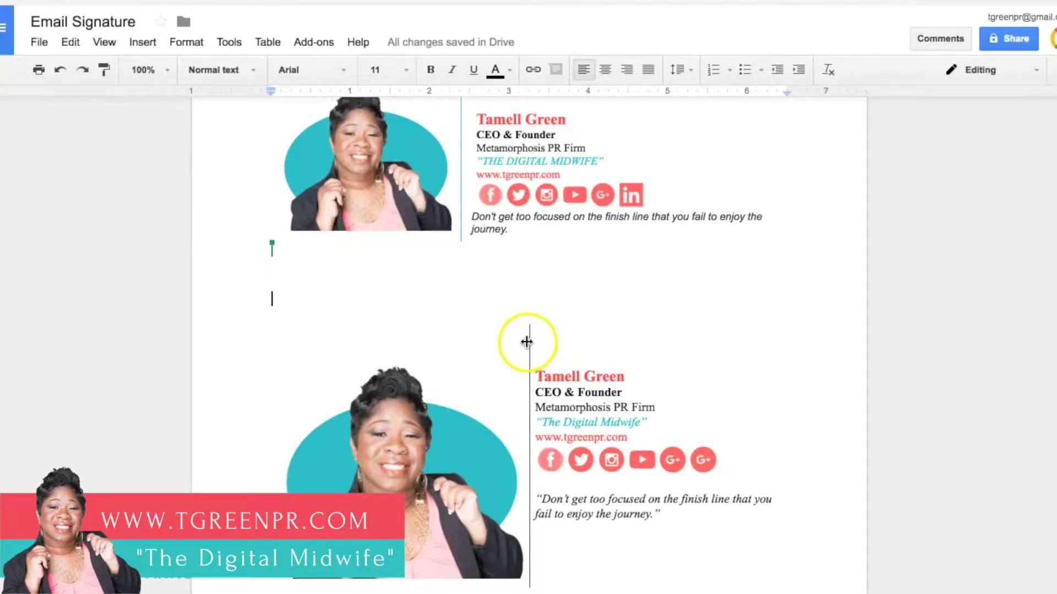
Step: Change the divider line's border colour to teal
{"action": "left_click", "coordinate": [529, 339]}
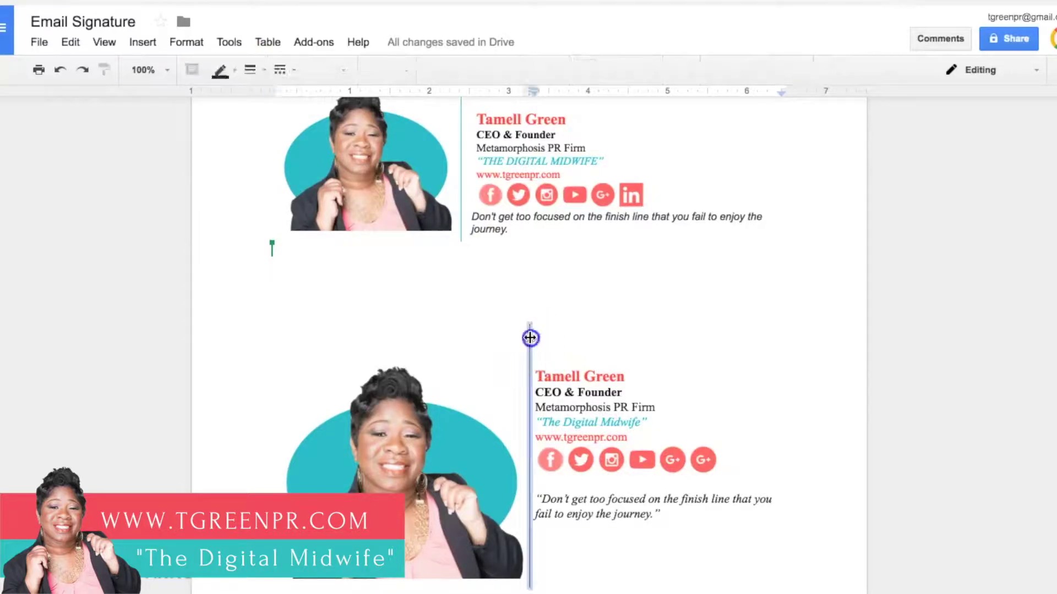
{"action": "left_click", "coordinate": [234, 75]}
{"action": "left_click", "coordinate": [229, 256]}
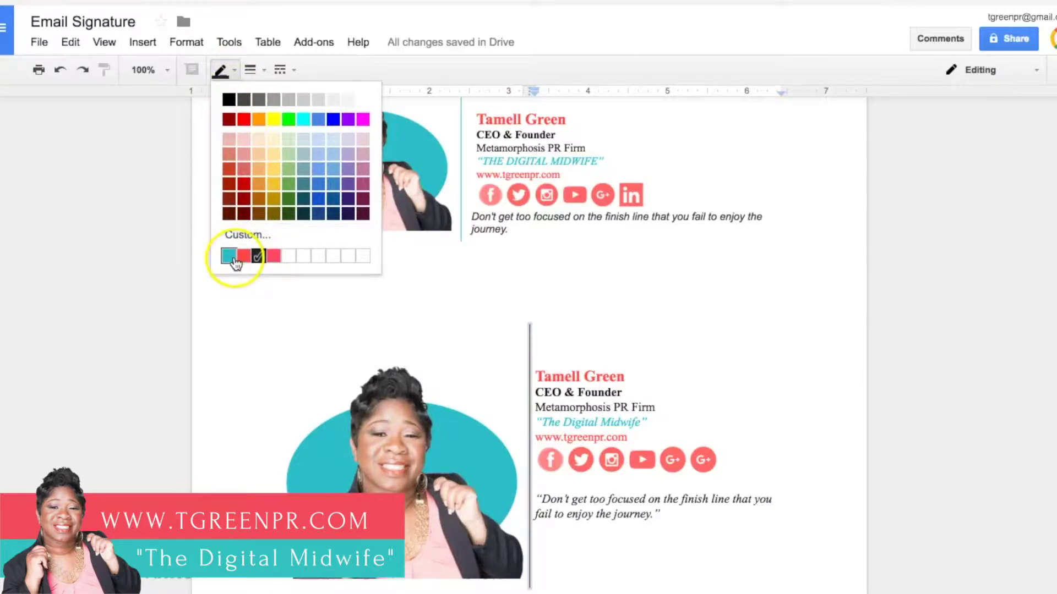
{"action": "left_click", "coordinate": [448, 322]}
{"action": "left_click", "coordinate": [545, 336]}
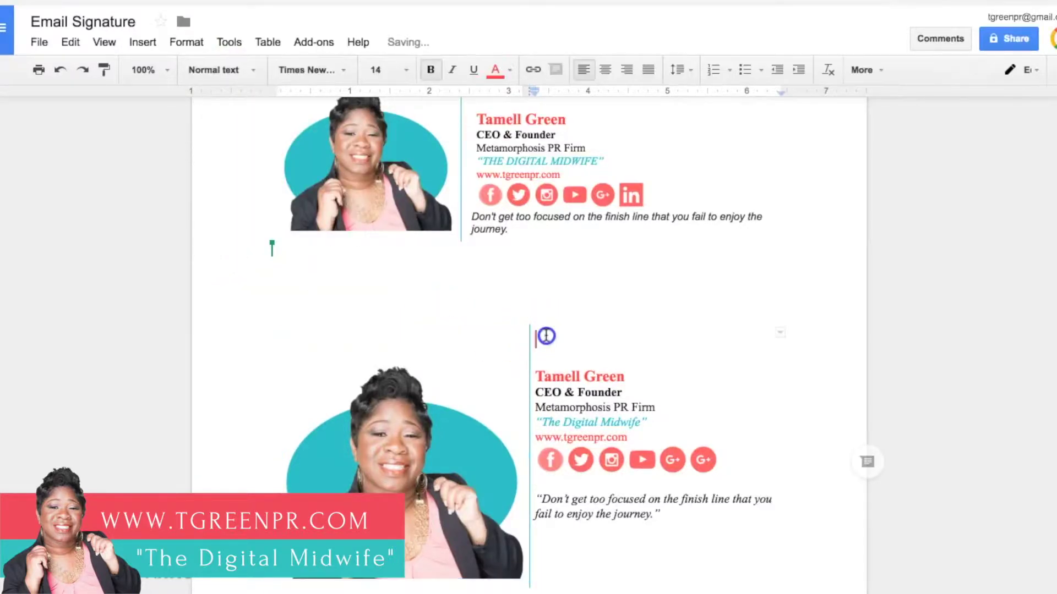
Step: Select the Facebook icon in the lower signature's icon row
{"action": "scroll", "coordinate": [422, 553], "scroll_direction": "down", "scroll_amount": 2}
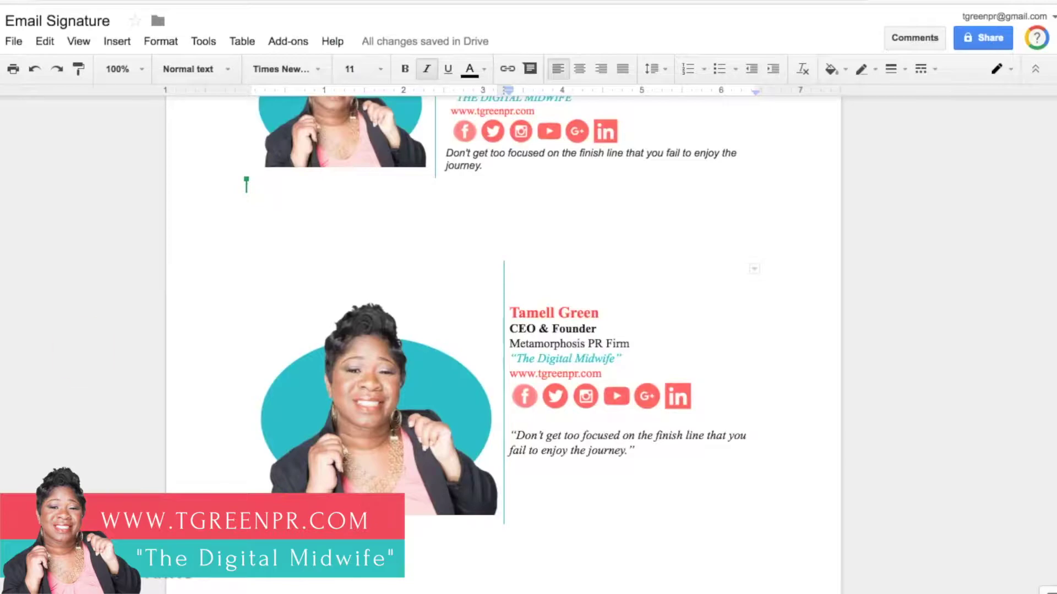
{"action": "left_click", "coordinate": [527, 395]}
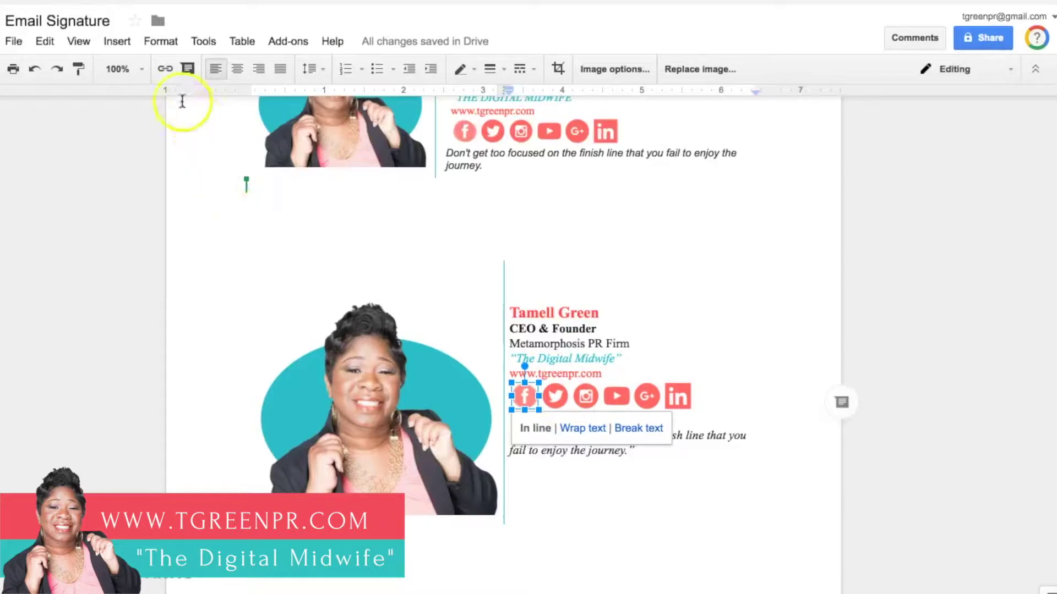
{"action": "left_click", "coordinate": [165, 70]}
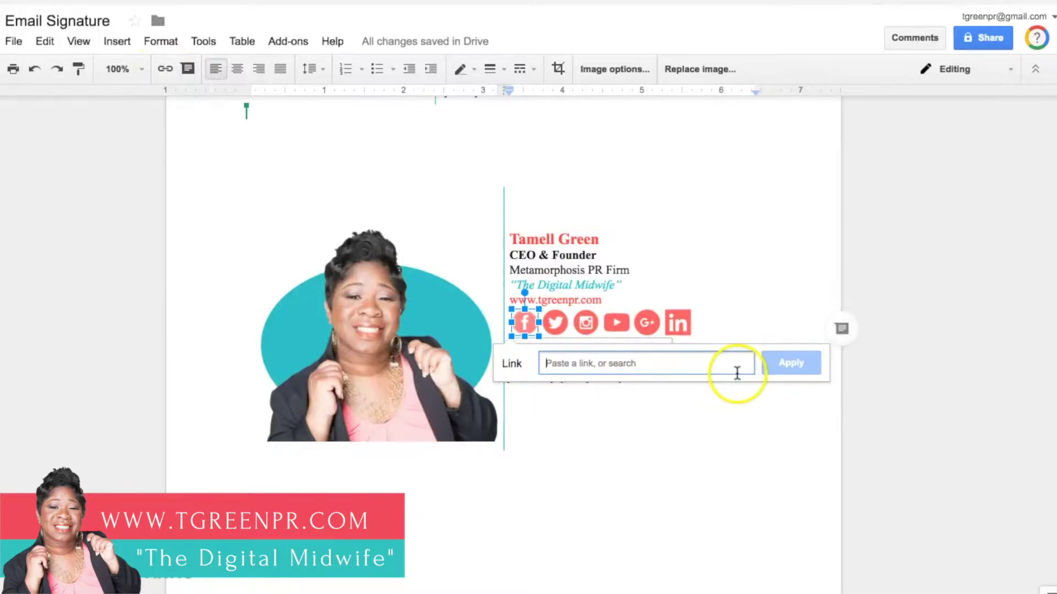
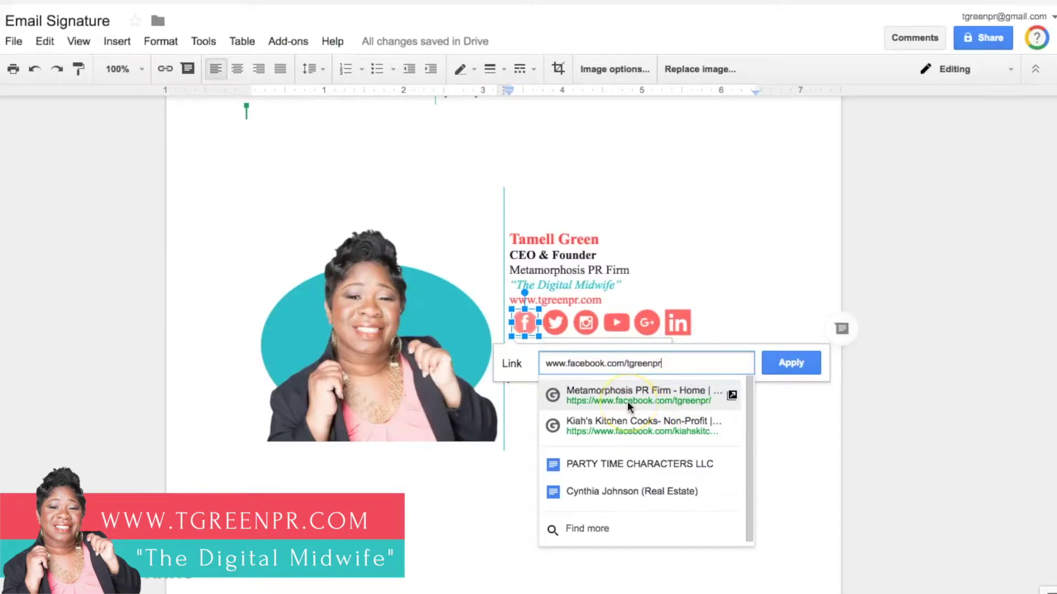
{"action": "left_click", "coordinate": [627, 401]}
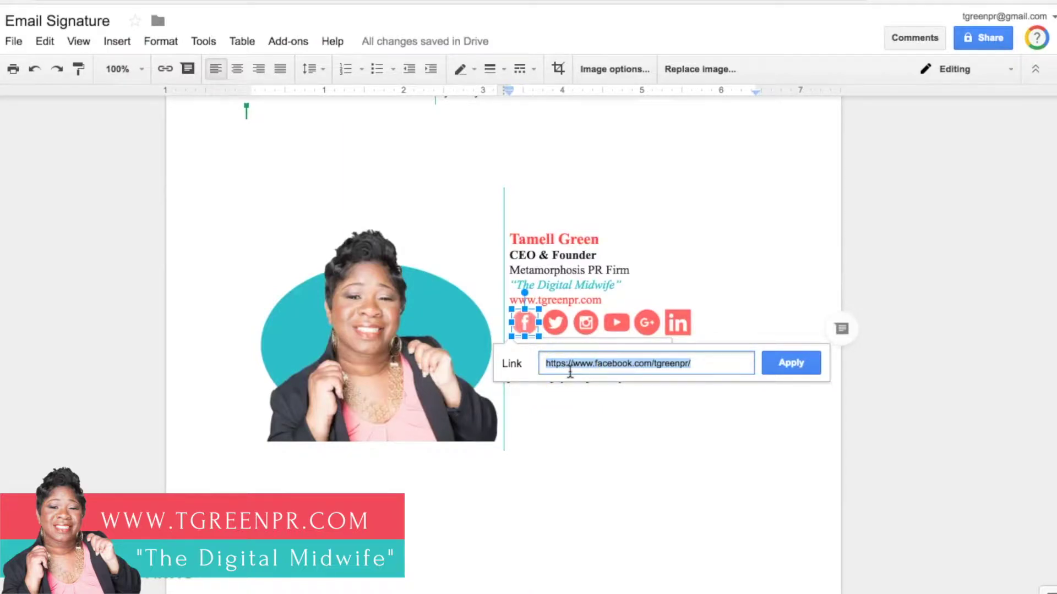
{"action": "left_click", "coordinate": [777, 365]}
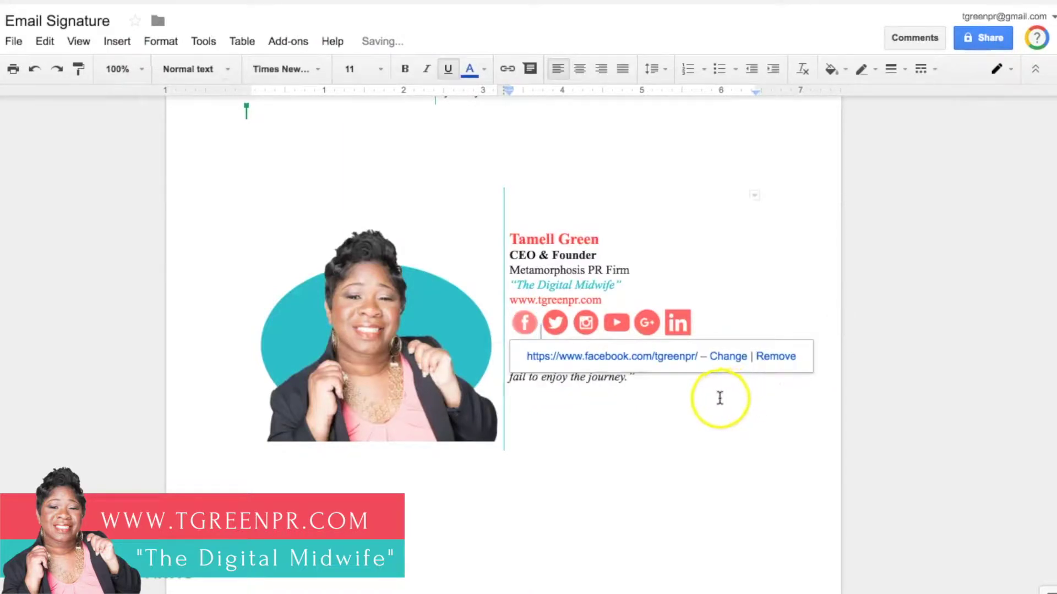
{"action": "left_click", "coordinate": [526, 324]}
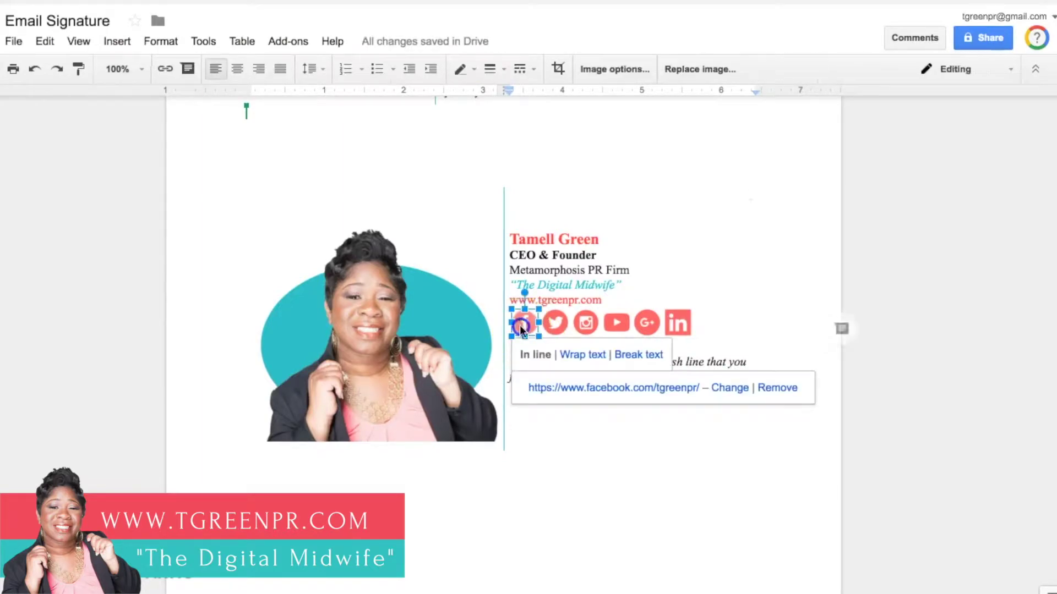
{"action": "left_click", "coordinate": [555, 325]}
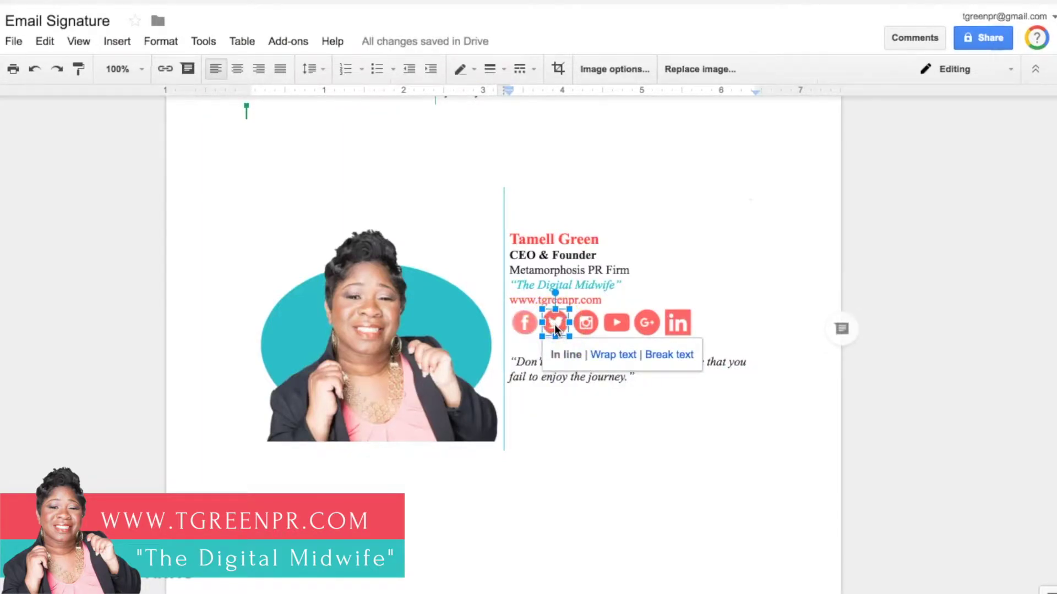
{"action": "left_click", "coordinate": [555, 327]}
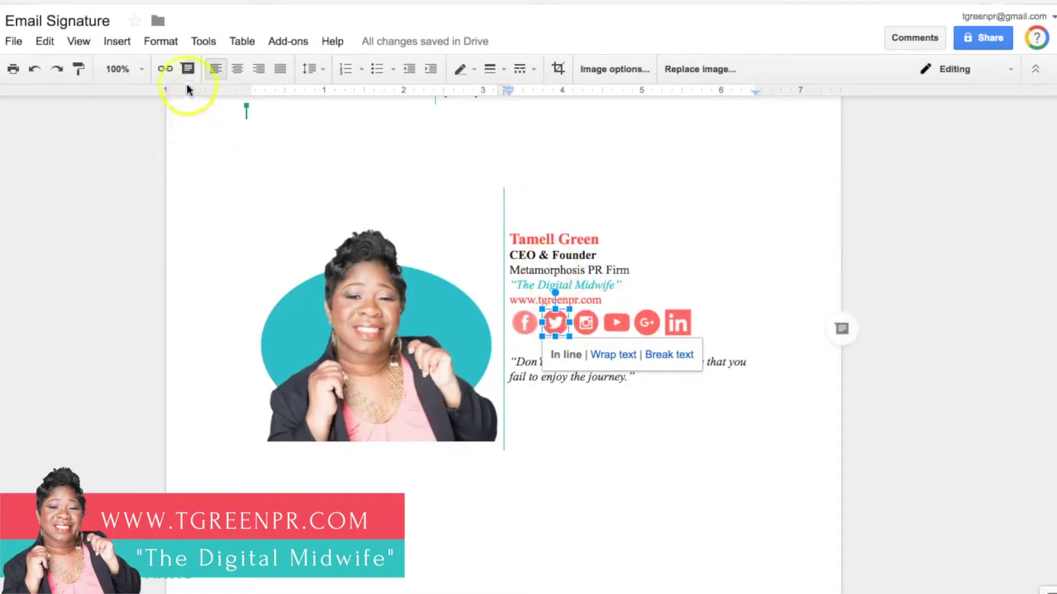
Step: Link the Twitter icon to the firm's Twitter profile picked from the address suggestions
{"action": "left_click", "coordinate": [165, 70]}
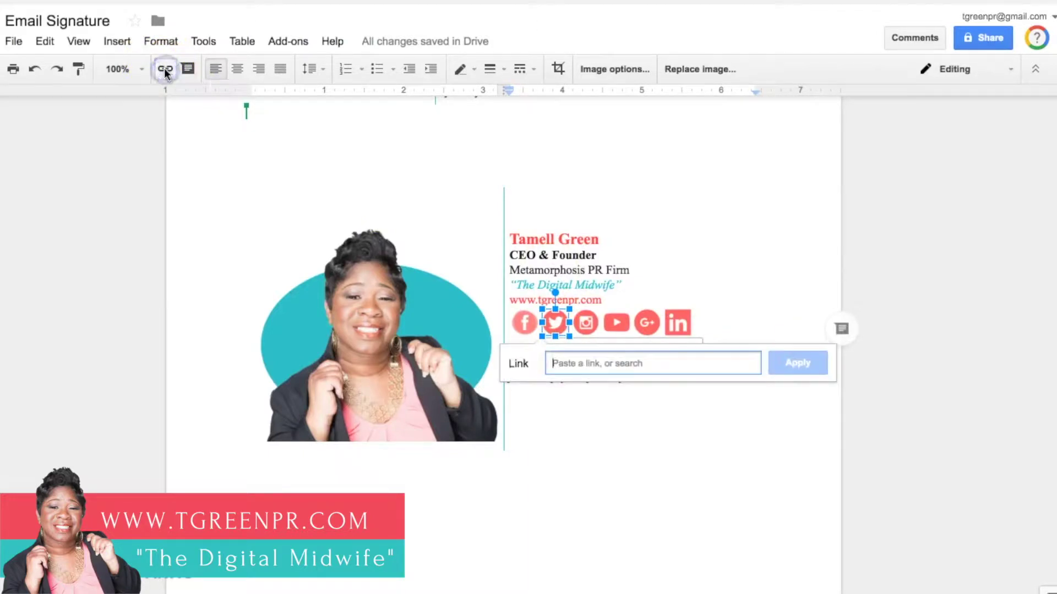
{"action": "left_click", "coordinate": [612, 360]}
{"action": "type", "text": "www.twitter.com/tgreenpr"}
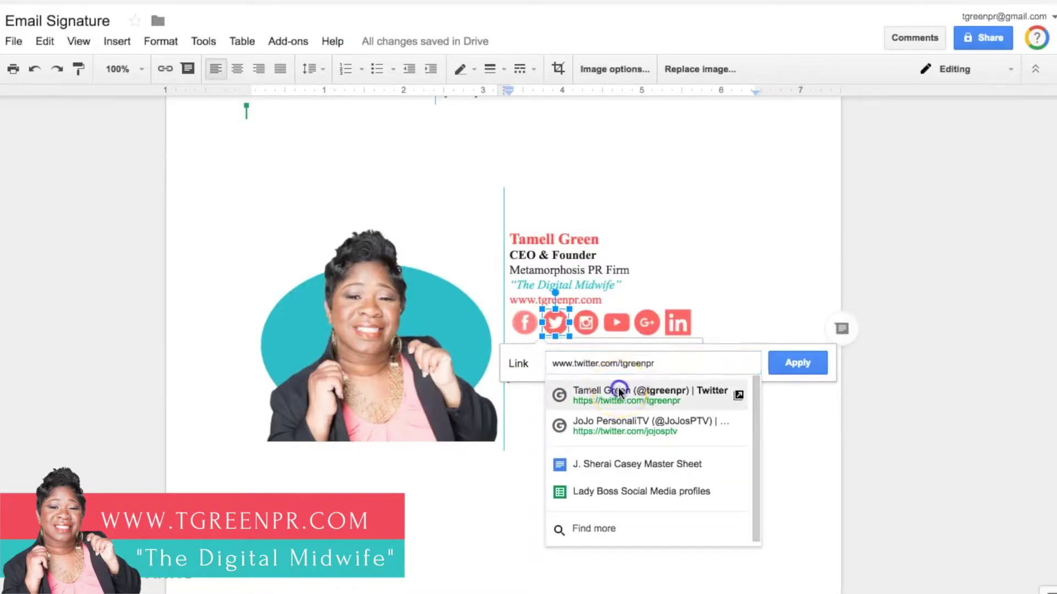
{"action": "left_click", "coordinate": [619, 392]}
{"action": "left_click", "coordinate": [782, 368]}
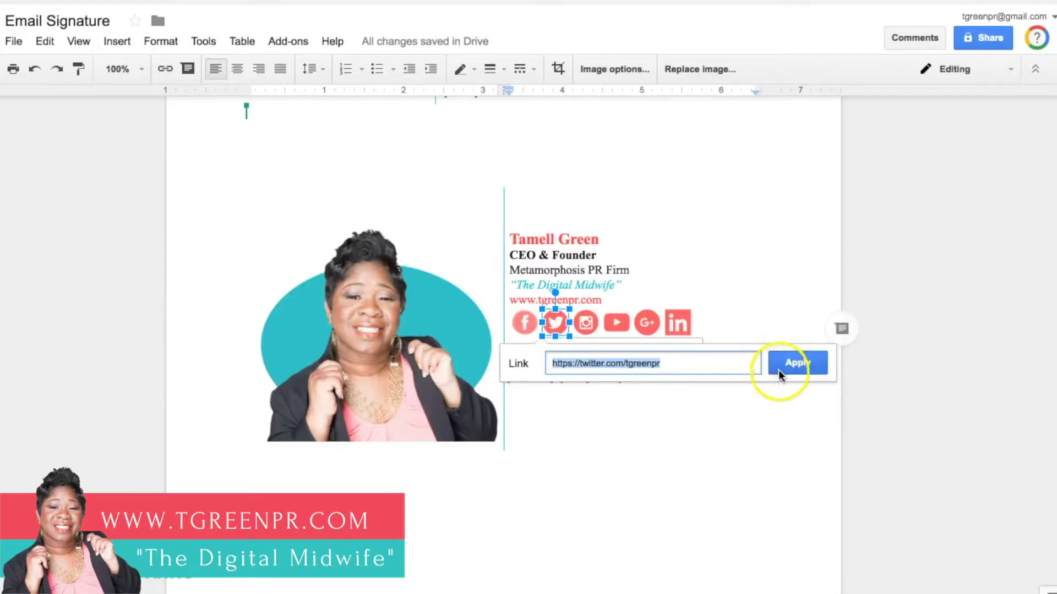
{"action": "left_click", "coordinate": [696, 413]}
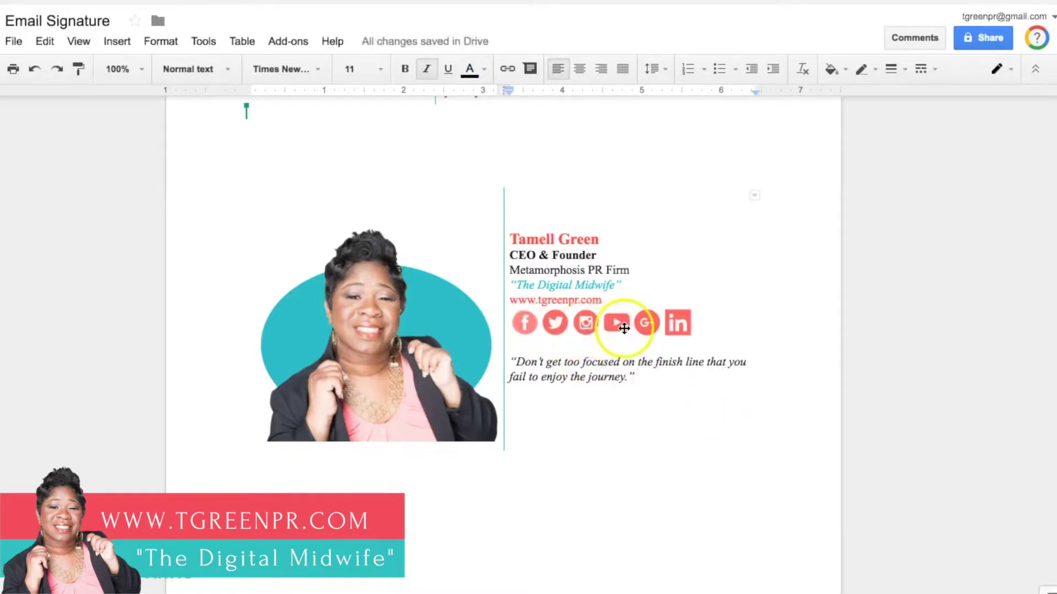
{"action": "left_click", "coordinate": [713, 326]}
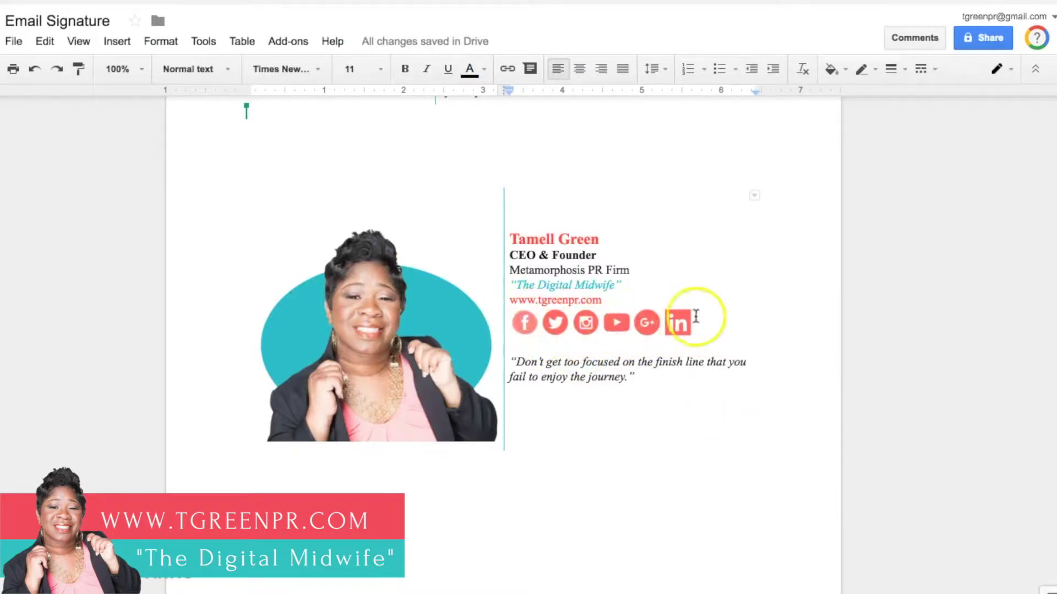
{"action": "left_click", "coordinate": [524, 323]}
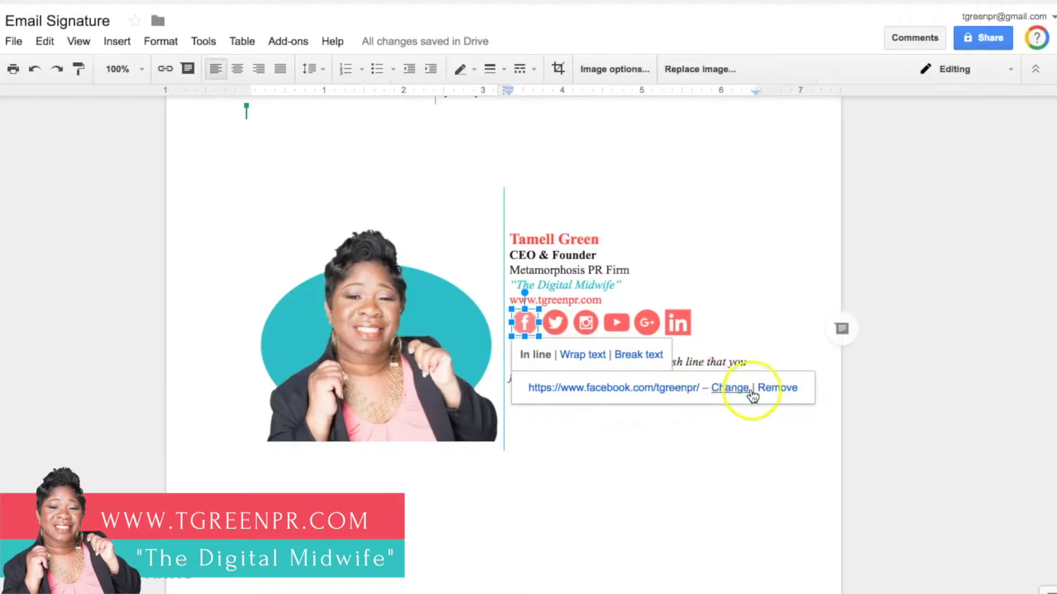
{"action": "left_click", "coordinate": [555, 323]}
{"action": "left_click", "coordinate": [585, 322]}
{"action": "left_click", "coordinate": [616, 328]}
{"action": "left_click", "coordinate": [646, 323]}
{"action": "left_click", "coordinate": [678, 322]}
{"action": "left_click", "coordinate": [689, 409]}
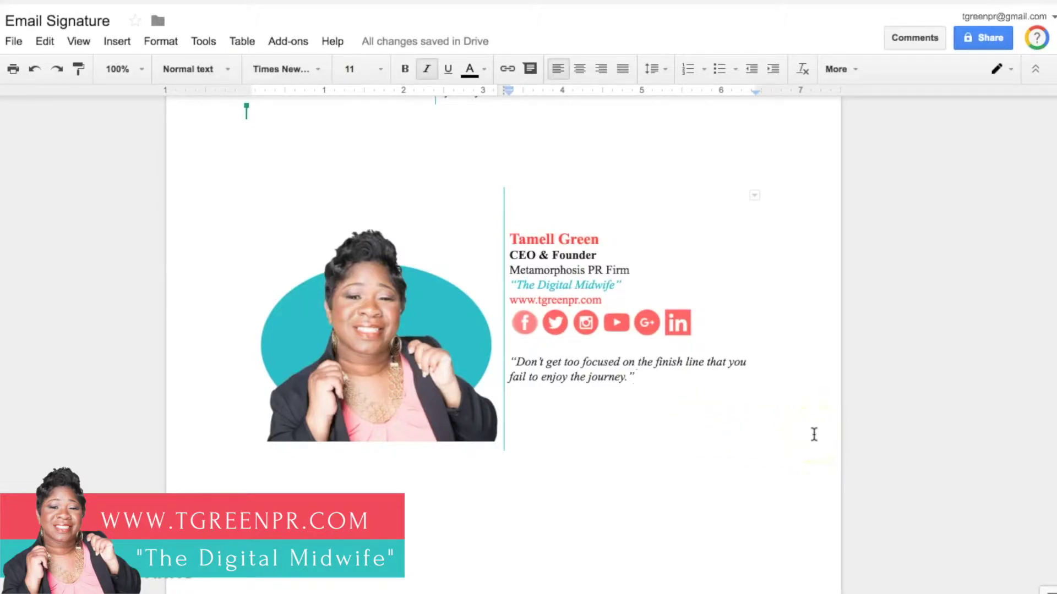
Step: Select the entire lower signature table and bring up its copy menu
{"action": "mouse_move", "coordinate": [813, 435]}
{"action": "left_mouse_down"}
{"action": "mouse_move", "coordinate": [701, 426]}
{"action": "mouse_move", "coordinate": [380, 334]}
{"action": "left_mouse_up"}
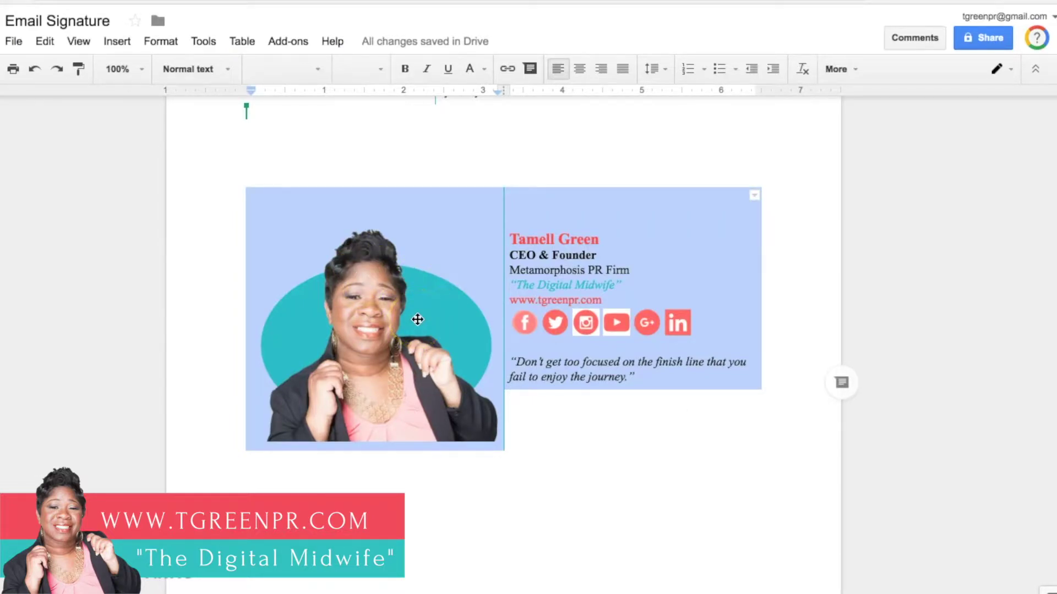
{"action": "right_click", "coordinate": [272, 219]}
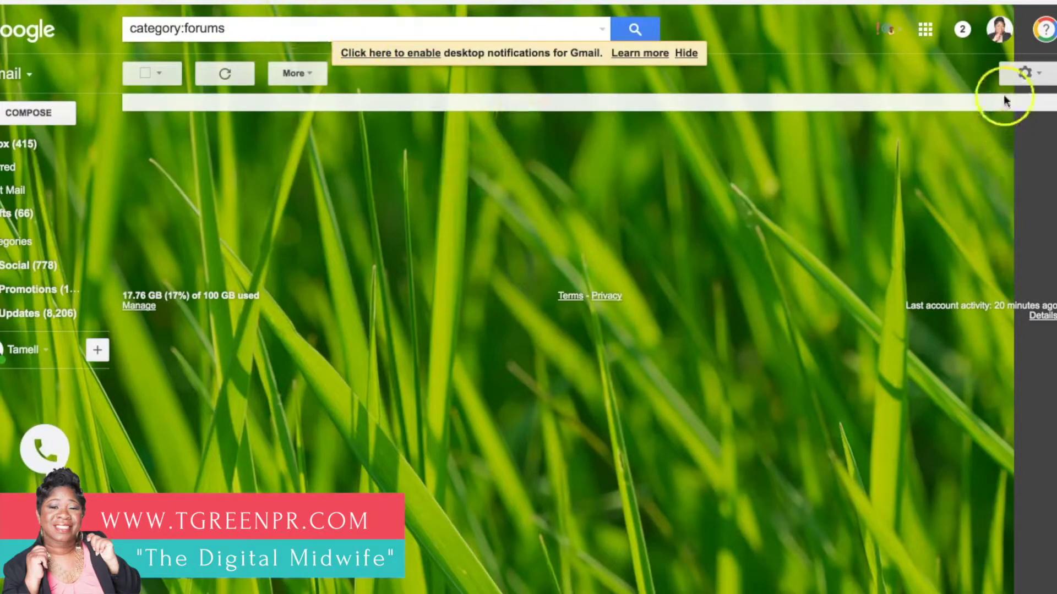
Step: In Gmail's full settings, select and delete the old signature graphic from the Signature box
{"action": "left_click", "coordinate": [1023, 73]}
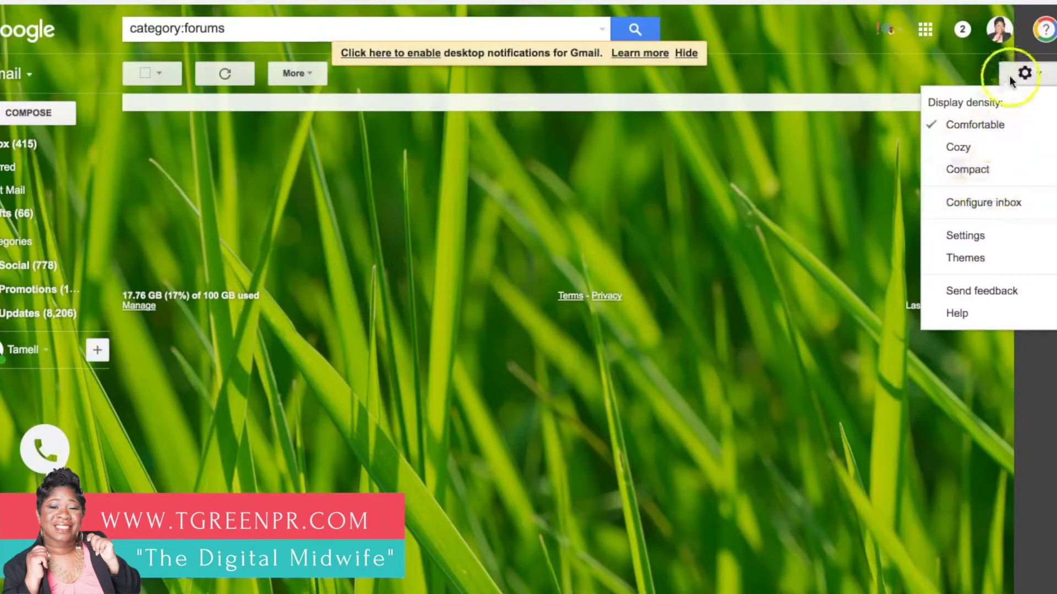
{"action": "left_click", "coordinate": [973, 240]}
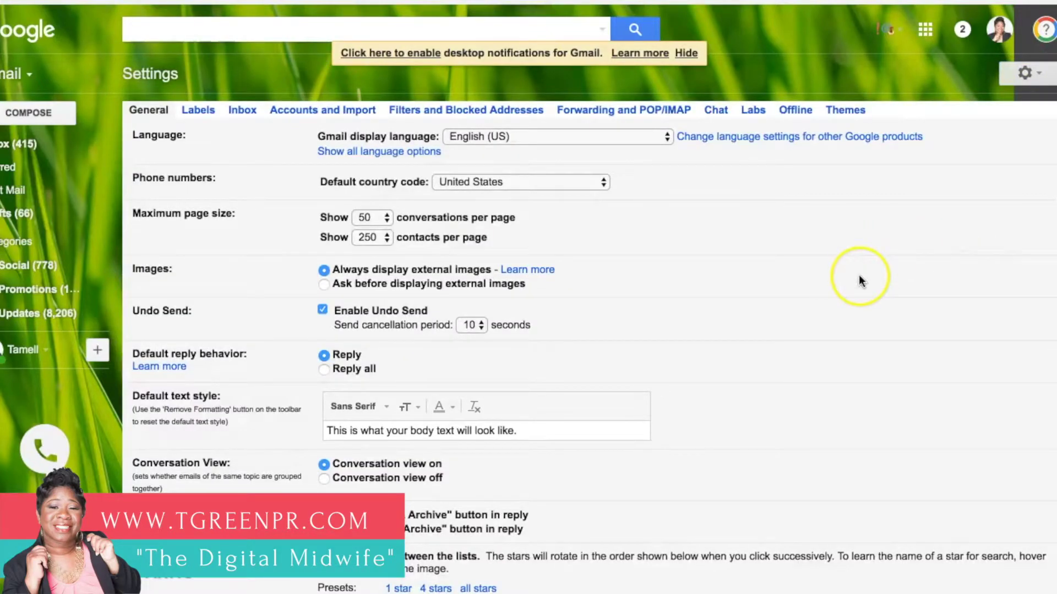
{"action": "scroll", "coordinate": [861, 281], "scroll_direction": "down", "scroll_amount": 12}
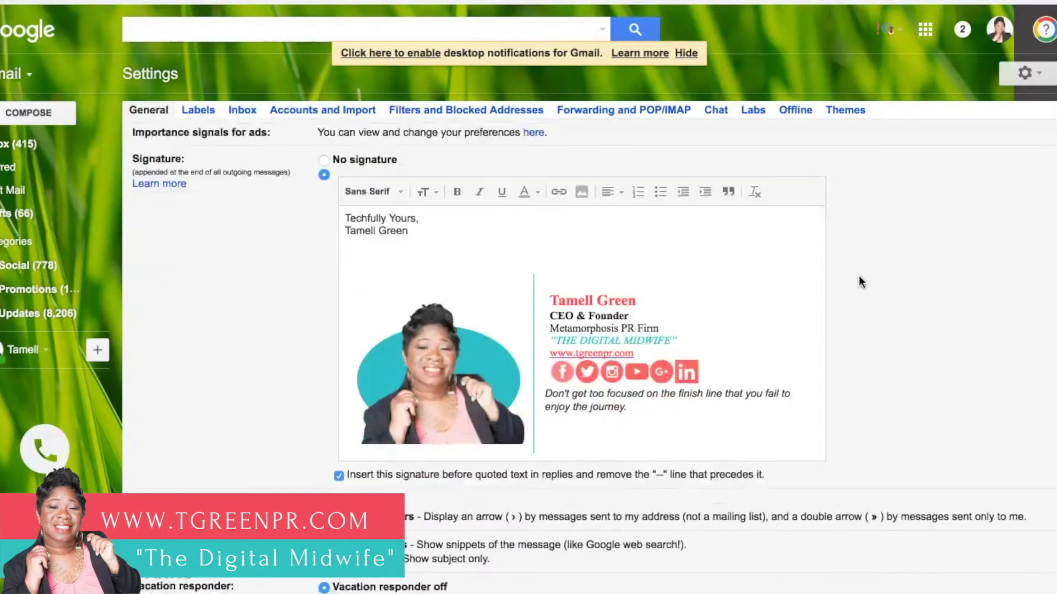
{"action": "scroll", "coordinate": [860, 280], "scroll_direction": "down", "scroll_amount": 3}
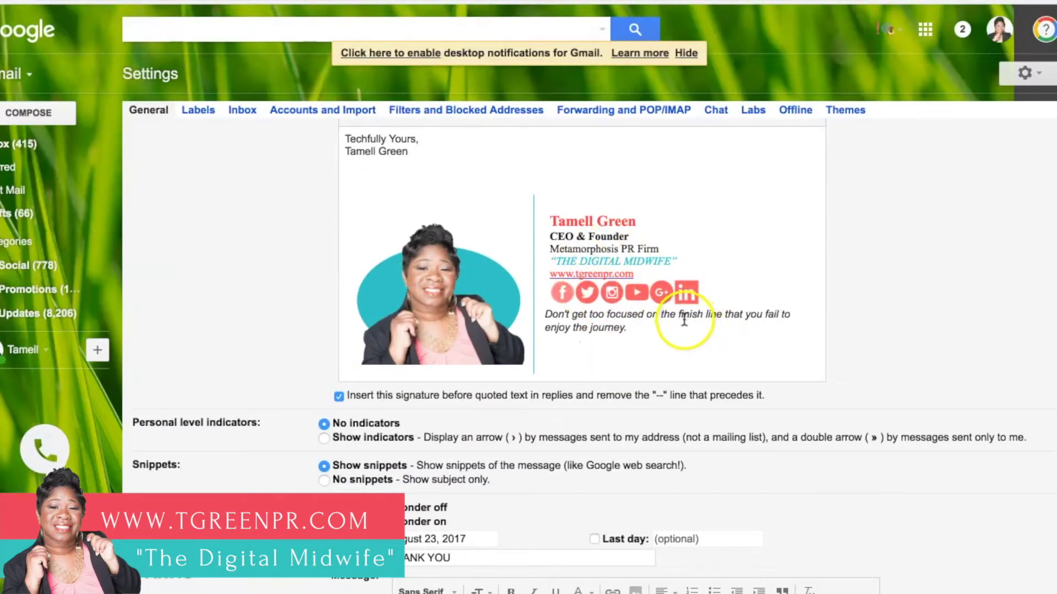
{"action": "left_click_drag", "start_coordinate": [803, 358], "coordinate": [401, 203]}
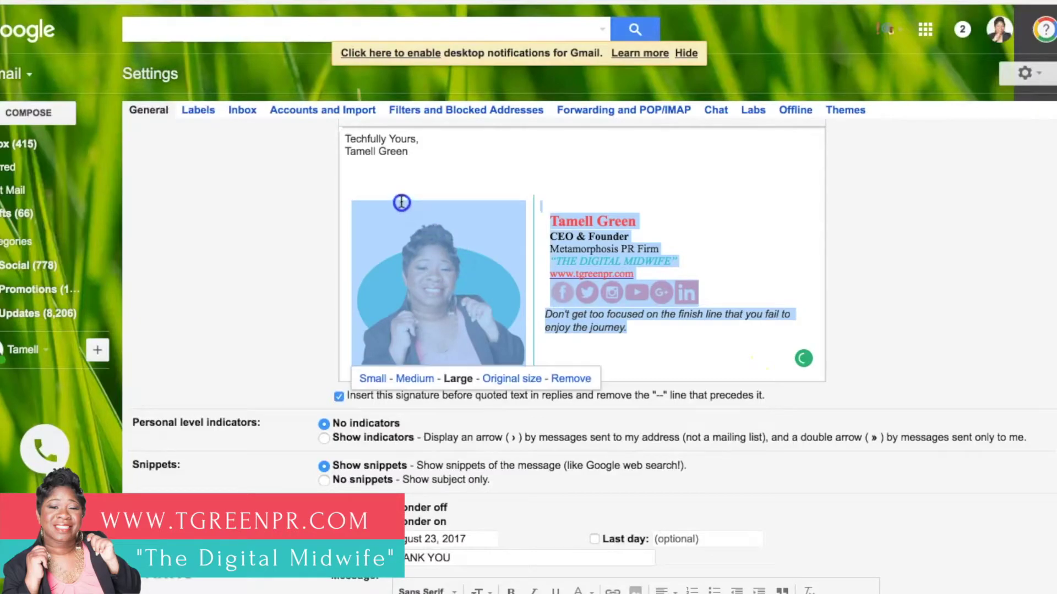
{"action": "key", "text": "BackSpace"}
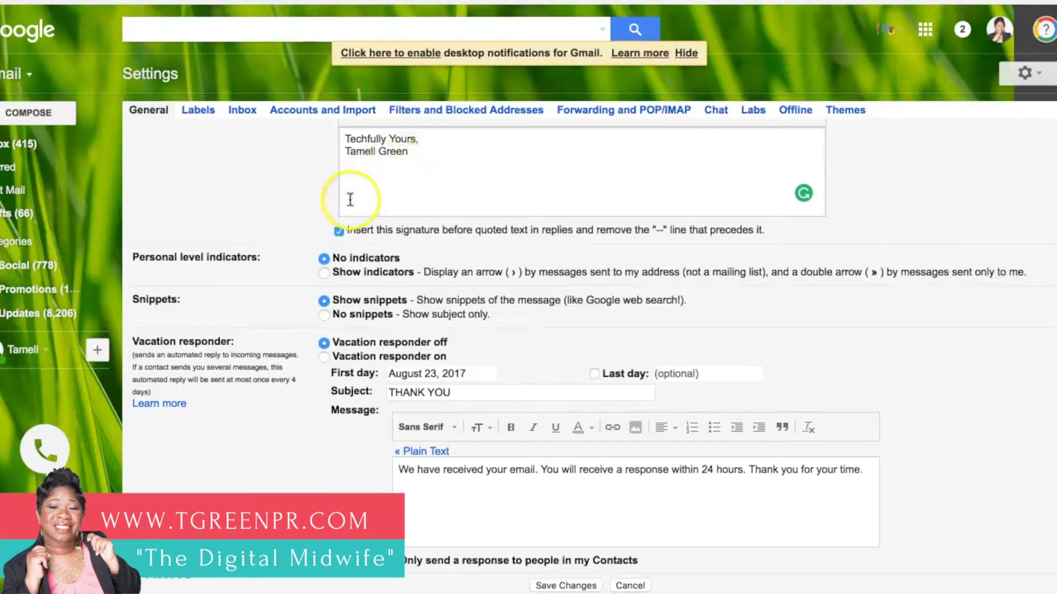
Step: Paste the copied Docs signature table below the 'Techfully Yours,' sign-off in the Gmail signature editor
{"action": "left_click", "coordinate": [352, 179]}
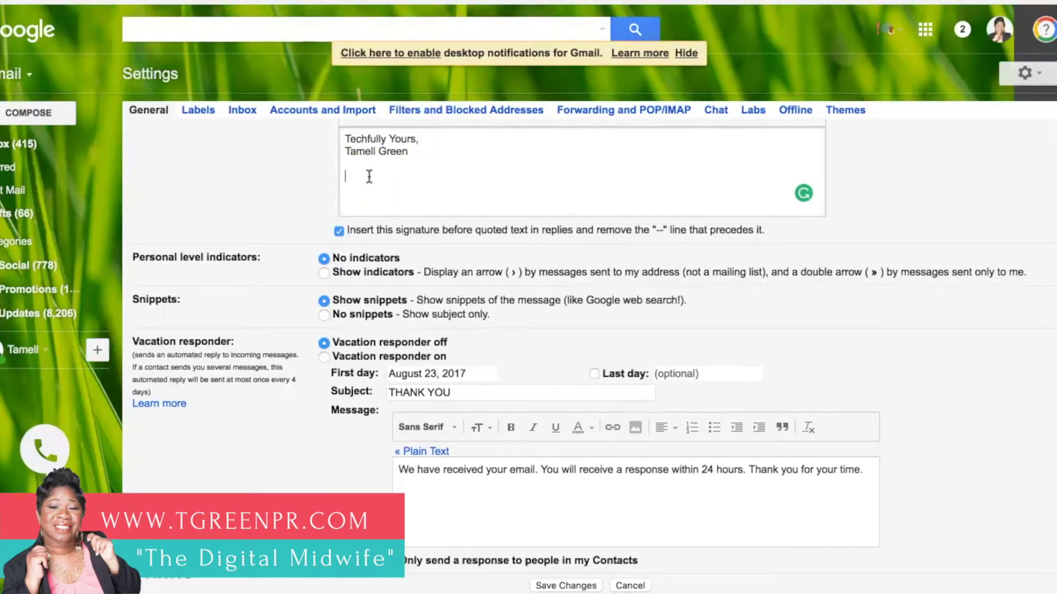
{"action": "key", "text": "ctrl+v"}
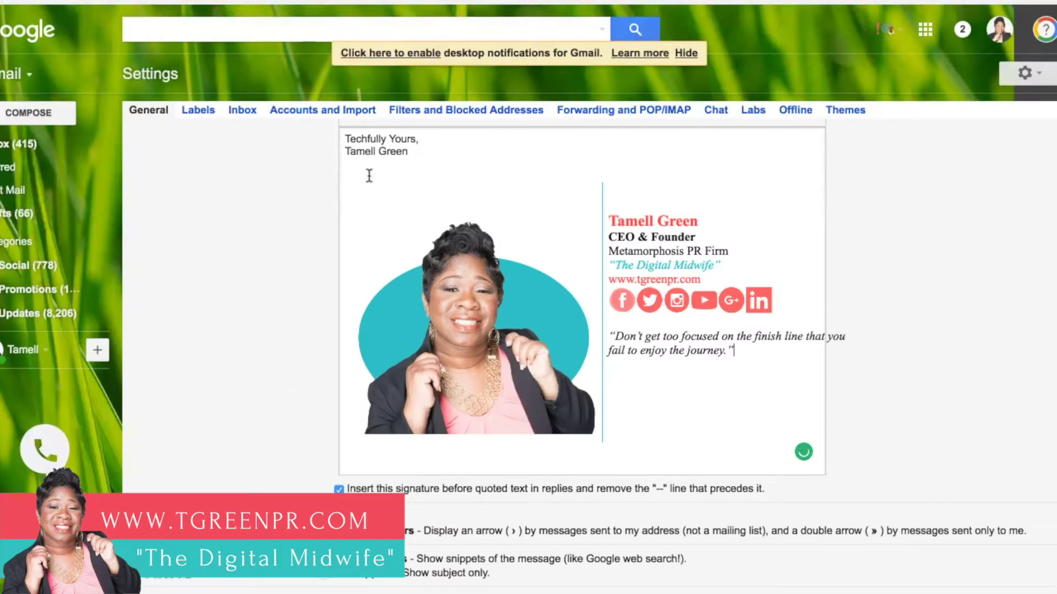
{"action": "left_click", "coordinate": [712, 398]}
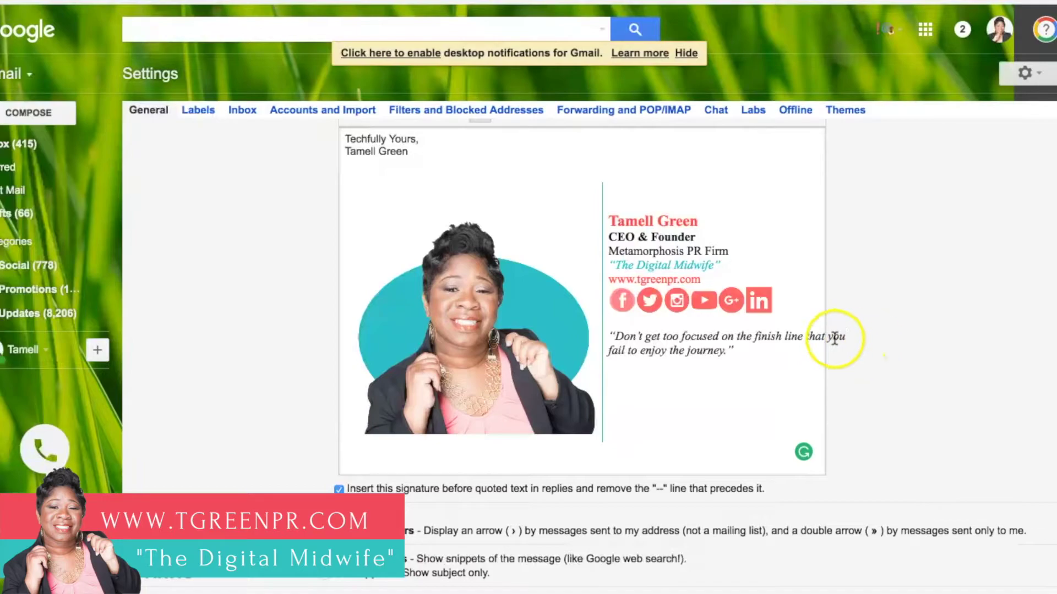
{"action": "left_click", "coordinate": [707, 390]}
{"action": "scroll", "coordinate": [691, 419], "scroll_direction": "down", "scroll_amount": 2}
{"action": "scroll", "coordinate": [690, 419], "scroll_direction": "up", "scroll_amount": 2}
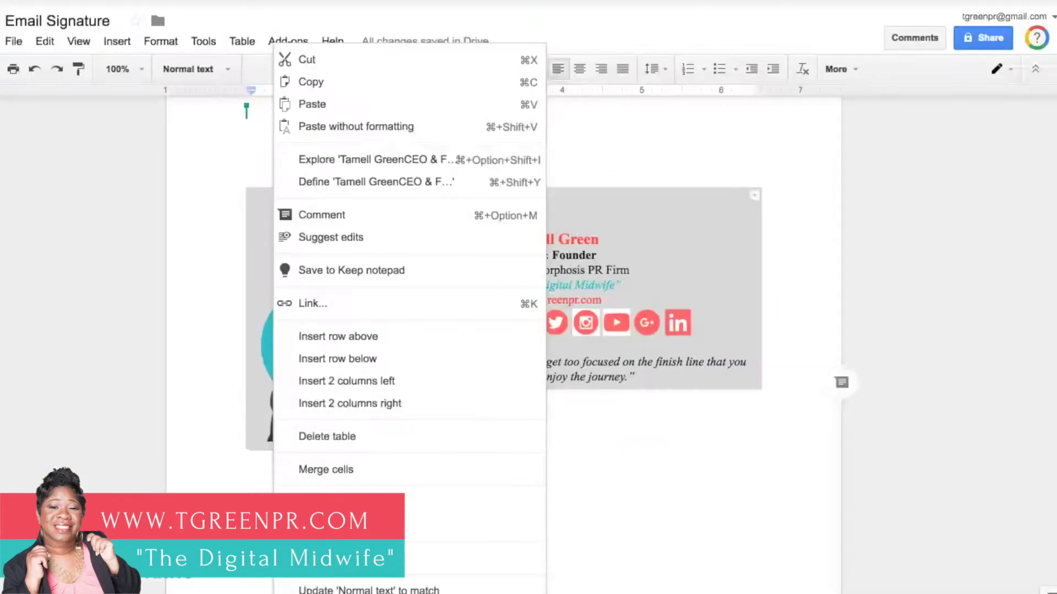
Step: Indent the second signature's name, title, links and icons right to about 3.44 on the ruler
{"action": "key", "text": "Escape"}
{"action": "left_click", "coordinate": [531, 385]}
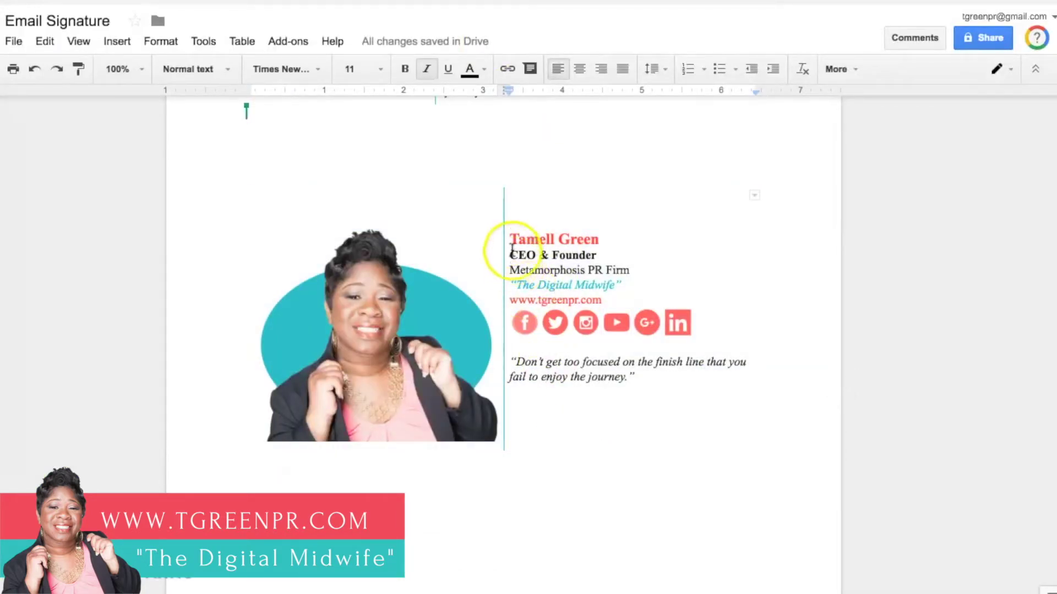
{"action": "scroll", "coordinate": [542, 325], "scroll_direction": "up", "scroll_amount": 5}
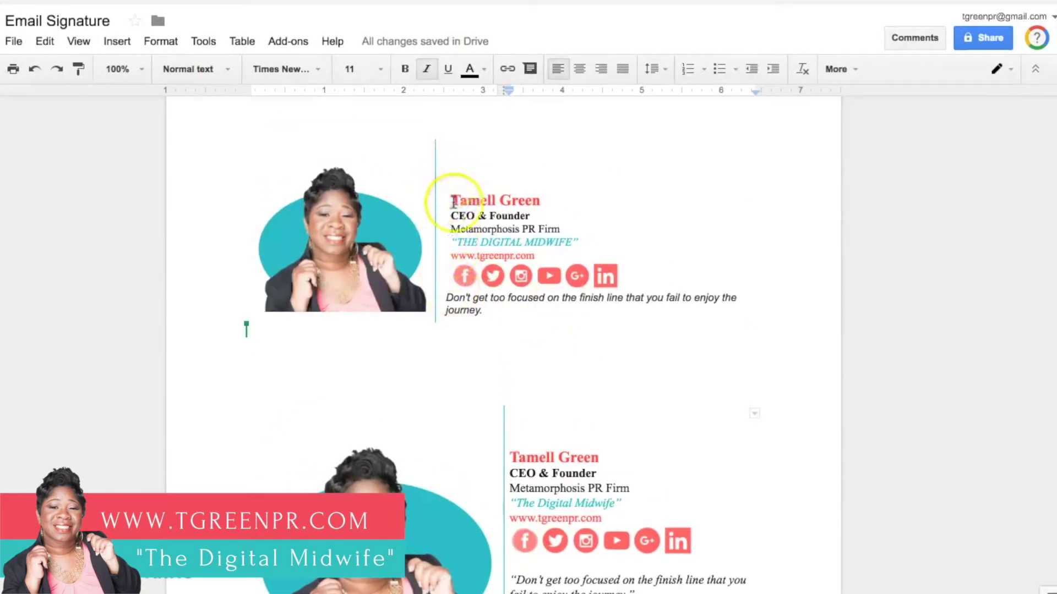
{"action": "scroll", "coordinate": [519, 397], "scroll_direction": "down", "scroll_amount": 3}
{"action": "mouse_move", "coordinate": [511, 325]}
{"action": "left_mouse_down"}
{"action": "mouse_move", "coordinate": [529, 432]}
{"action": "mouse_move", "coordinate": [712, 468]}
{"action": "left_mouse_up"}
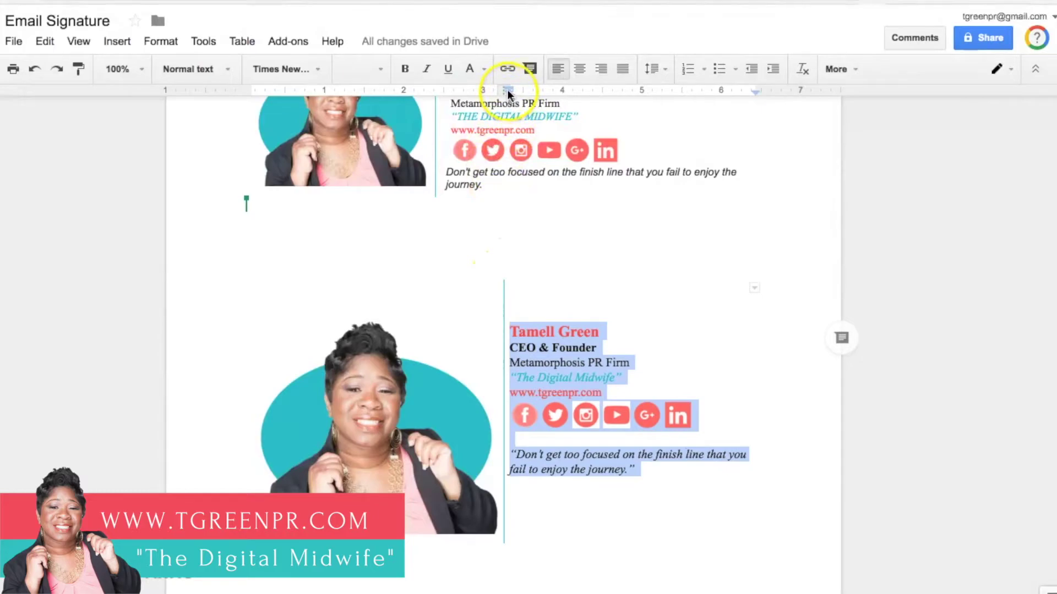
{"action": "left_click_drag", "start_coordinate": [508, 90], "coordinate": [516, 93]}
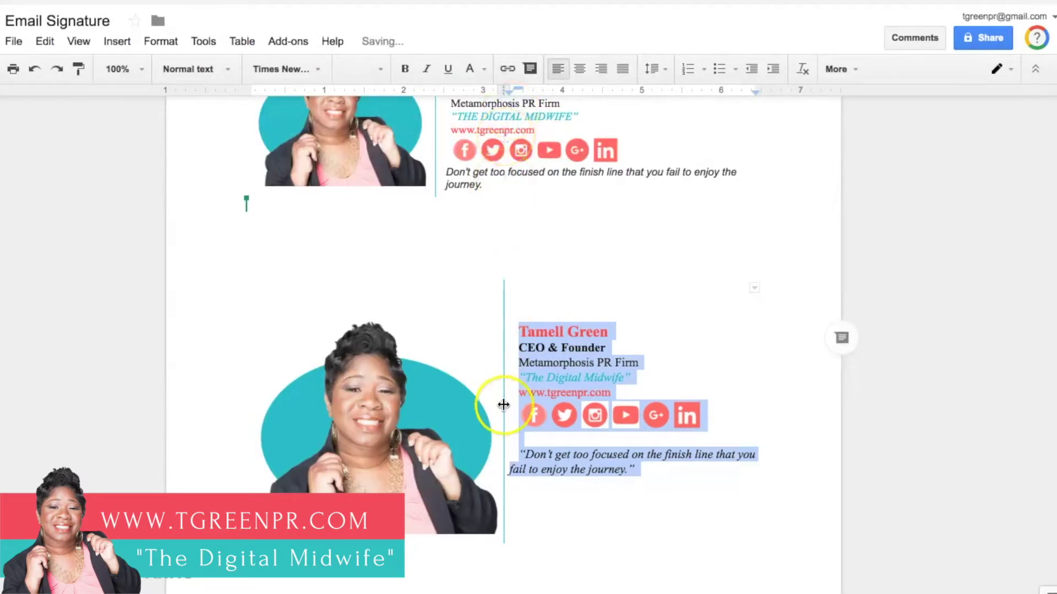
{"action": "left_click", "coordinate": [522, 468]}
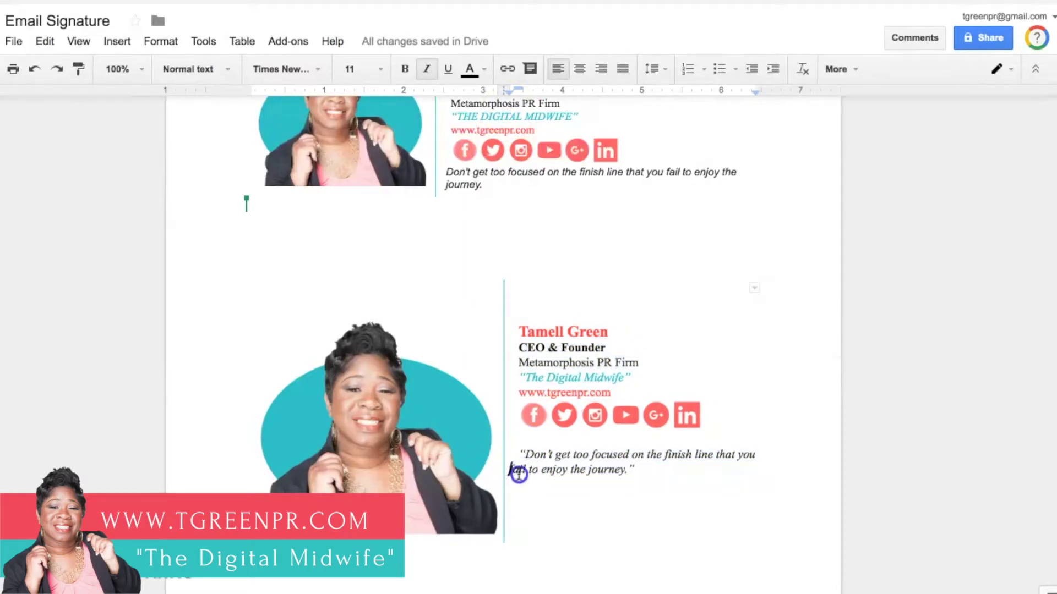
Step: Indent the quote's second line to match, then select the whole second signature table
{"action": "left_click_drag", "start_coordinate": [508, 470], "coordinate": [638, 477]}
{"action": "left_click_drag", "start_coordinate": [511, 91], "coordinate": [518, 88]}
{"action": "left_click", "coordinate": [513, 186]}
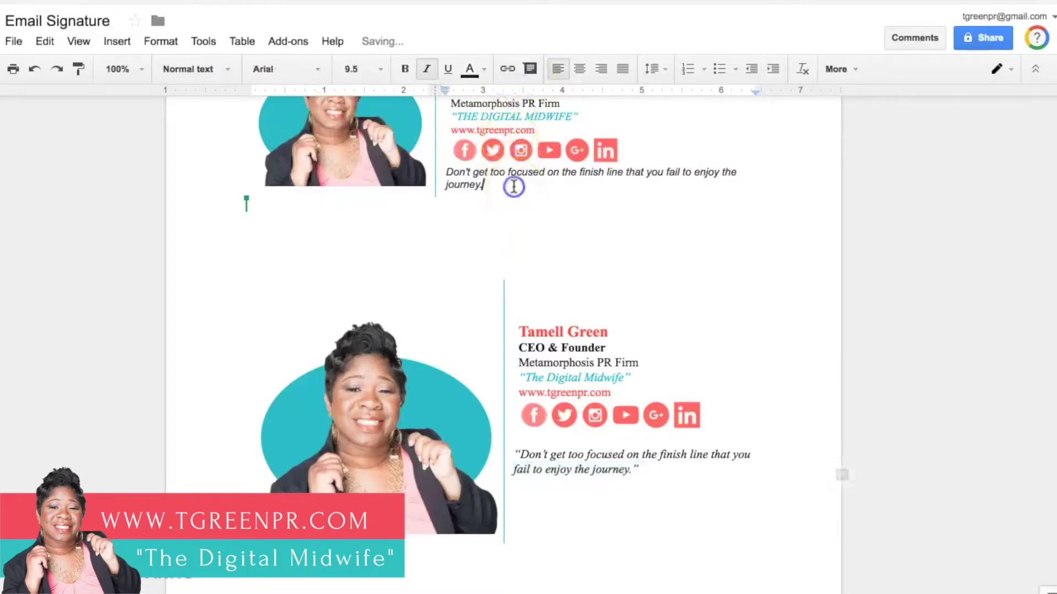
{"action": "left_click", "coordinate": [554, 345]}
{"action": "left_click", "coordinate": [530, 436]}
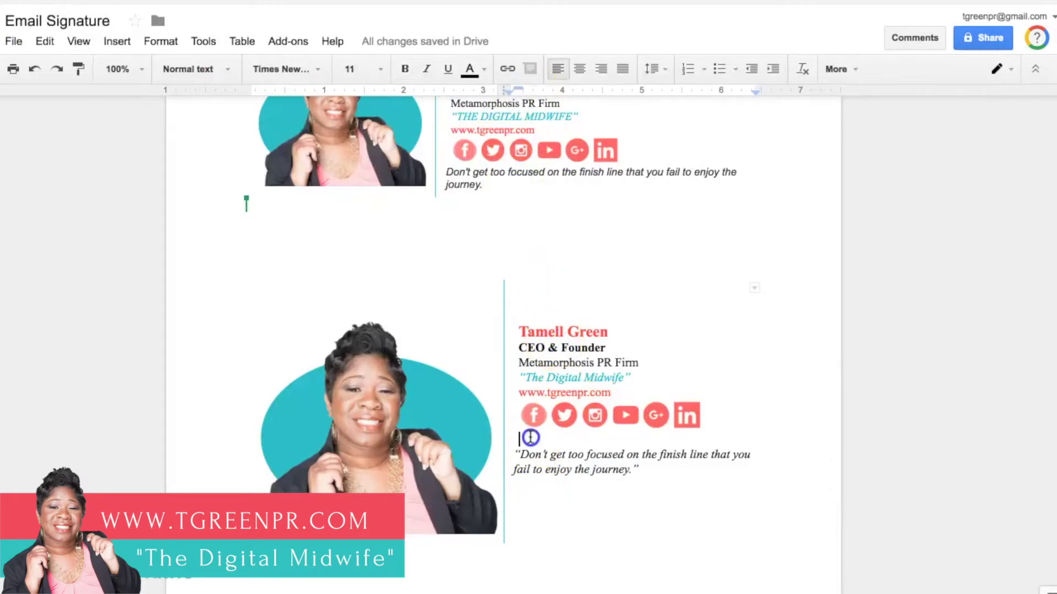
{"action": "mouse_move", "coordinate": [726, 537]}
{"action": "left_mouse_down"}
{"action": "mouse_move", "coordinate": [565, 512]}
{"action": "mouse_move", "coordinate": [349, 354]}
{"action": "left_mouse_up"}
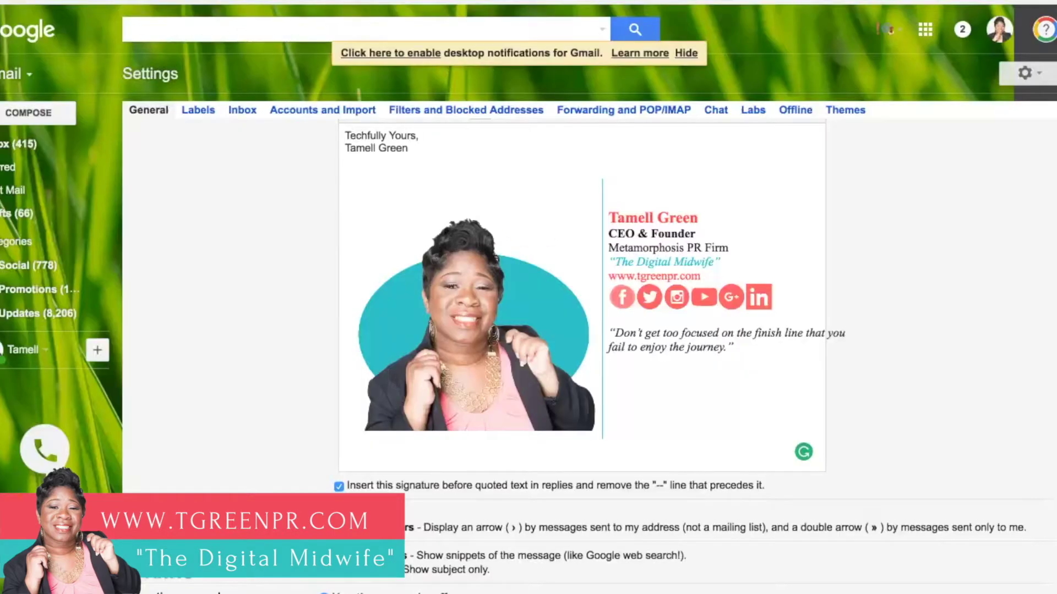
Step: Replace the old Gmail signature block with the updated, re-indented signature table
{"action": "left_click", "coordinate": [647, 431]}
{"action": "left_click", "coordinate": [442, 236]}
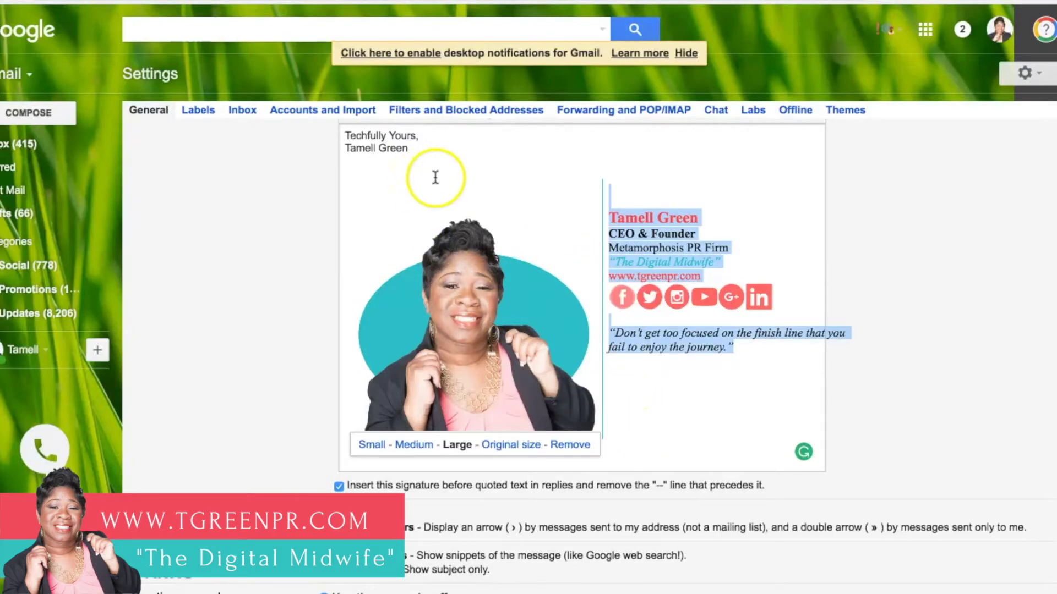
{"action": "left_click", "coordinate": [679, 426]}
{"action": "left_click", "coordinate": [396, 283]}
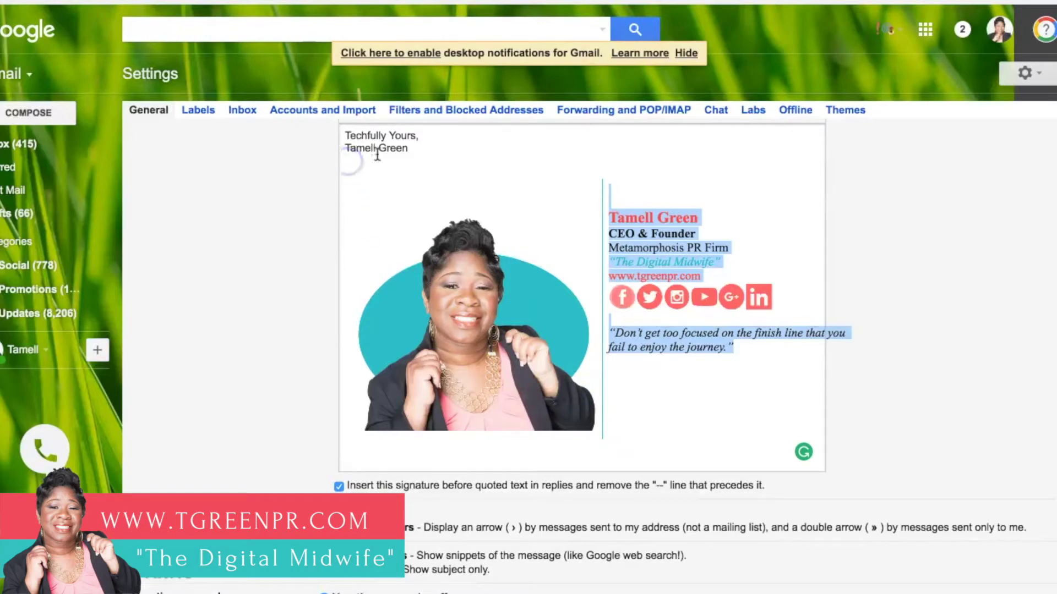
{"action": "key", "text": "BackSpace"}
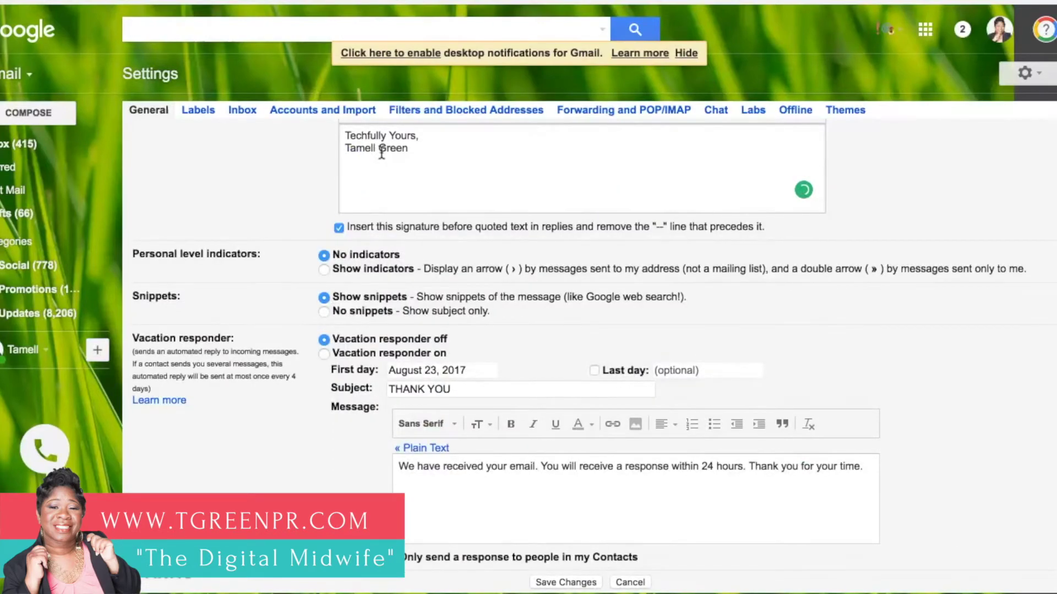
{"action": "key", "text": "ctrl+z"}
Step: Save the Gmail signature settings
{"action": "left_click", "coordinate": [722, 312]}
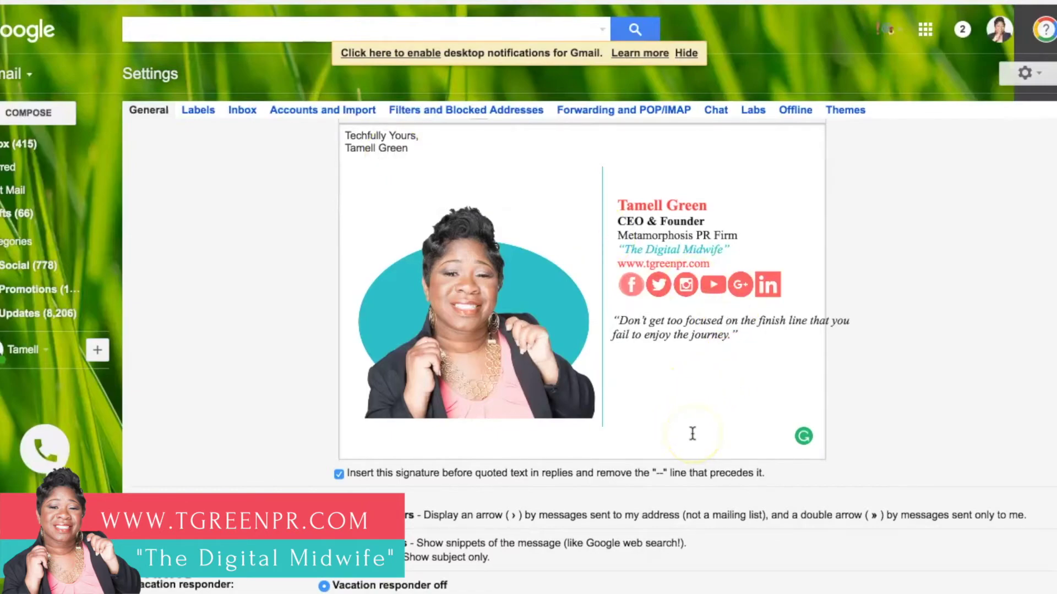
{"action": "scroll", "coordinate": [692, 434], "scroll_direction": "down", "scroll_amount": 7}
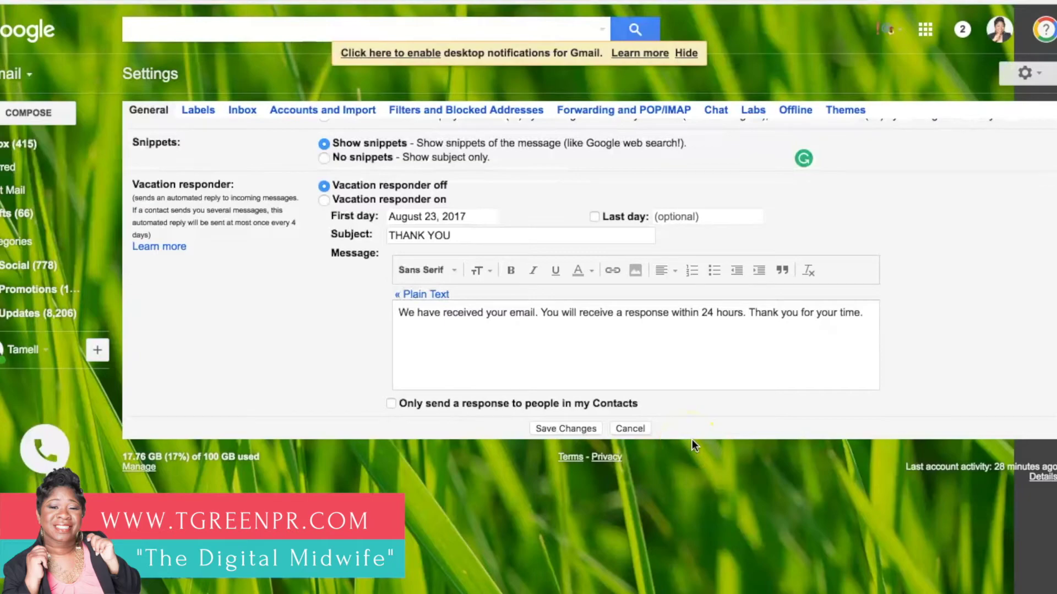
{"action": "left_click", "coordinate": [553, 429]}
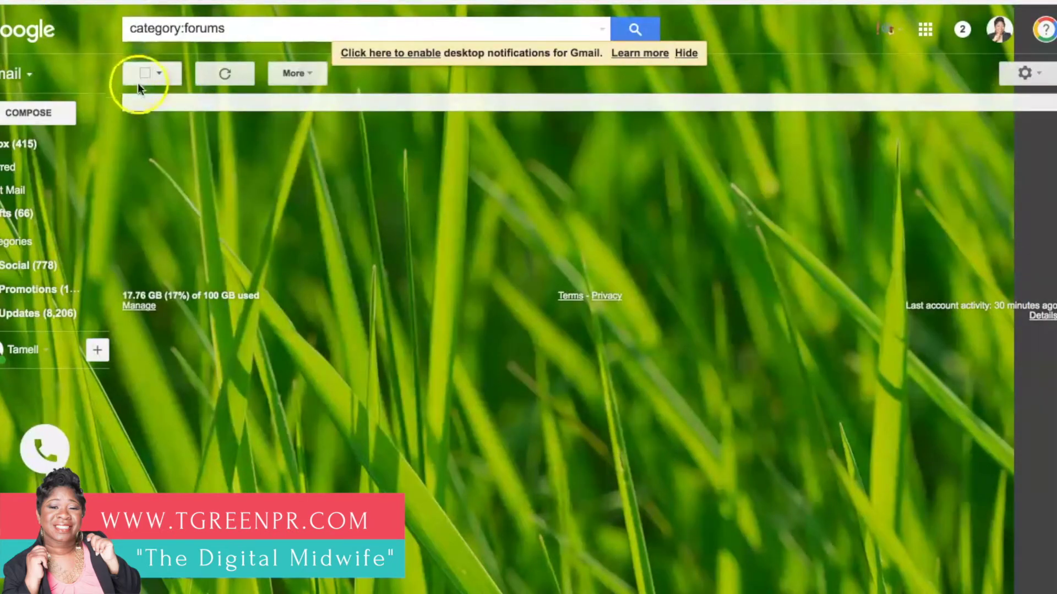
Step: Start a new Gmail message in full-size view showing the sign-off and signature table
{"action": "left_click", "coordinate": [61, 112]}
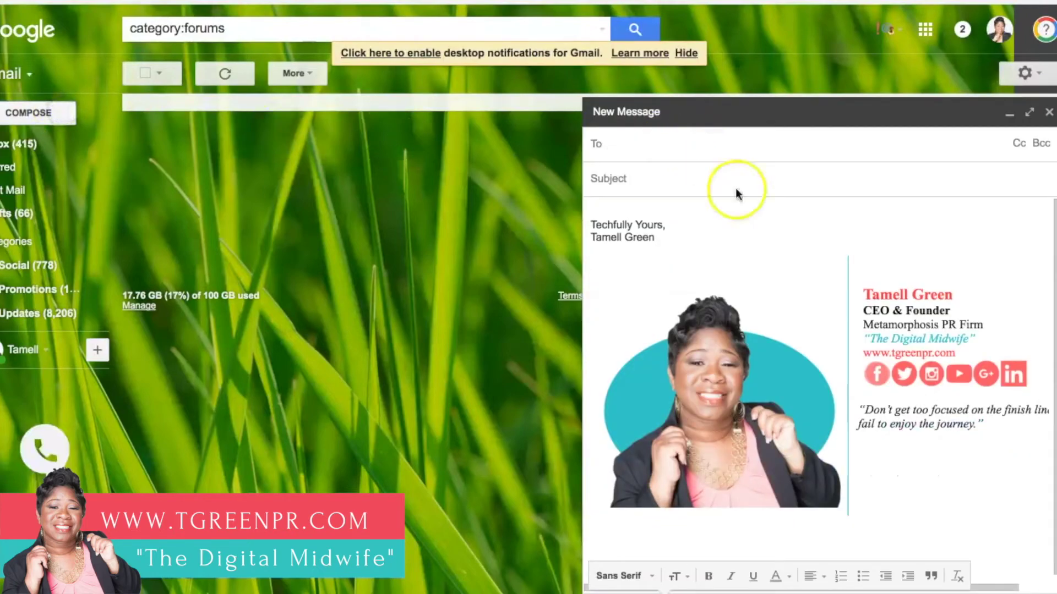
{"action": "left_click", "coordinate": [884, 122]}
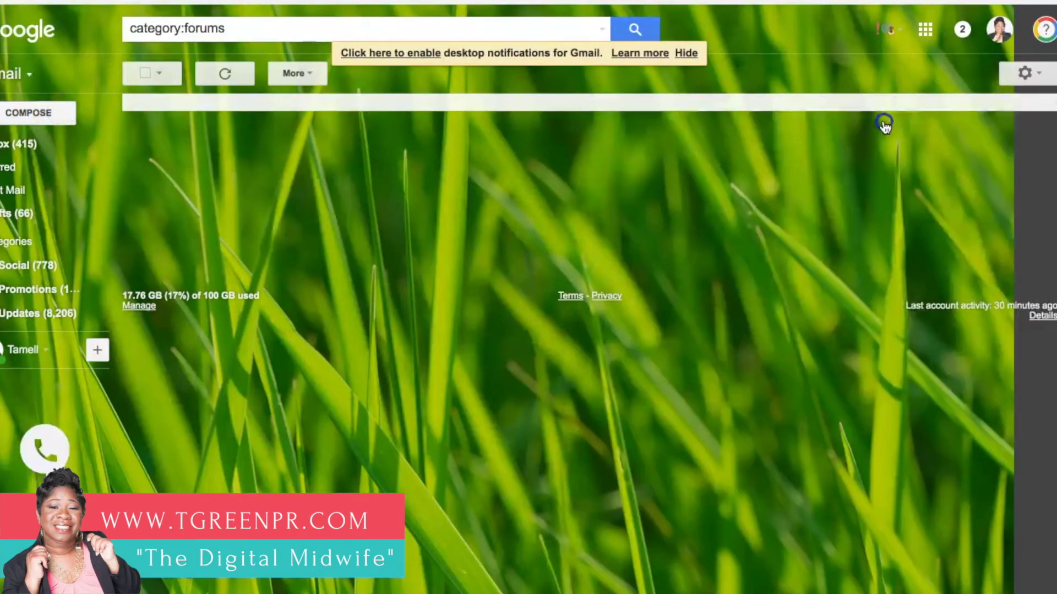
{"action": "left_click", "coordinate": [35, 114]}
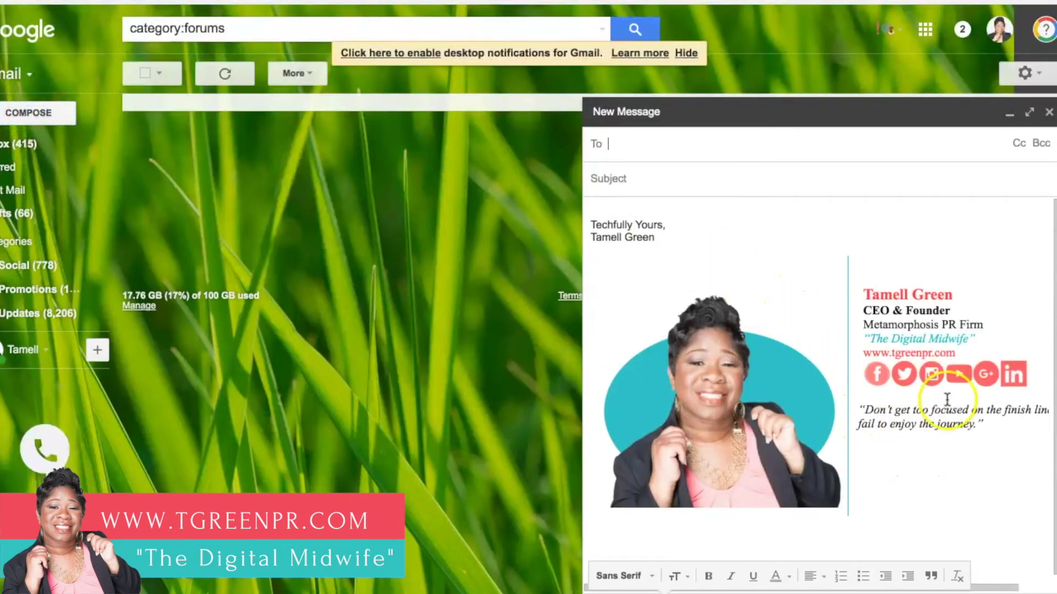
{"action": "left_click", "coordinate": [1029, 113]}
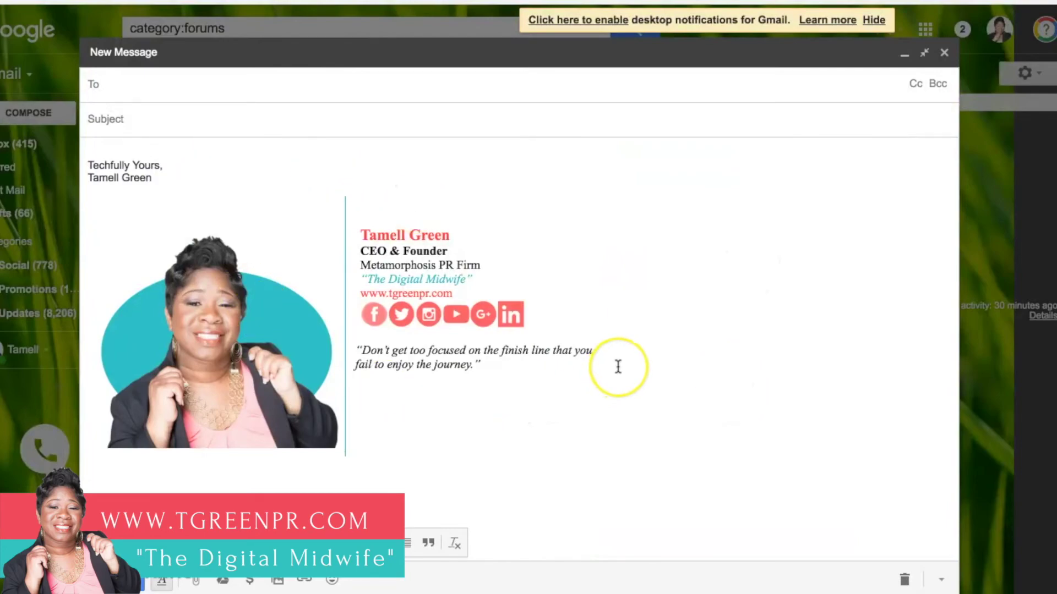